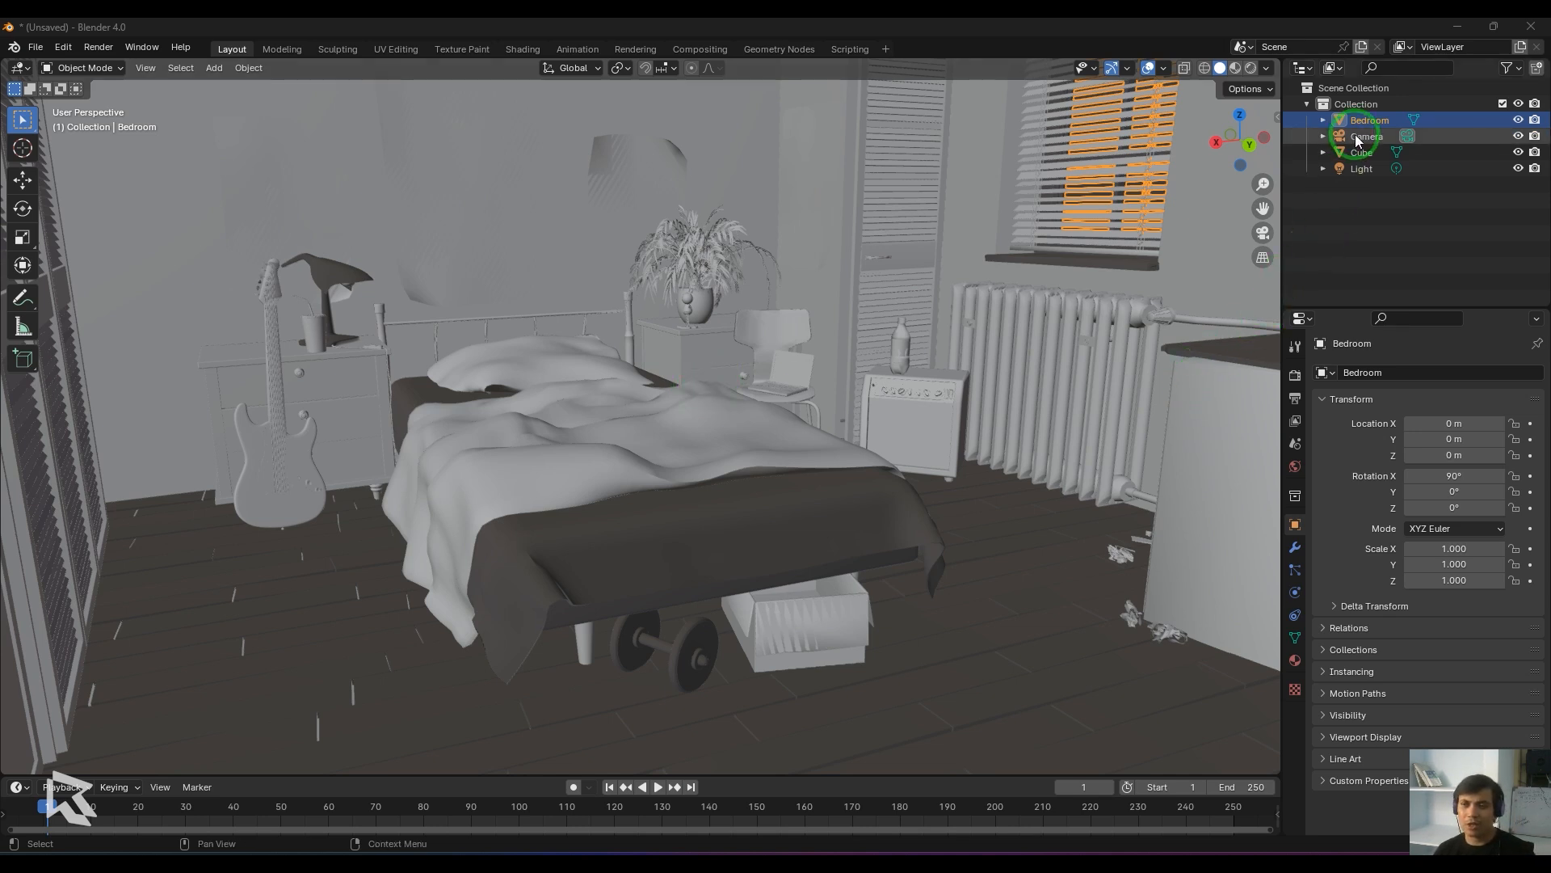
Delete the default cube, light and camera, leaving only the Bedroom object in the scene
{"action": "left_click", "coordinate": [1362, 168]}
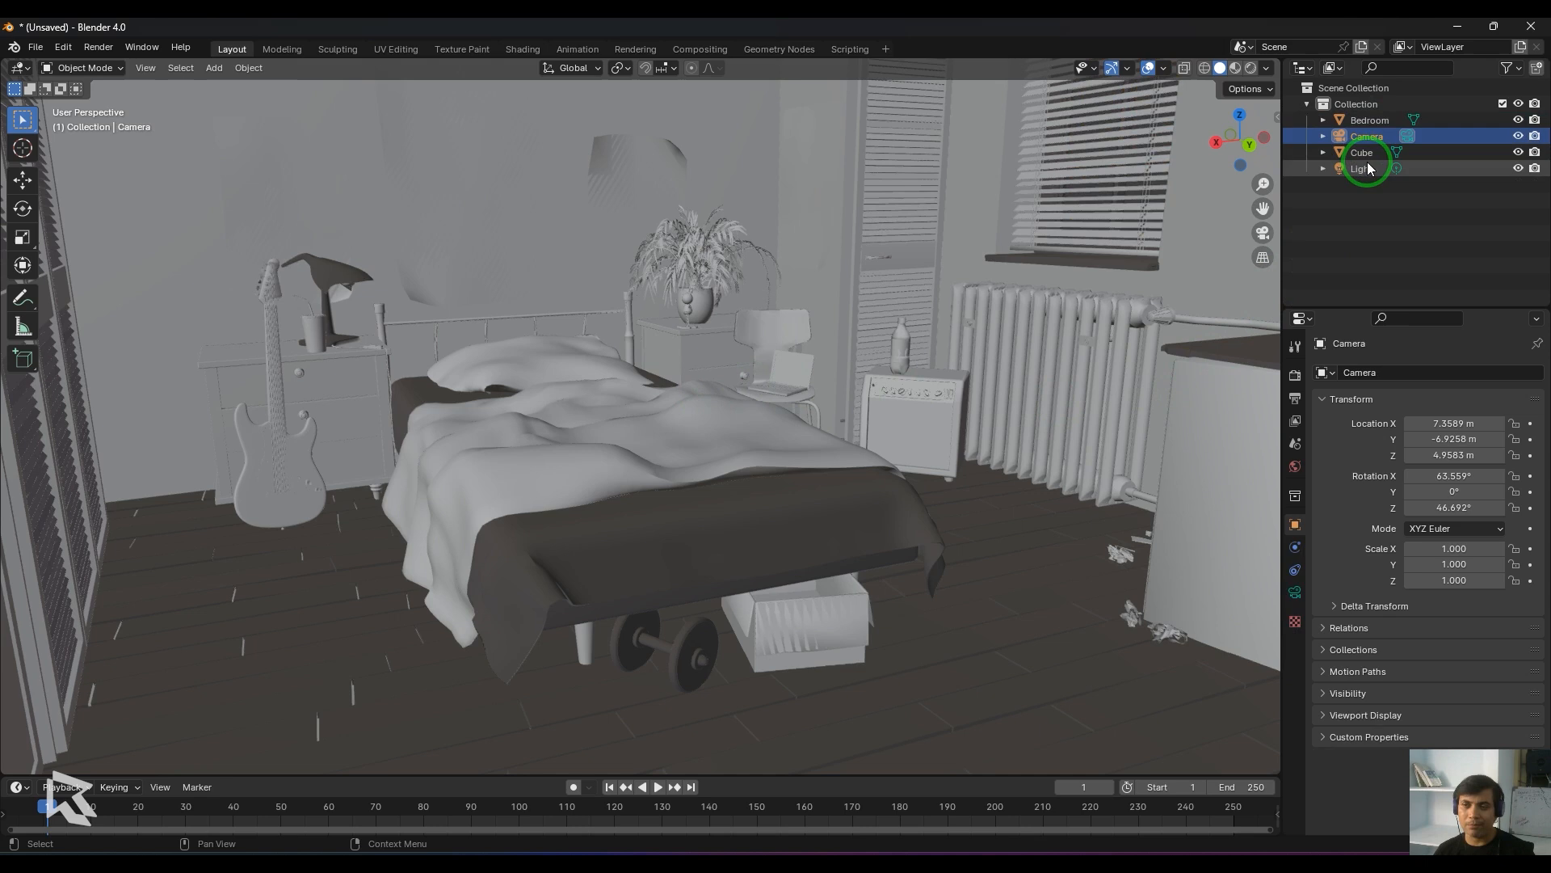
{"action": "left_click", "coordinate": [1368, 152]}
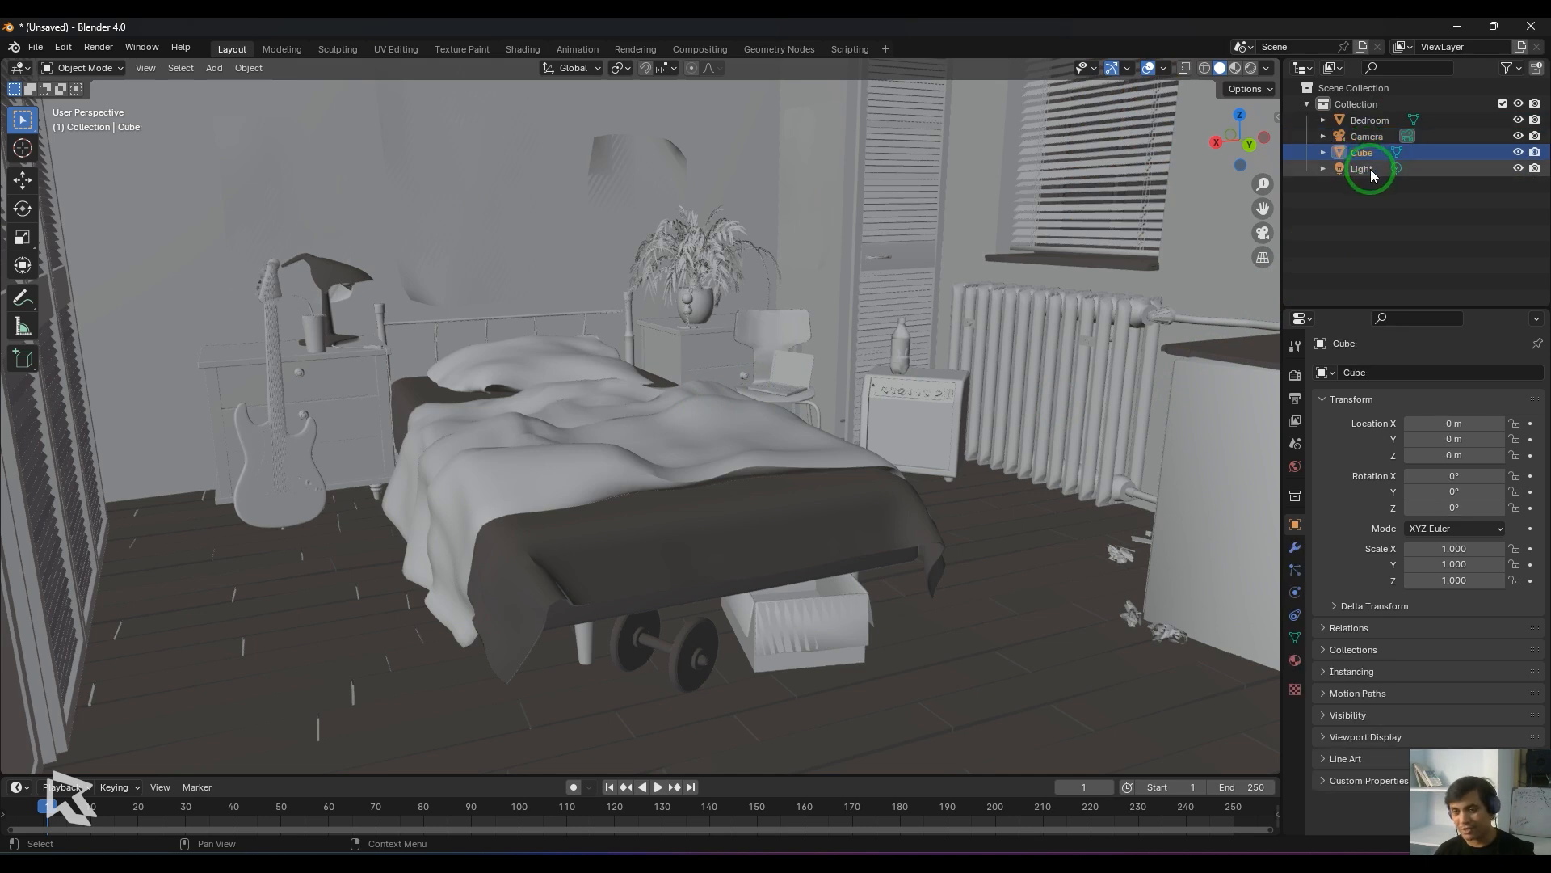
{"action": "key", "text": "x"}
{"action": "left_click", "coordinate": [1365, 154]}
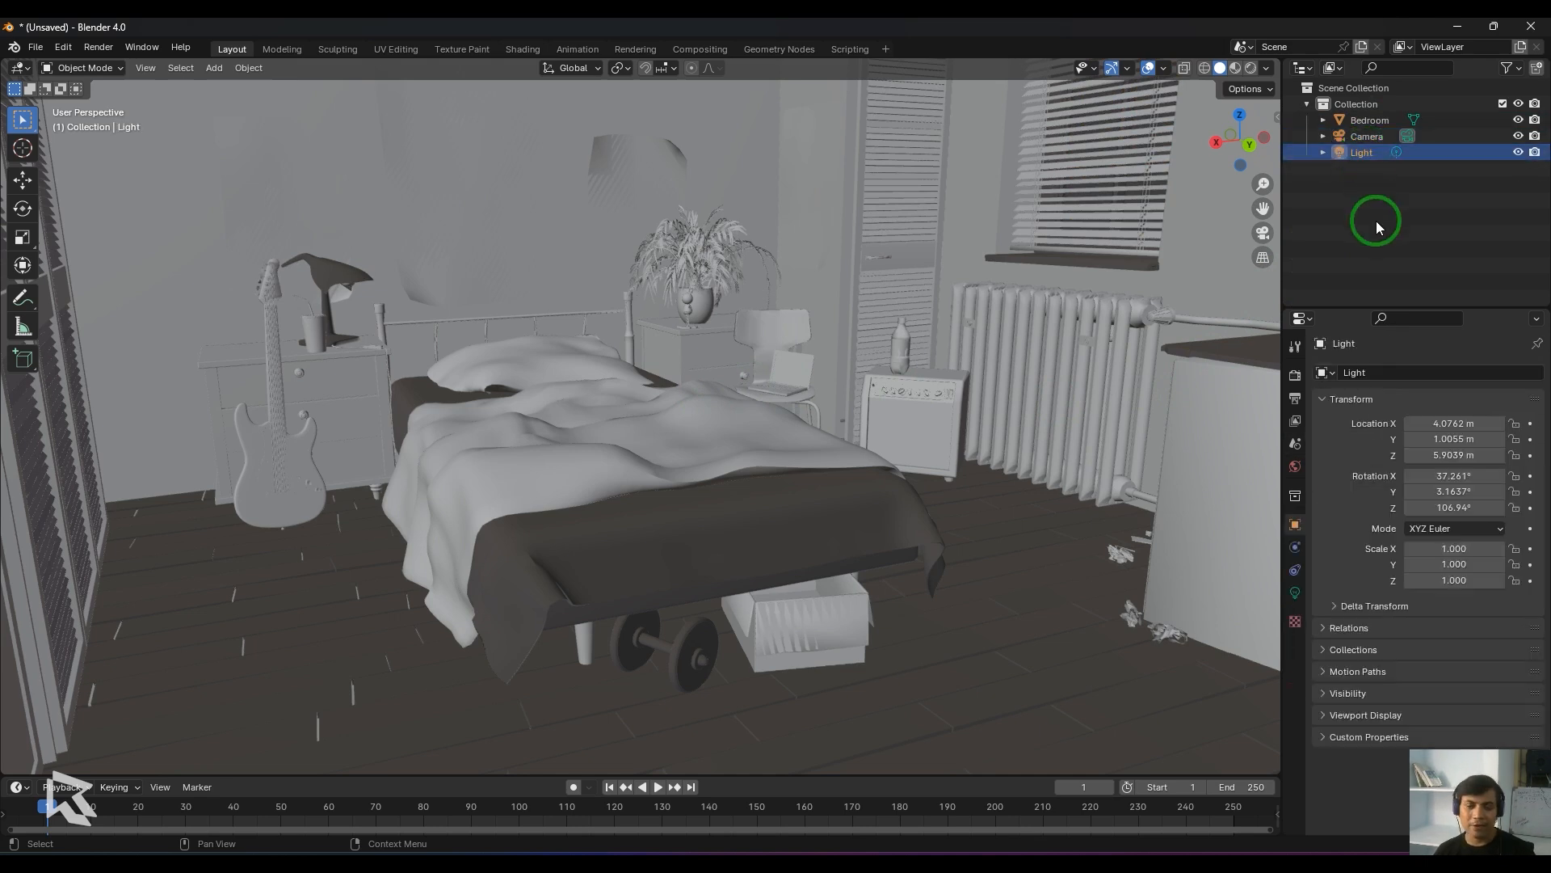
{"action": "key", "text": "x"}
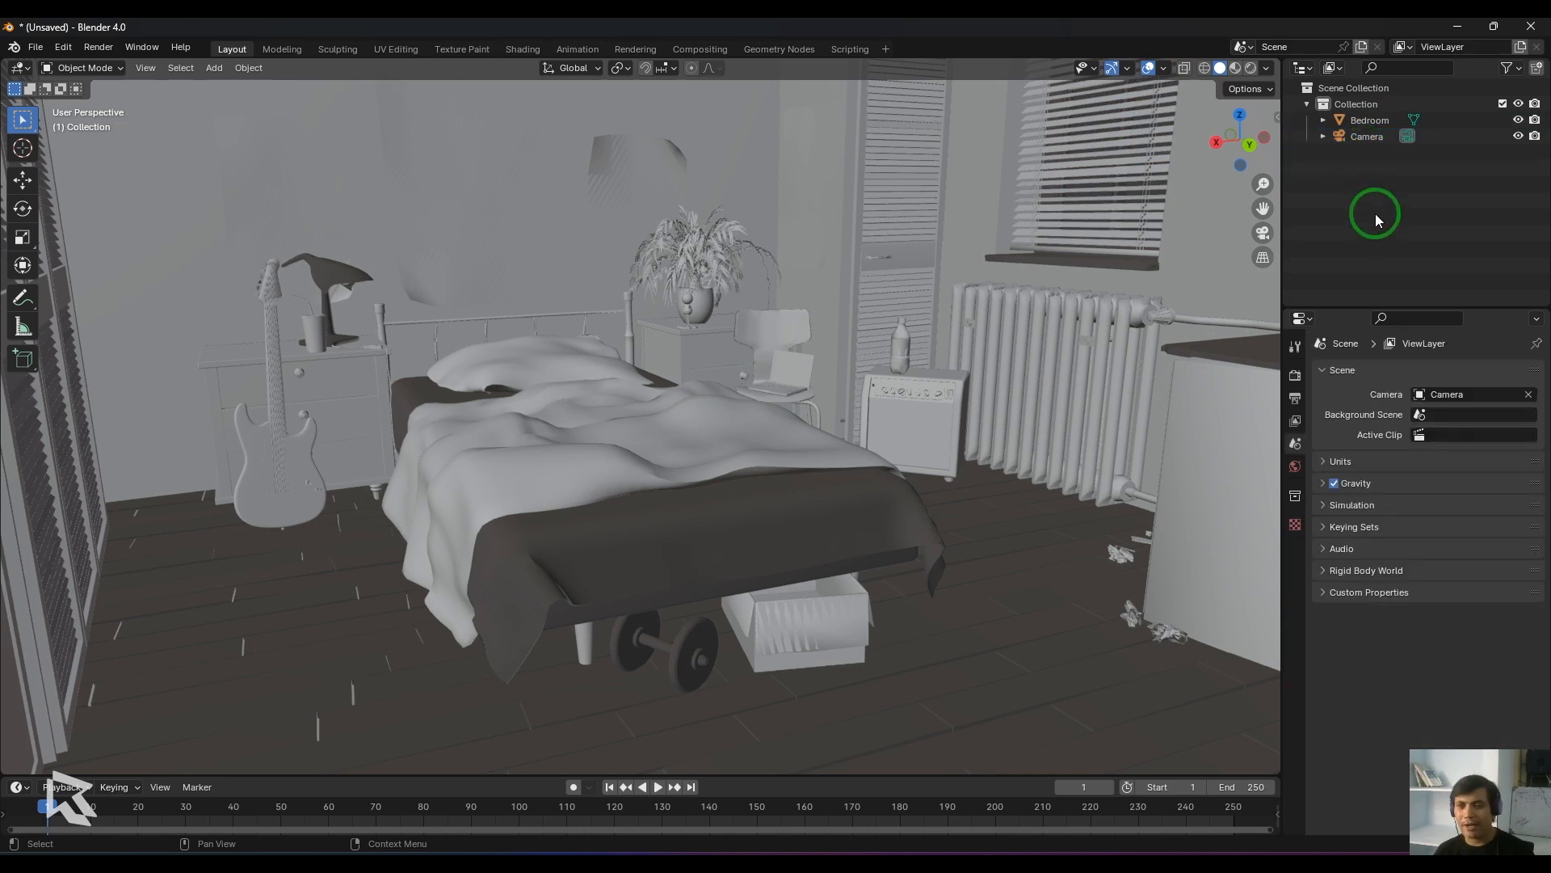
{"action": "left_click", "coordinate": [1369, 137]}
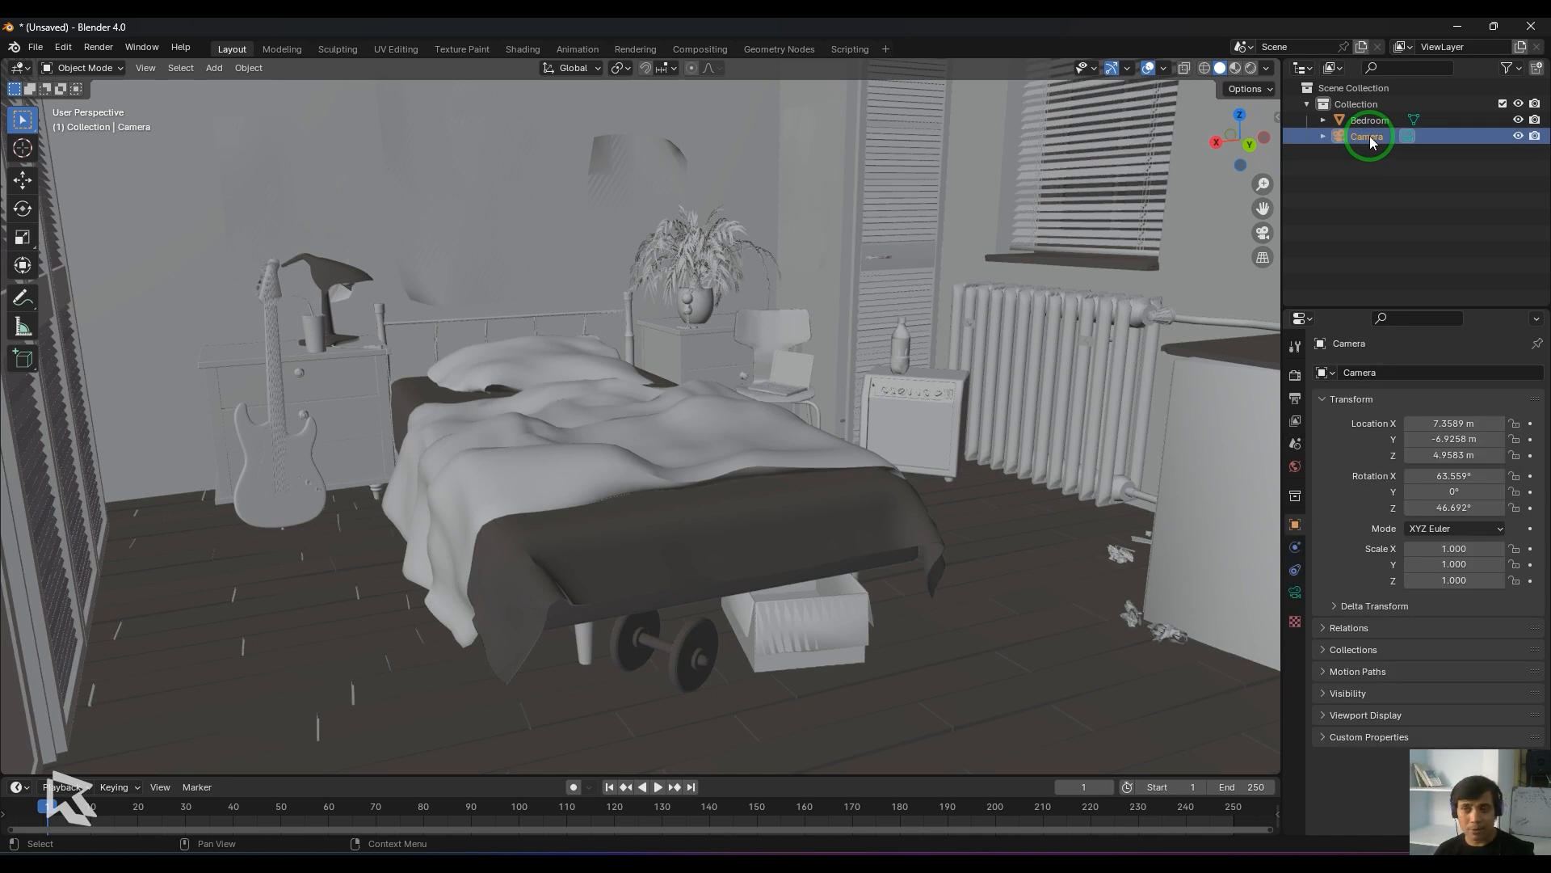
{"action": "key", "text": "x"}
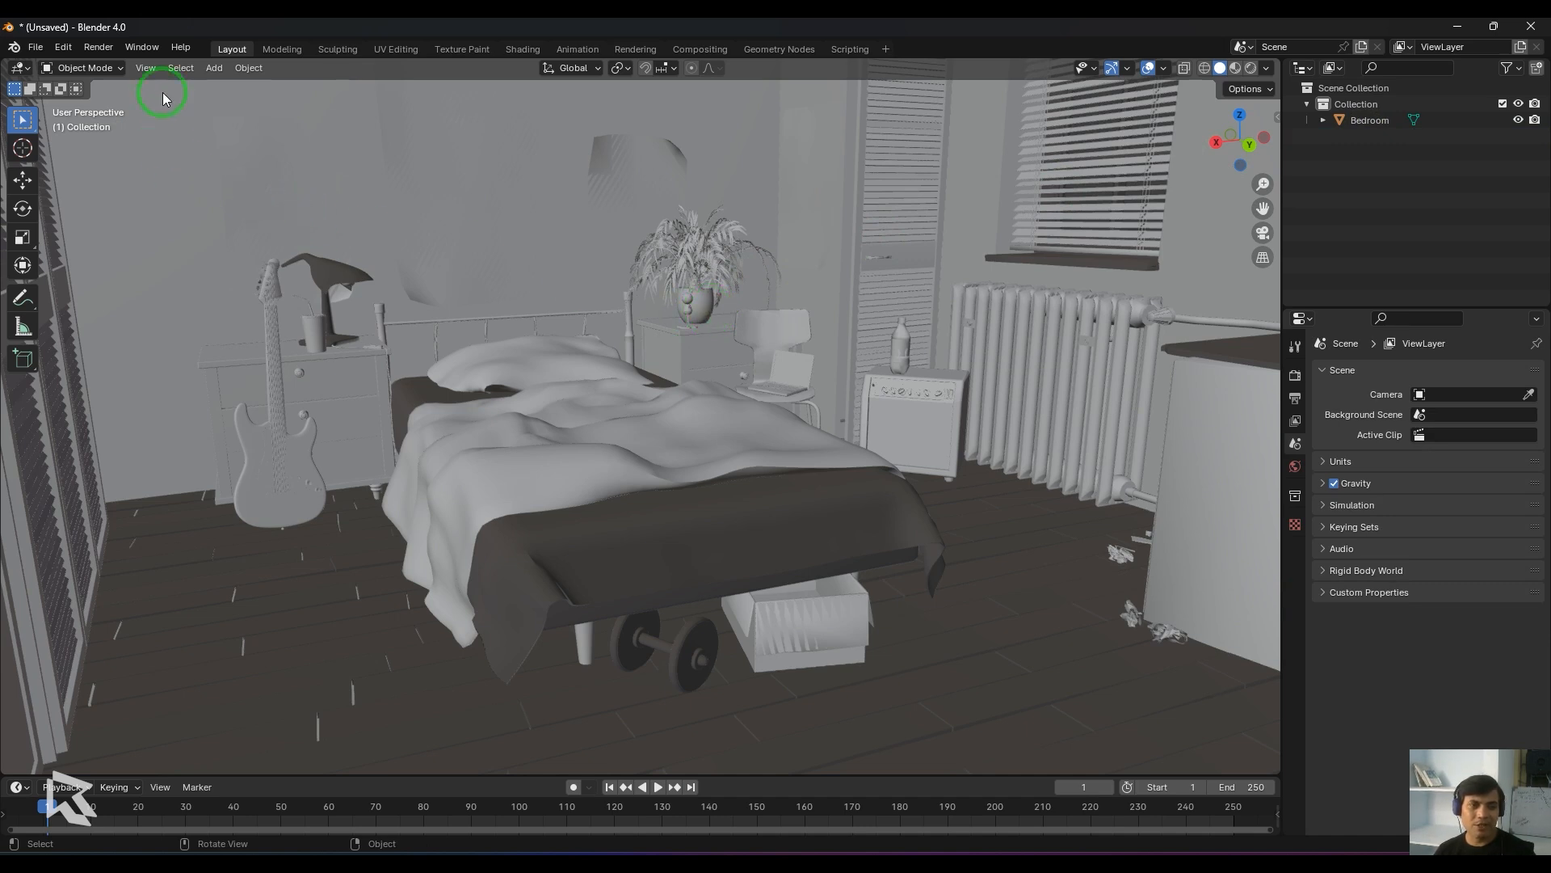
Add a new camera and raise it along the Z axis to about 91 m
{"action": "left_click", "coordinate": [214, 68]}
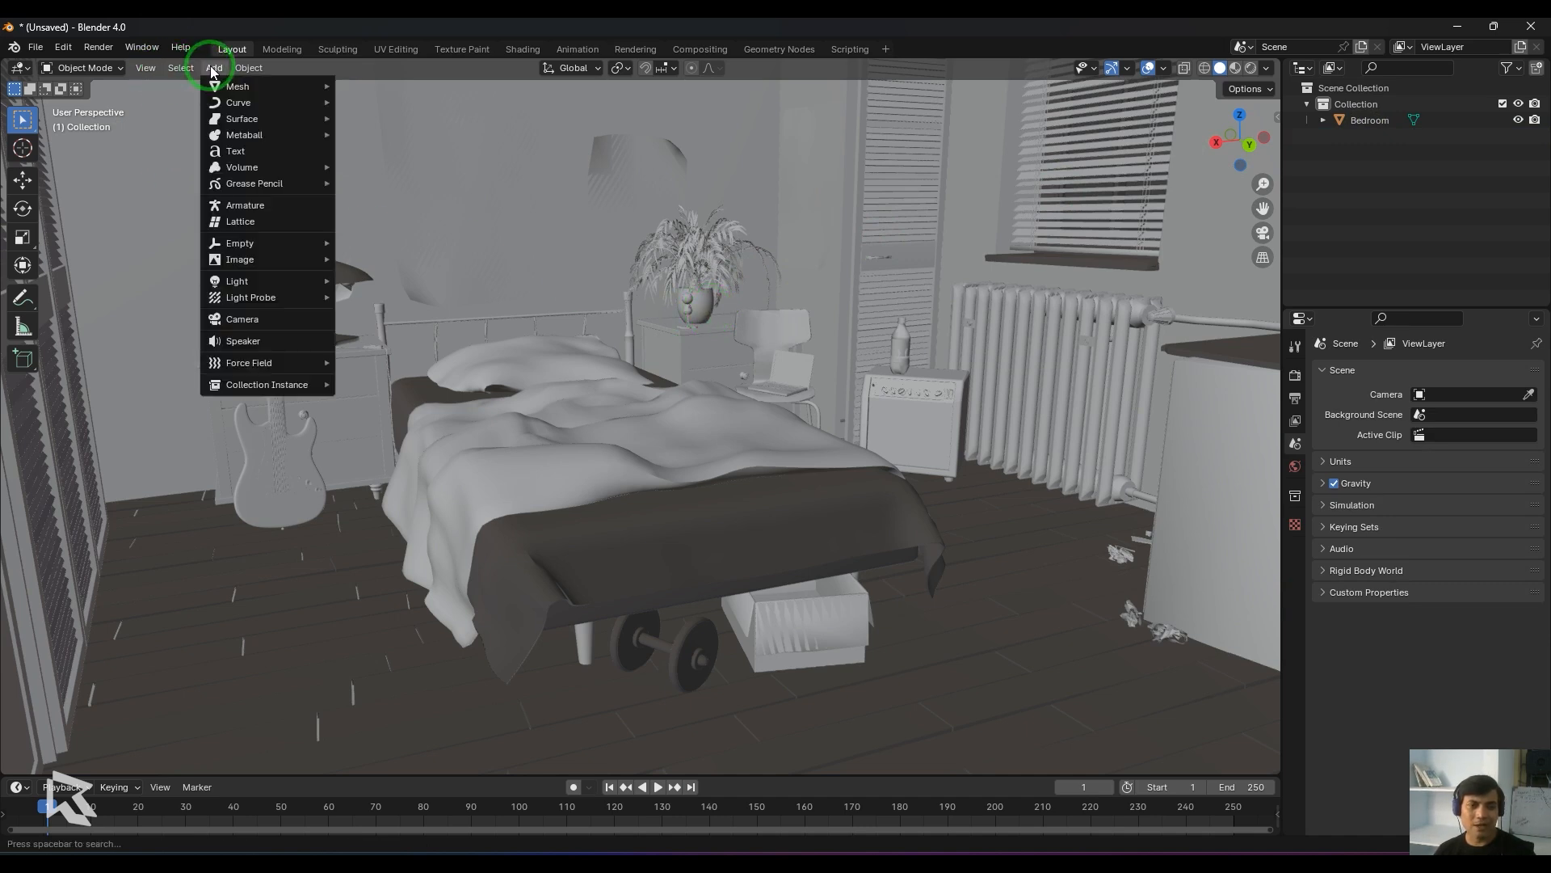
{"action": "left_click", "coordinate": [269, 320]}
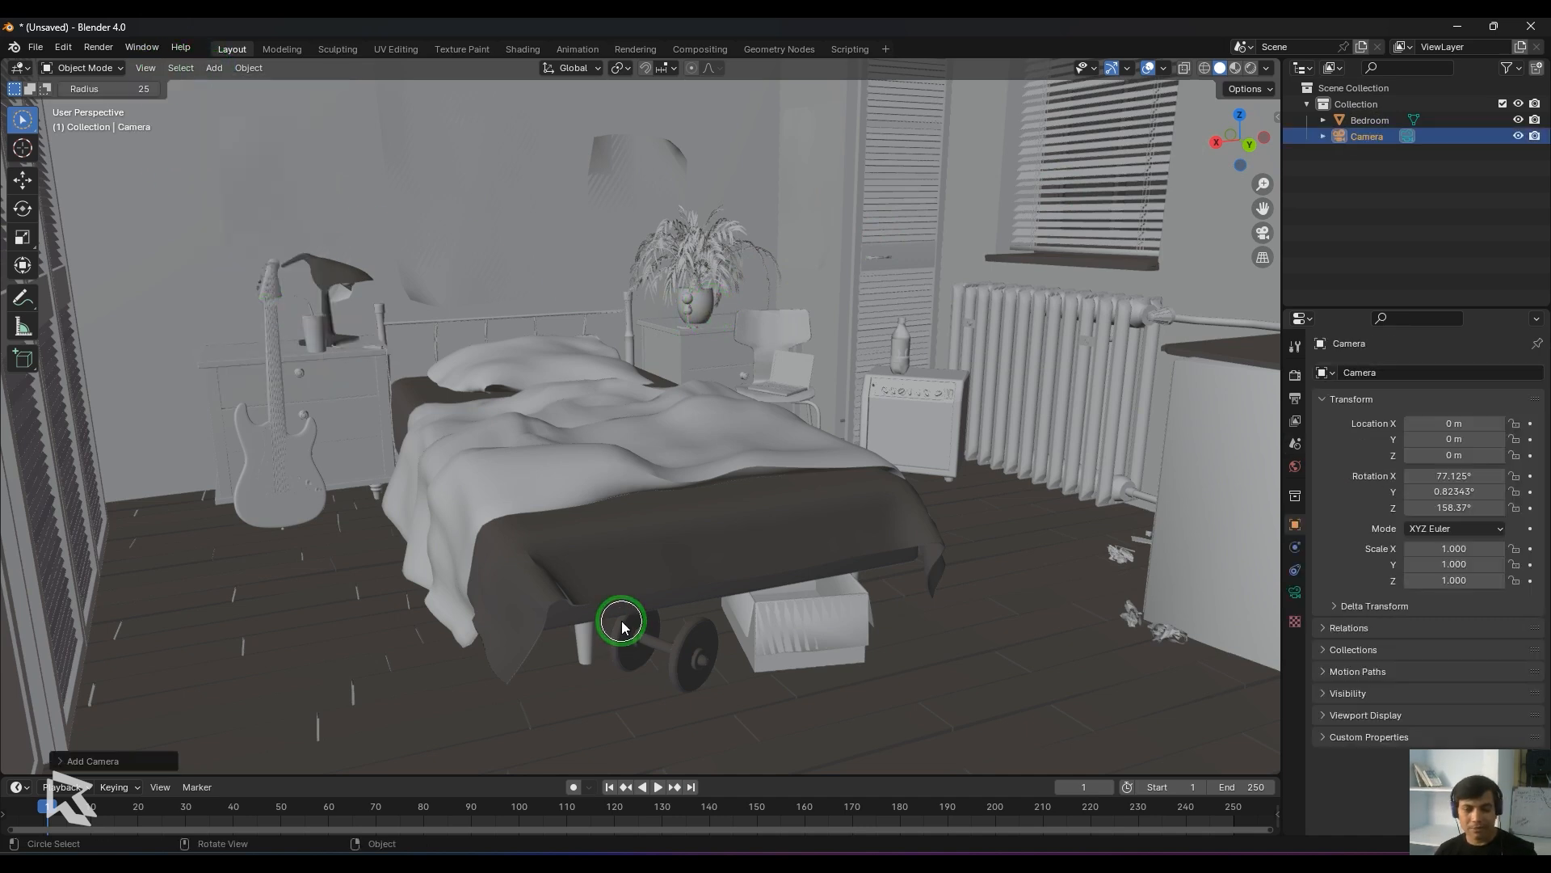
{"action": "left_click", "coordinate": [23, 179]}
{"action": "scroll", "coordinate": [750, 525], "scroll_direction": "down", "scroll_amount": 2}
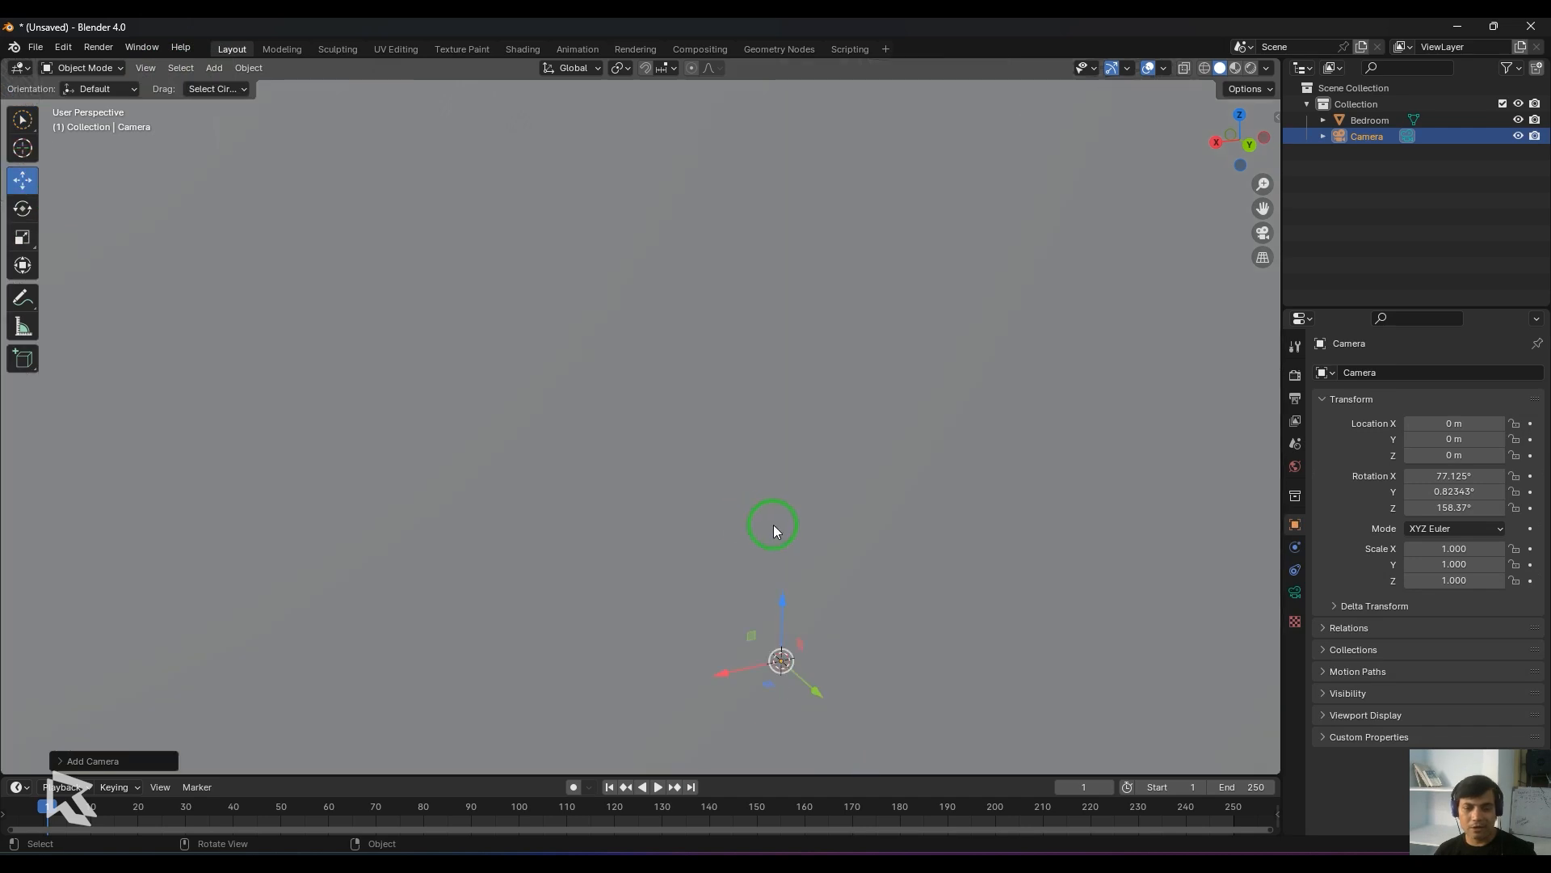
{"action": "middle_click_drag", "start_coordinate": [842, 589], "coordinate": [914, 707]}
{"action": "scroll", "coordinate": [944, 611], "scroll_direction": "up", "scroll_amount": 1}
{"action": "left_click_drag", "start_coordinate": [921, 733], "coordinate": [955, 368]}
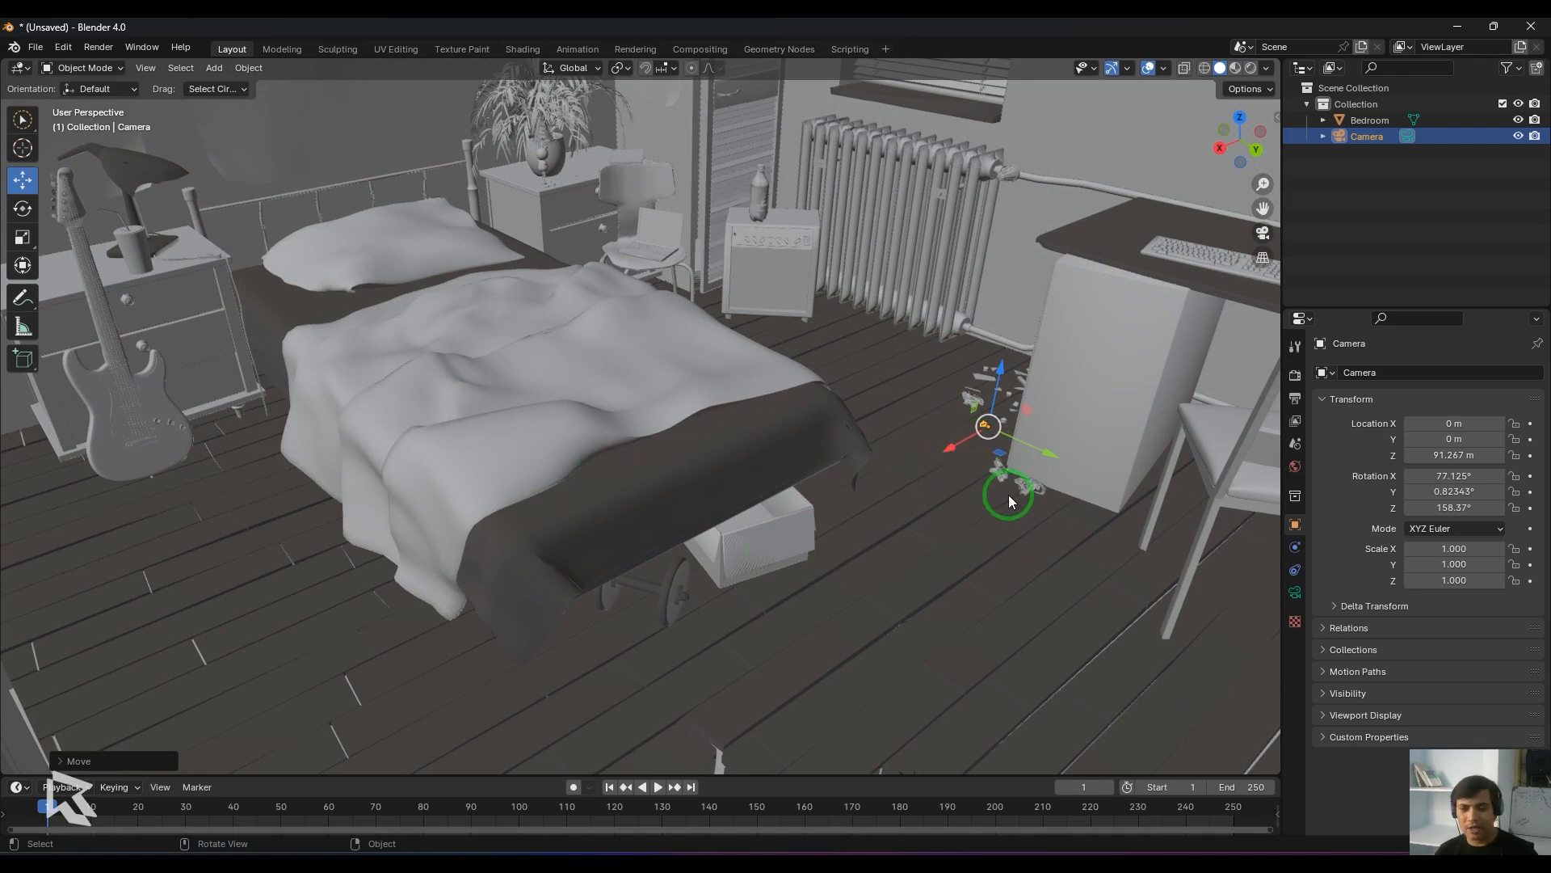
Scale the camera up by about 35.7 and move it along the X axis to about -32 m
{"action": "key", "text": "s"}
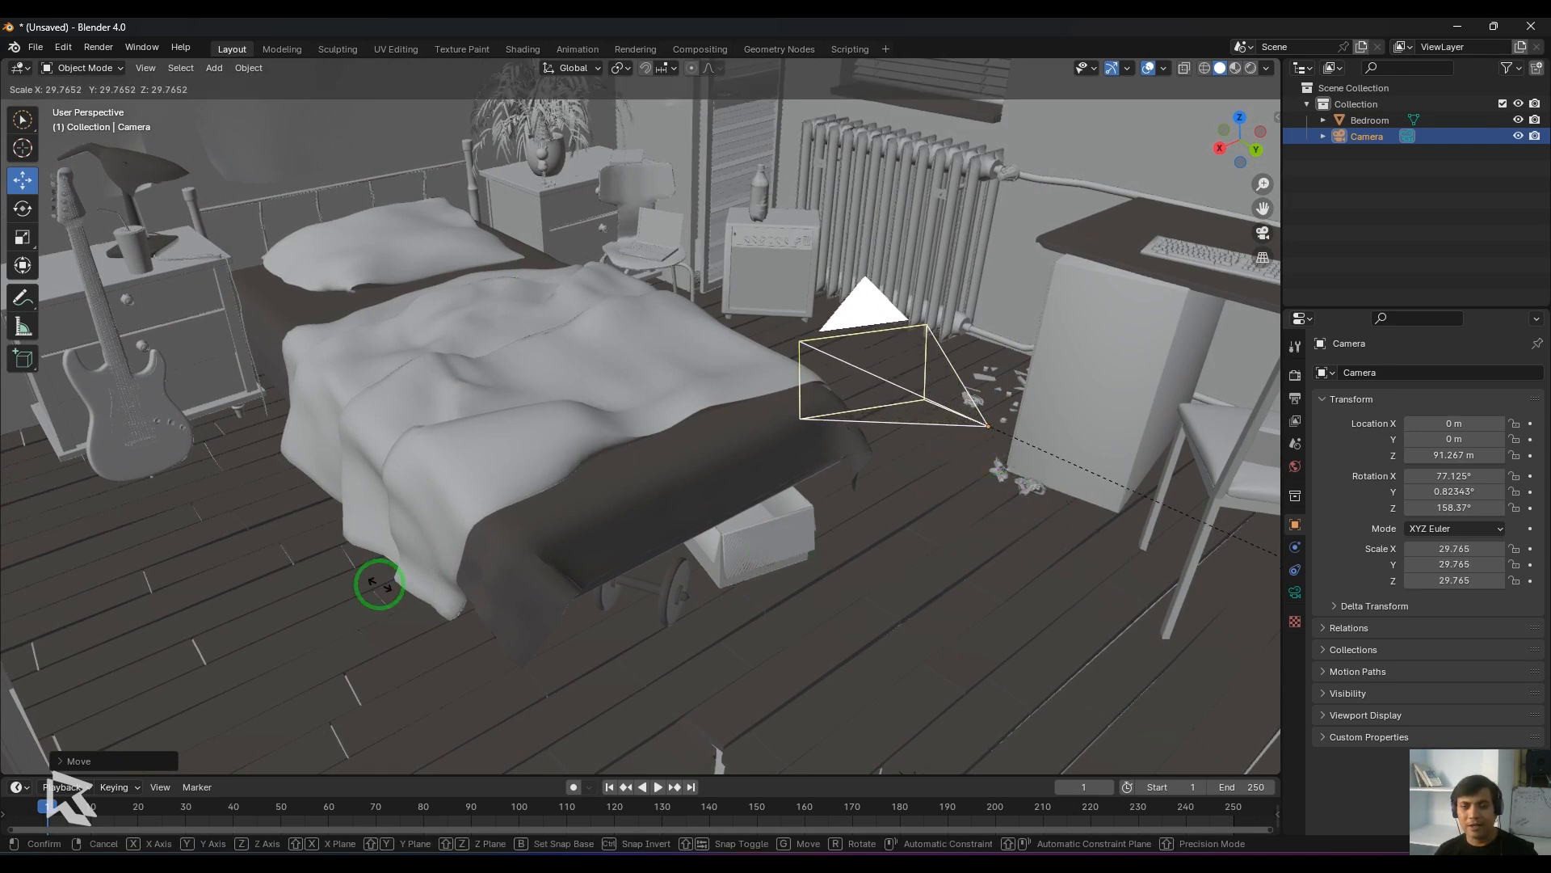
{"action": "left_click", "coordinate": [836, 565]}
{"action": "middle_click_drag", "start_coordinate": [841, 544], "coordinate": [881, 506]}
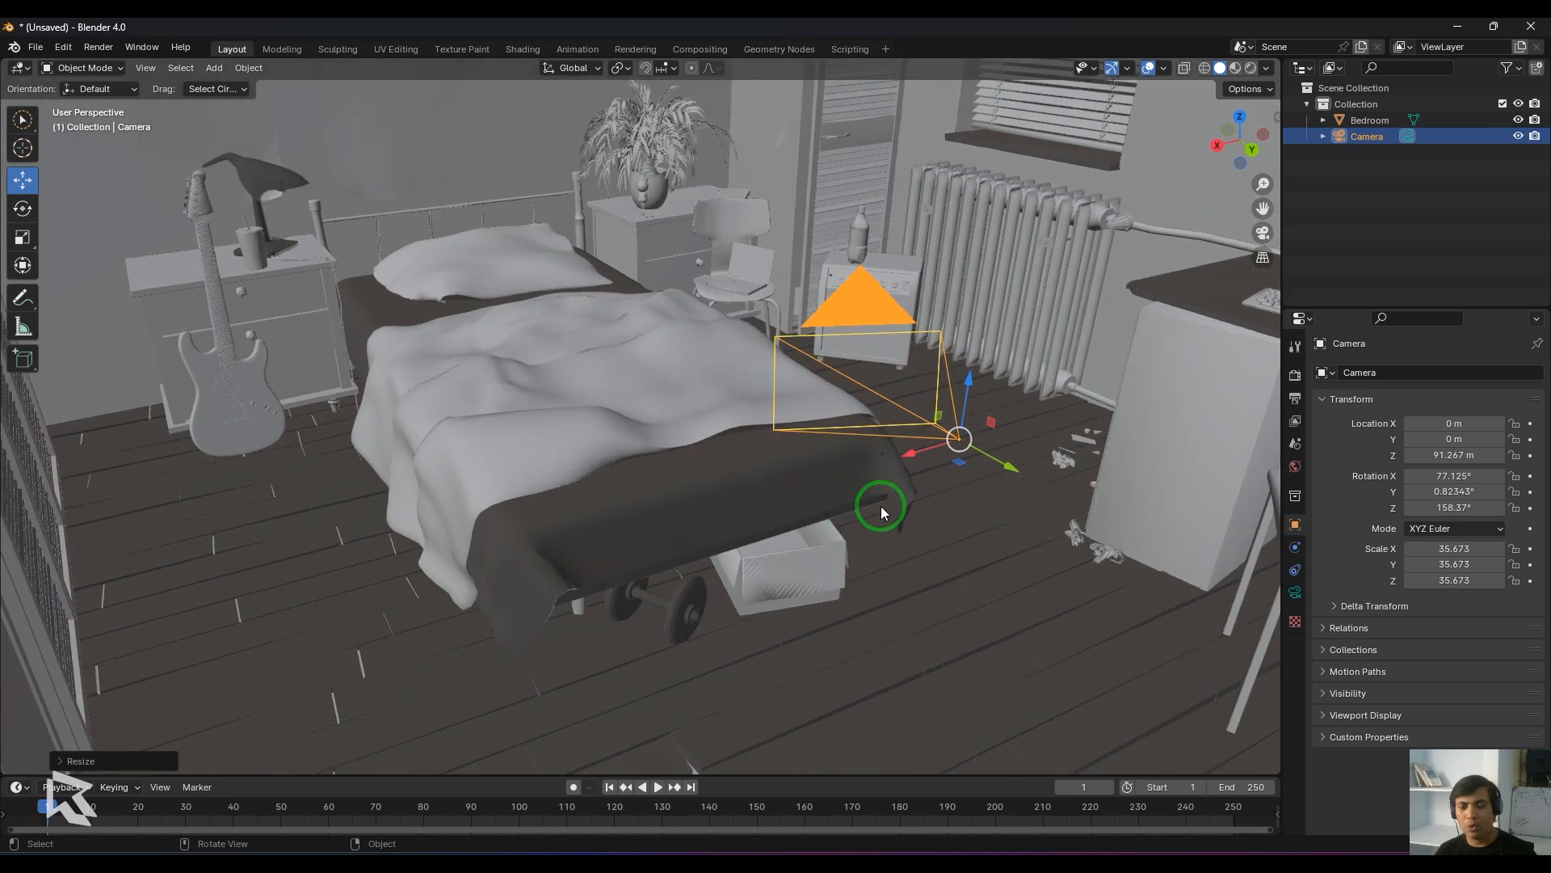
{"action": "left_click_drag", "start_coordinate": [909, 453], "coordinate": [1054, 430]}
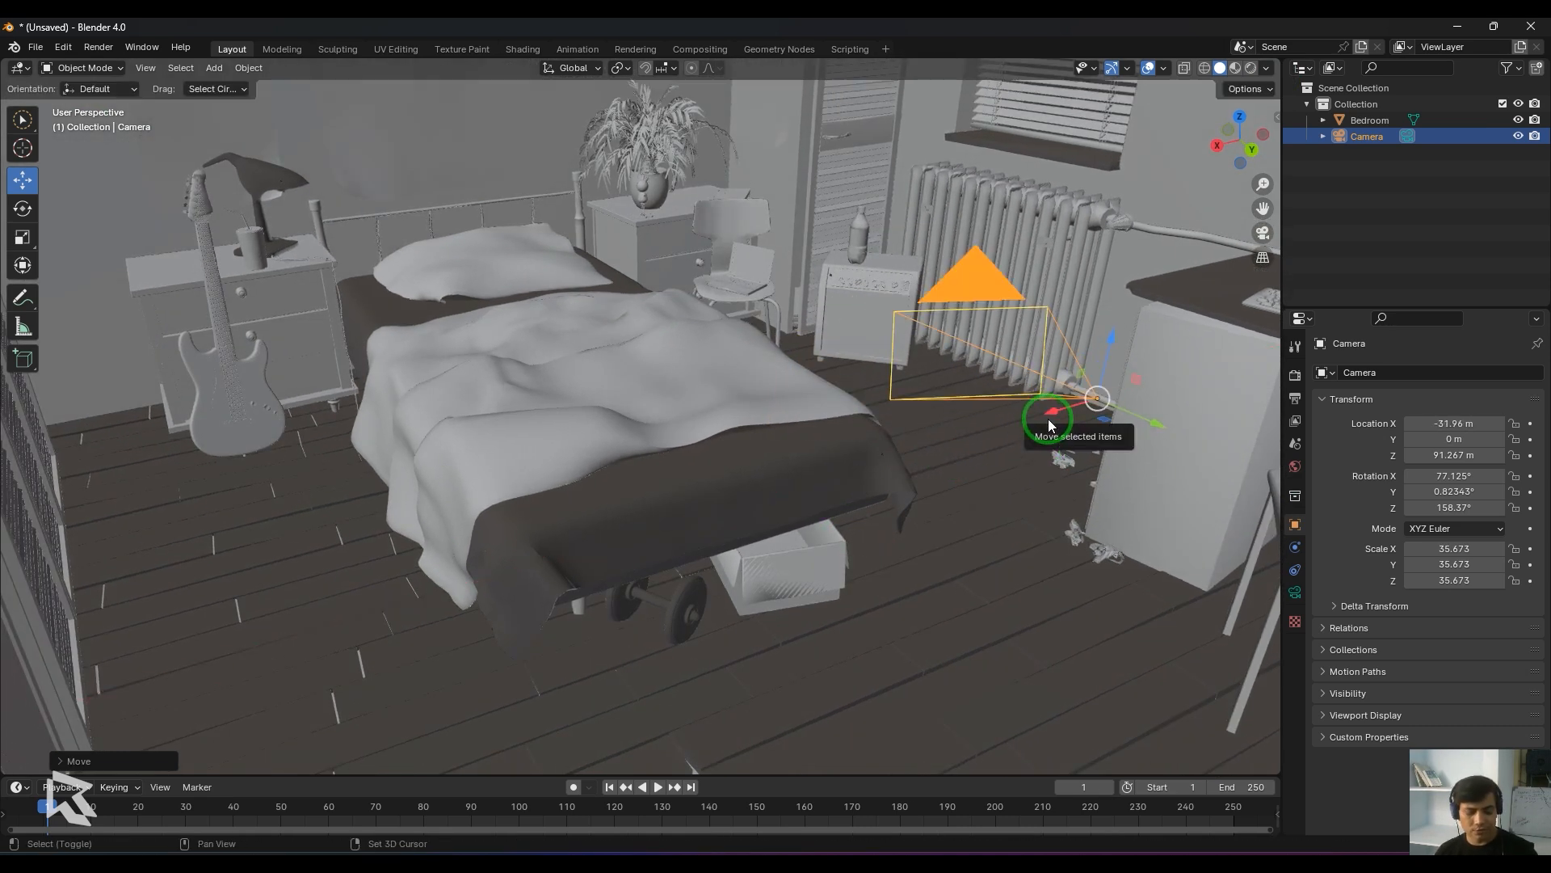
Duplicate the camera twice along the X axis, placing the copies at about 22.8 m and 83.9 m
{"action": "key", "text": "shift+d"}
{"action": "key", "text": "x"}
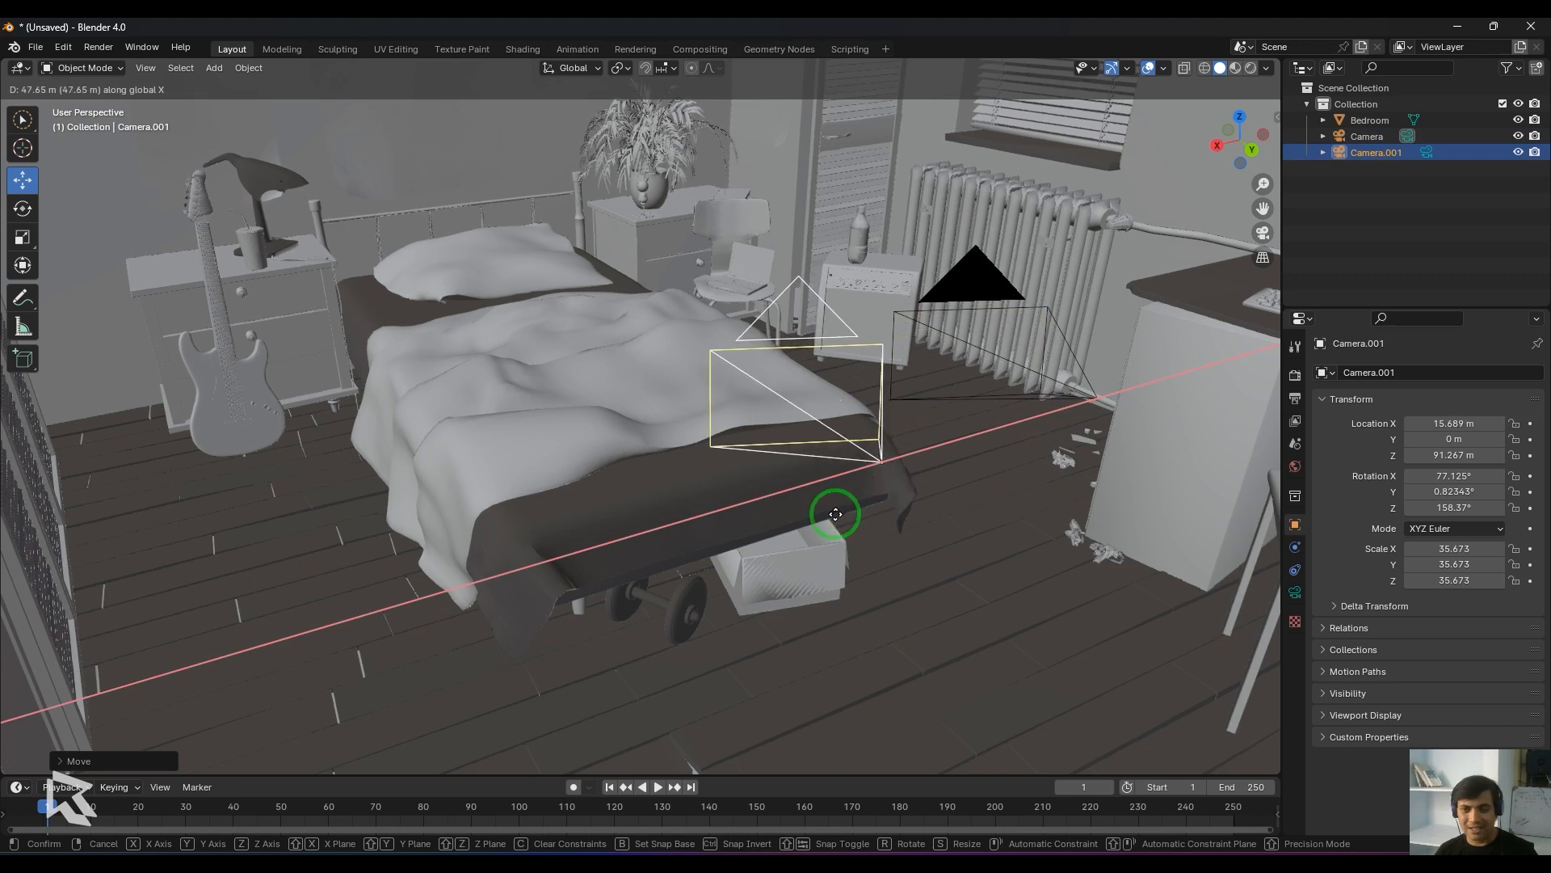
{"action": "left_click", "coordinate": [965, 543]}
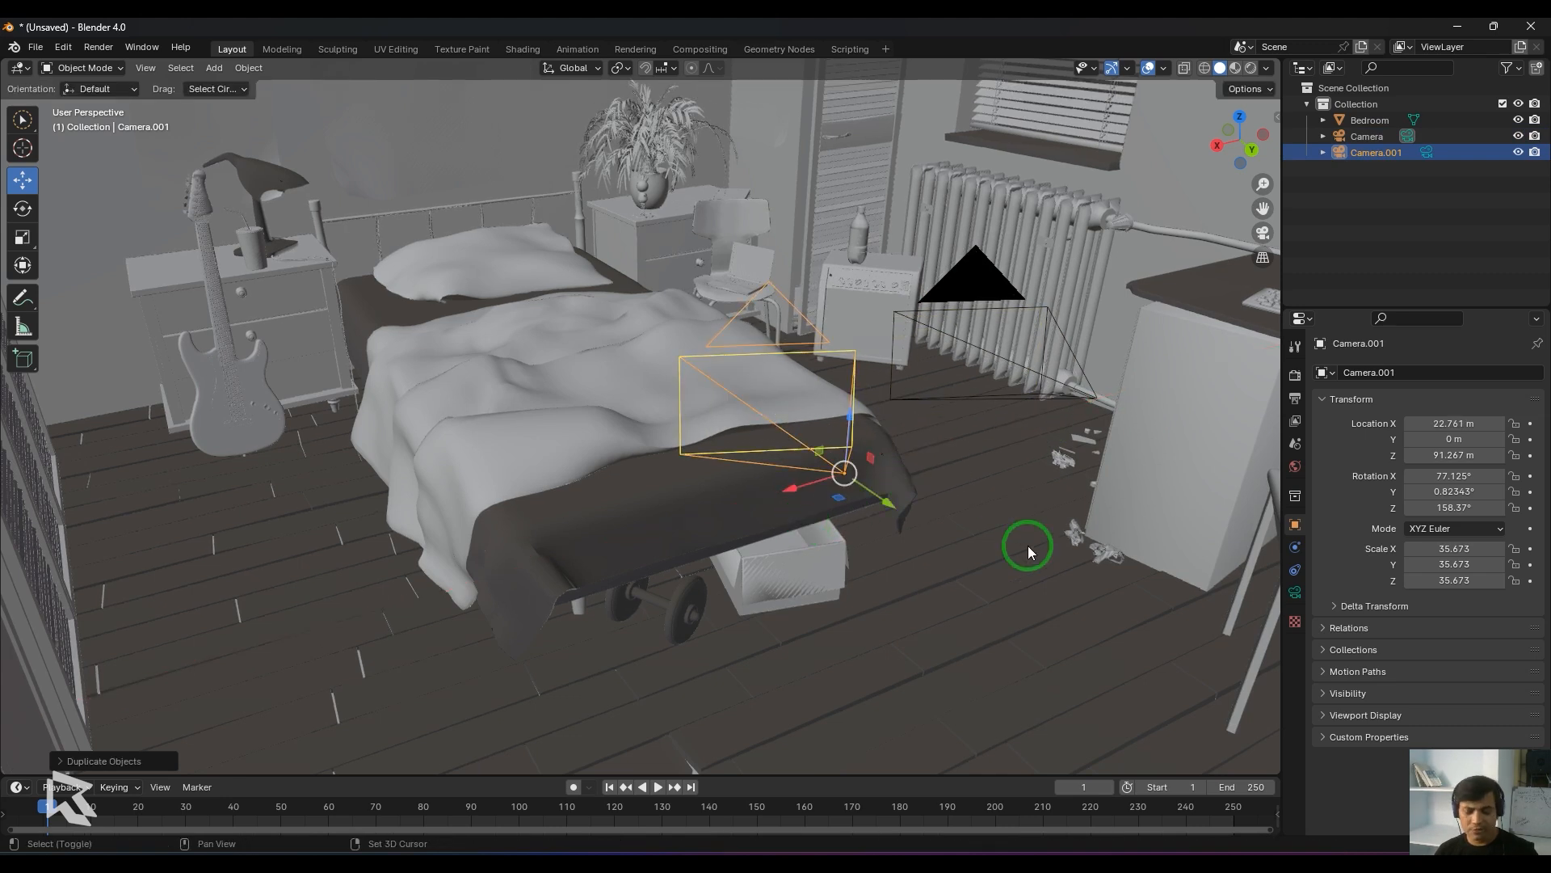
{"action": "key", "text": "shift+d"}
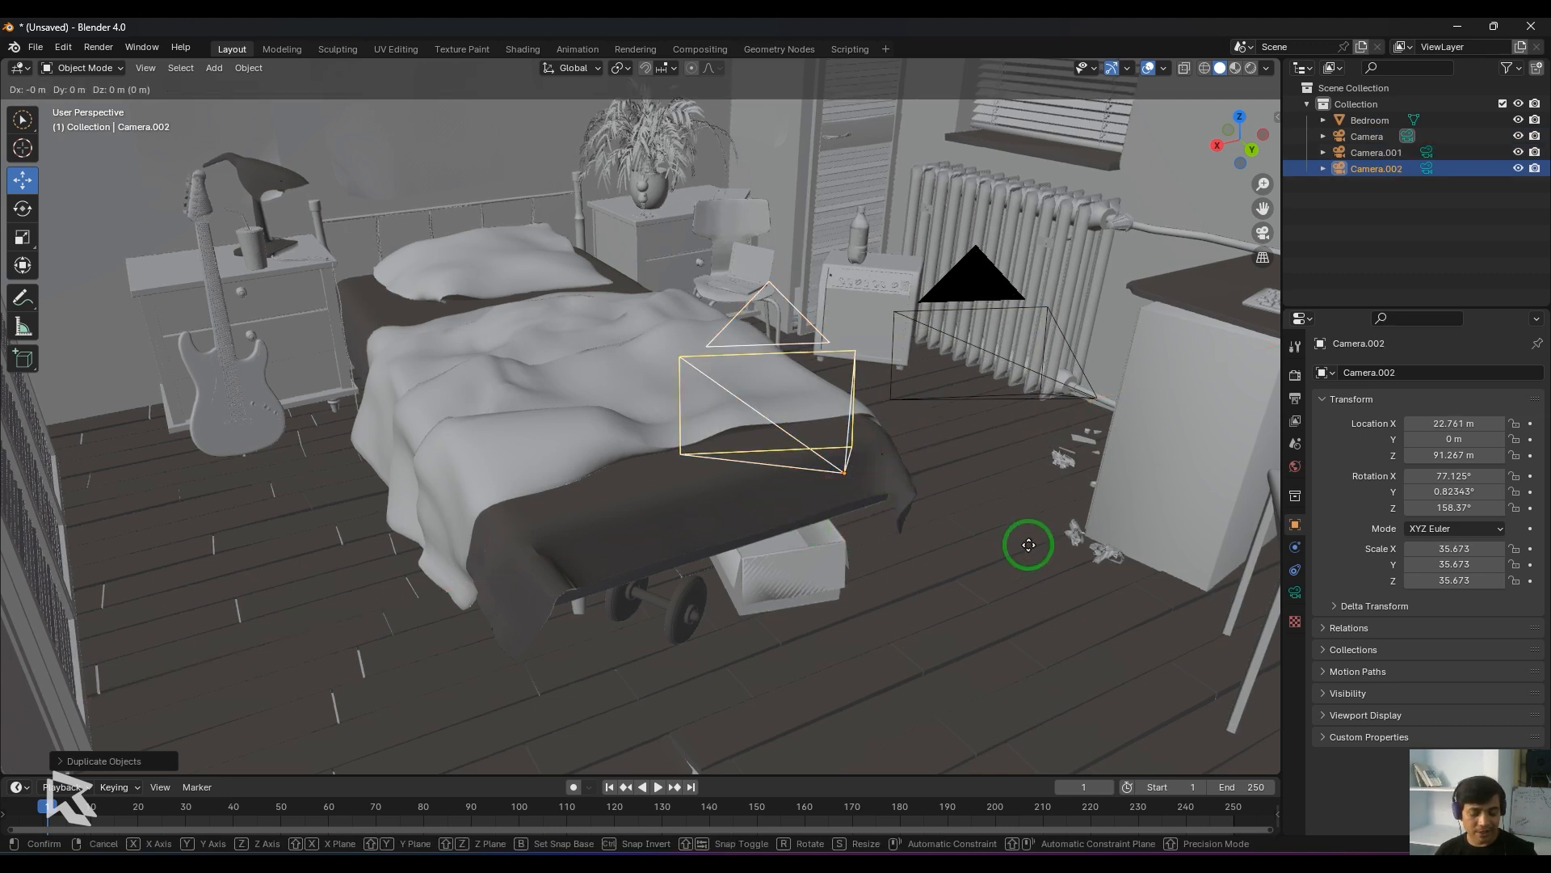
{"action": "key", "text": "x"}
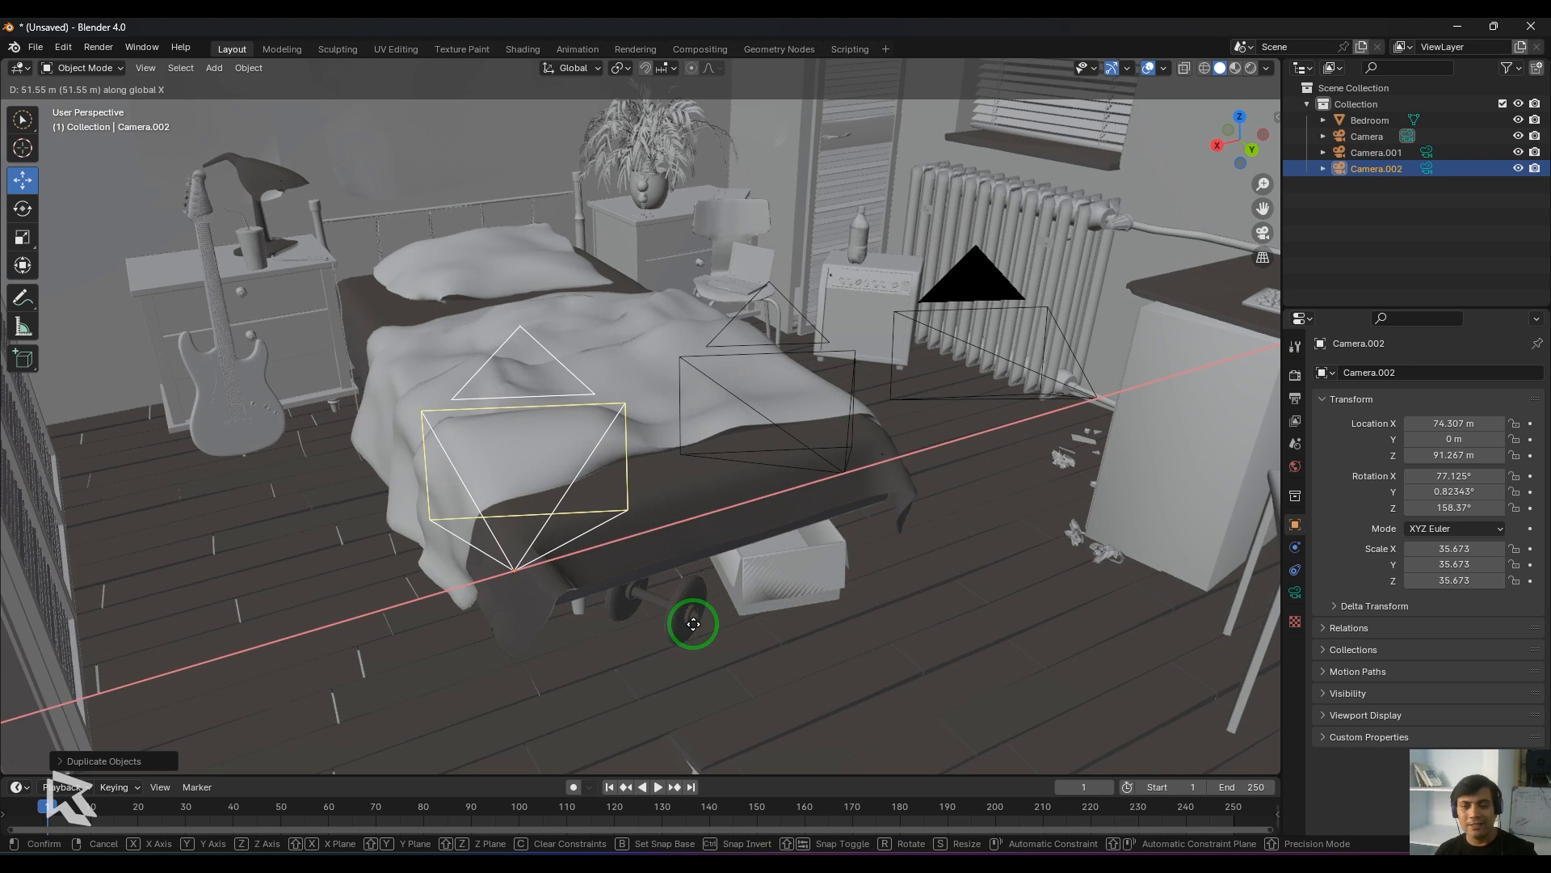
{"action": "left_click", "coordinate": [618, 642]}
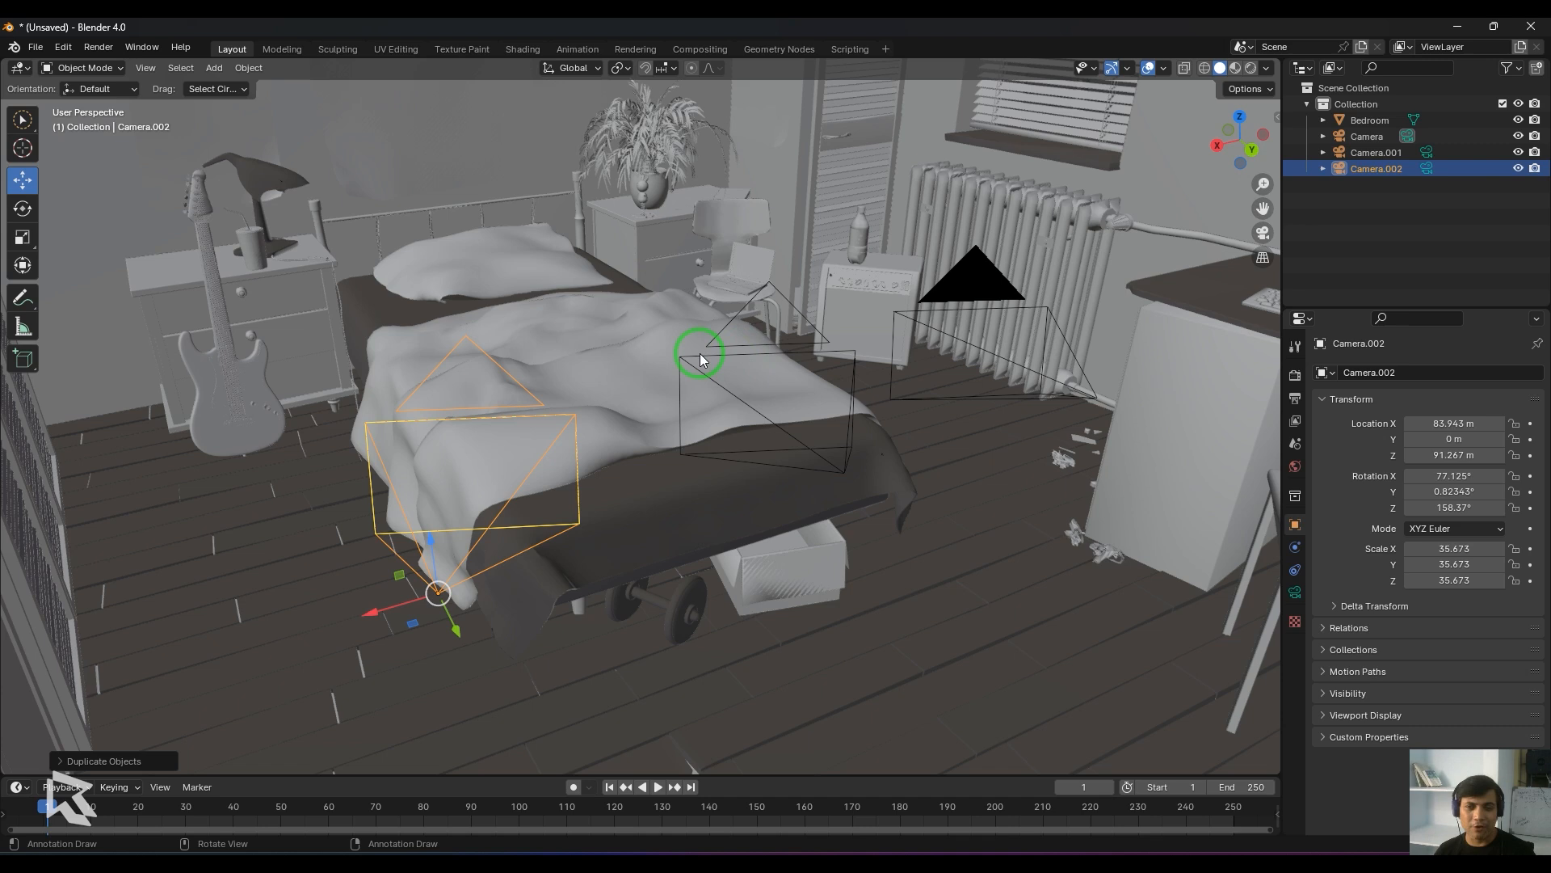
Select the three cameras in turn to examine their placement, ending on the original one near the radiator
{"action": "left_click", "coordinate": [840, 469]}
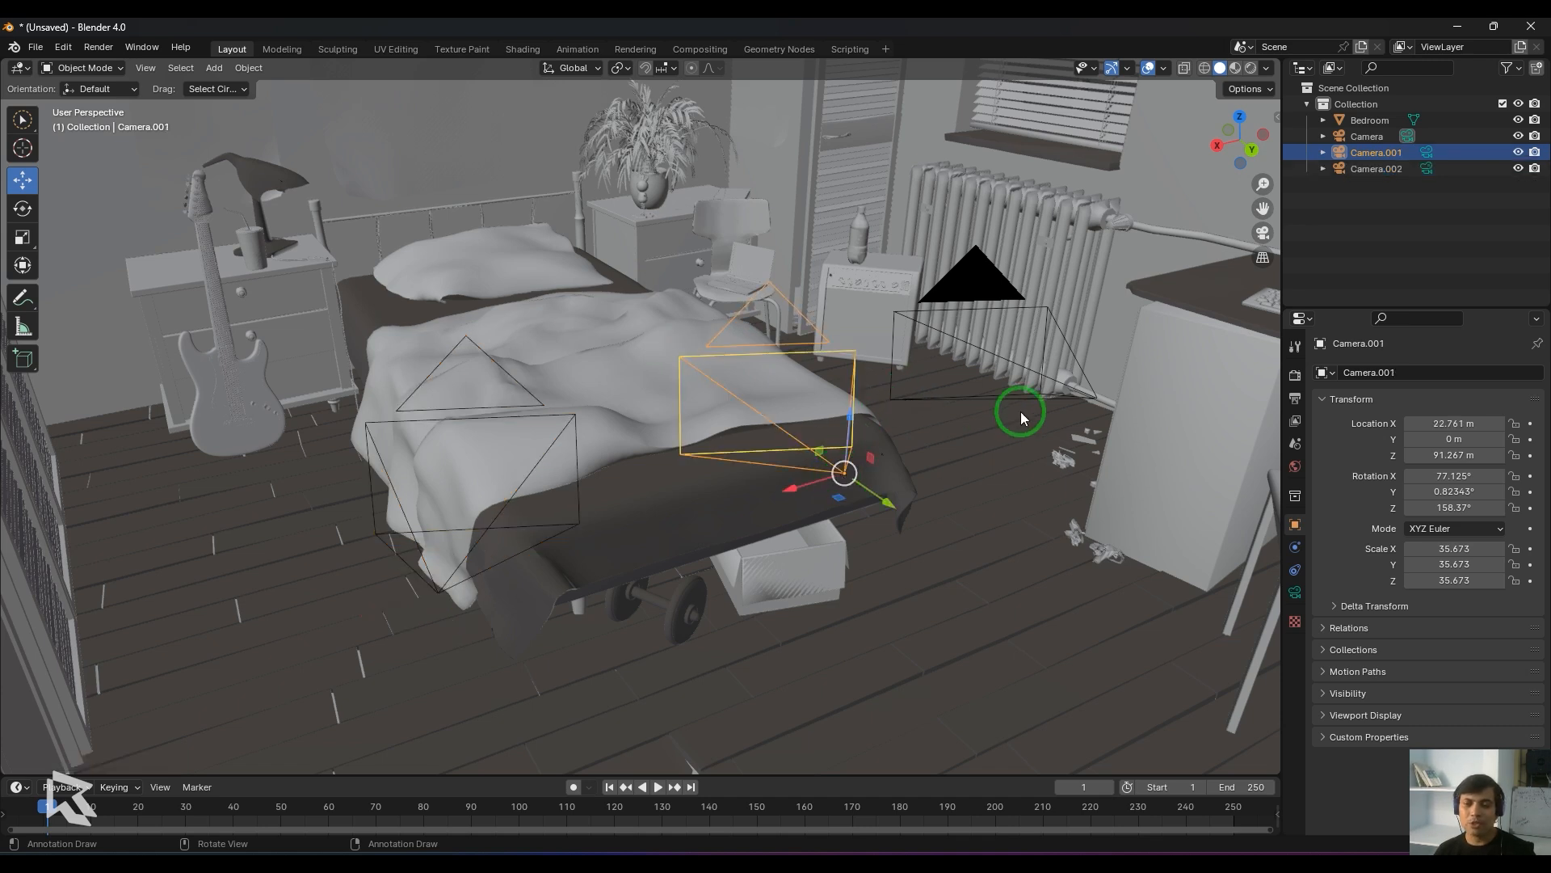
{"action": "left_click", "coordinate": [1042, 400]}
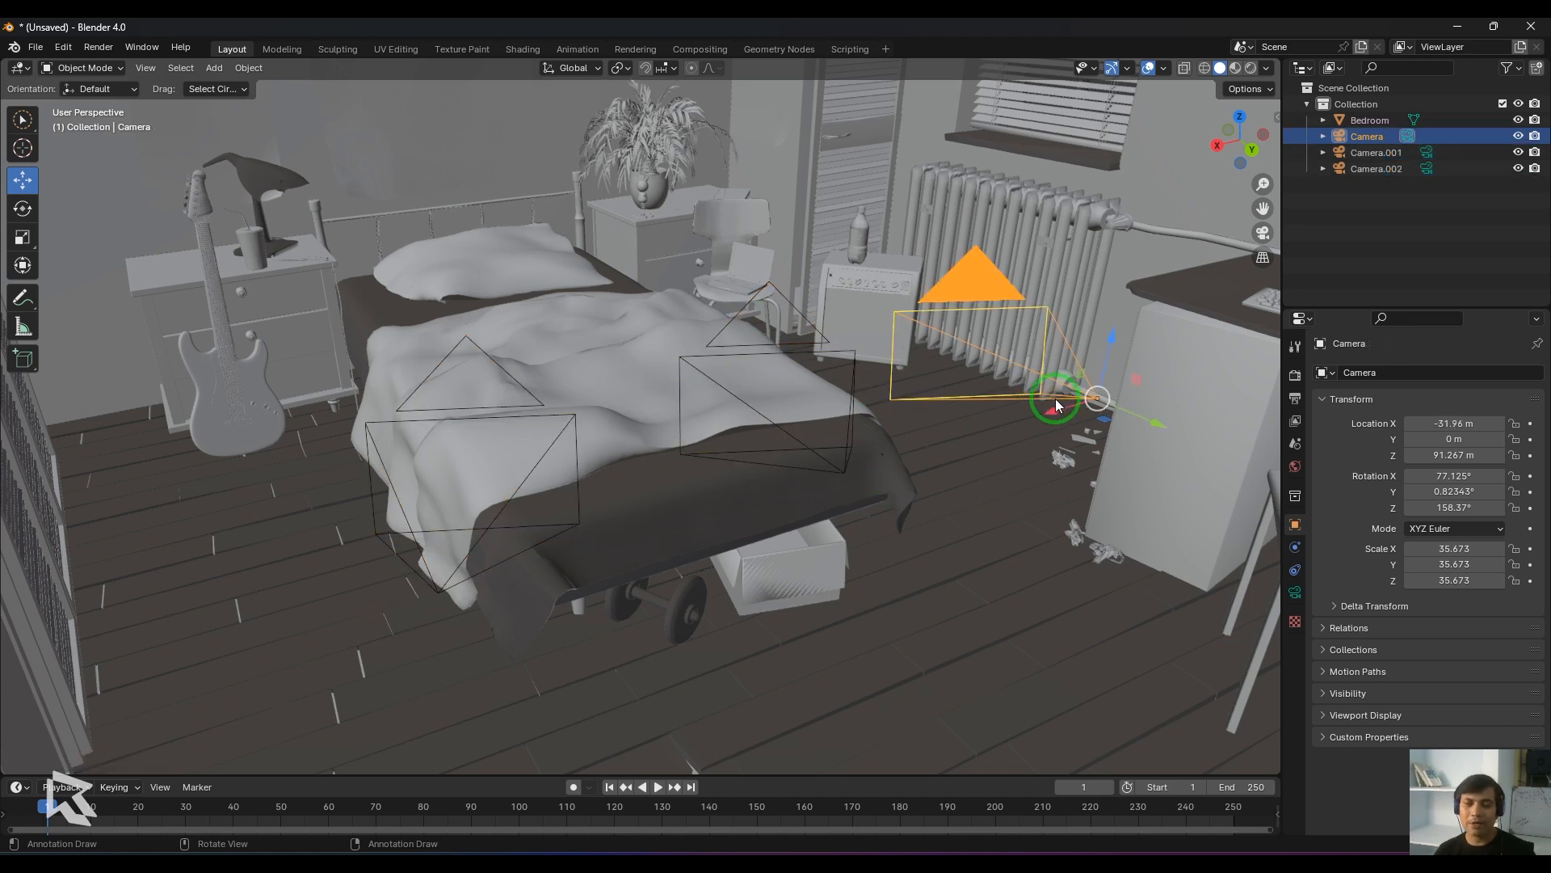
{"action": "left_click", "coordinate": [837, 473]}
{"action": "left_click", "coordinate": [457, 420]}
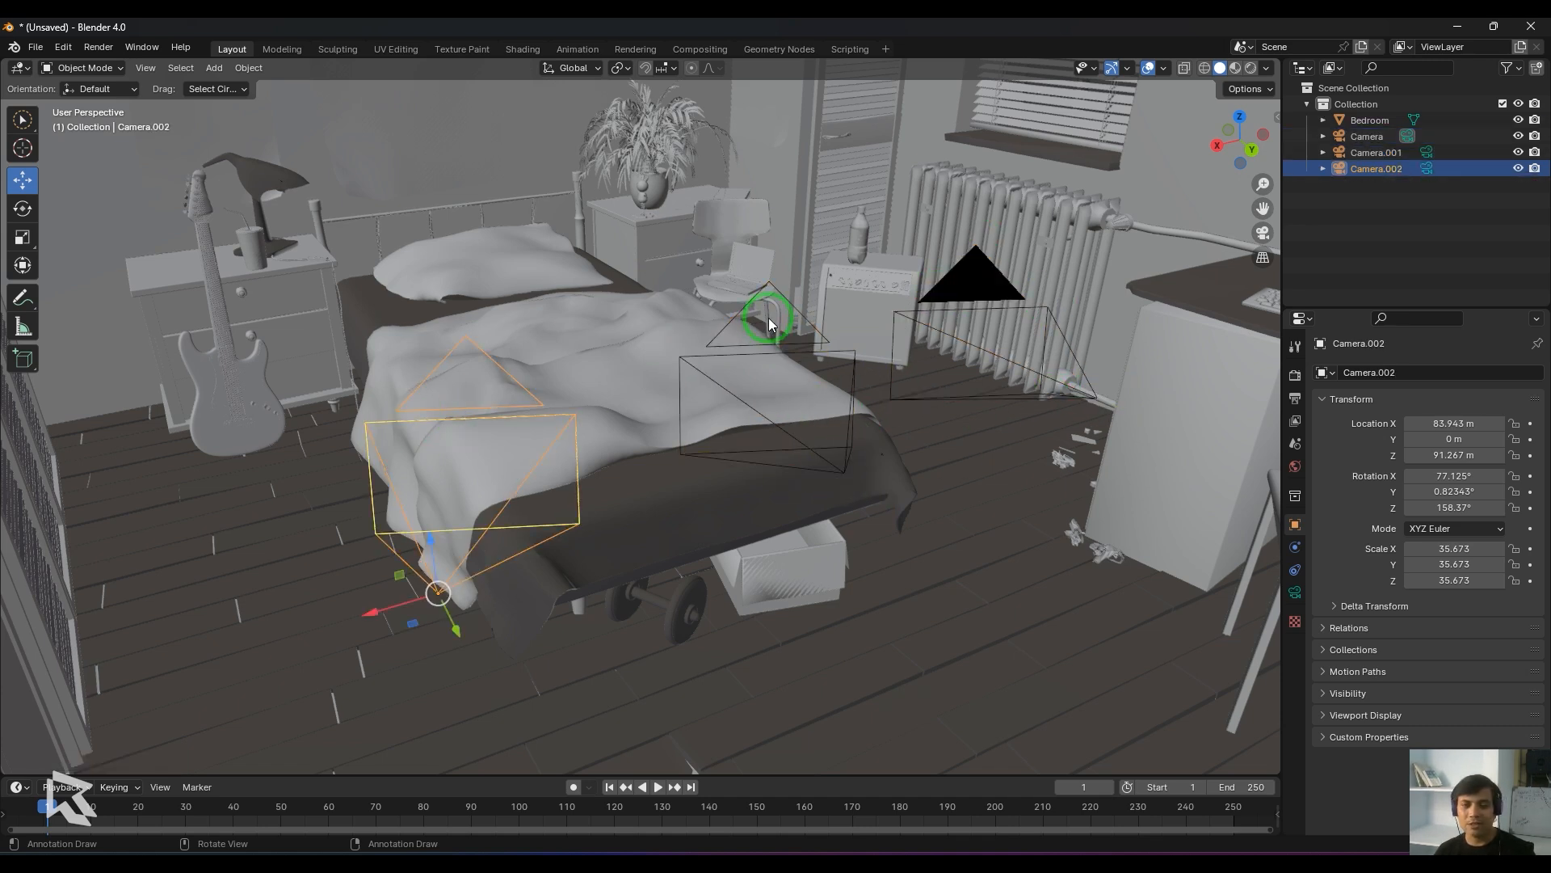
{"action": "left_click", "coordinate": [1050, 314]}
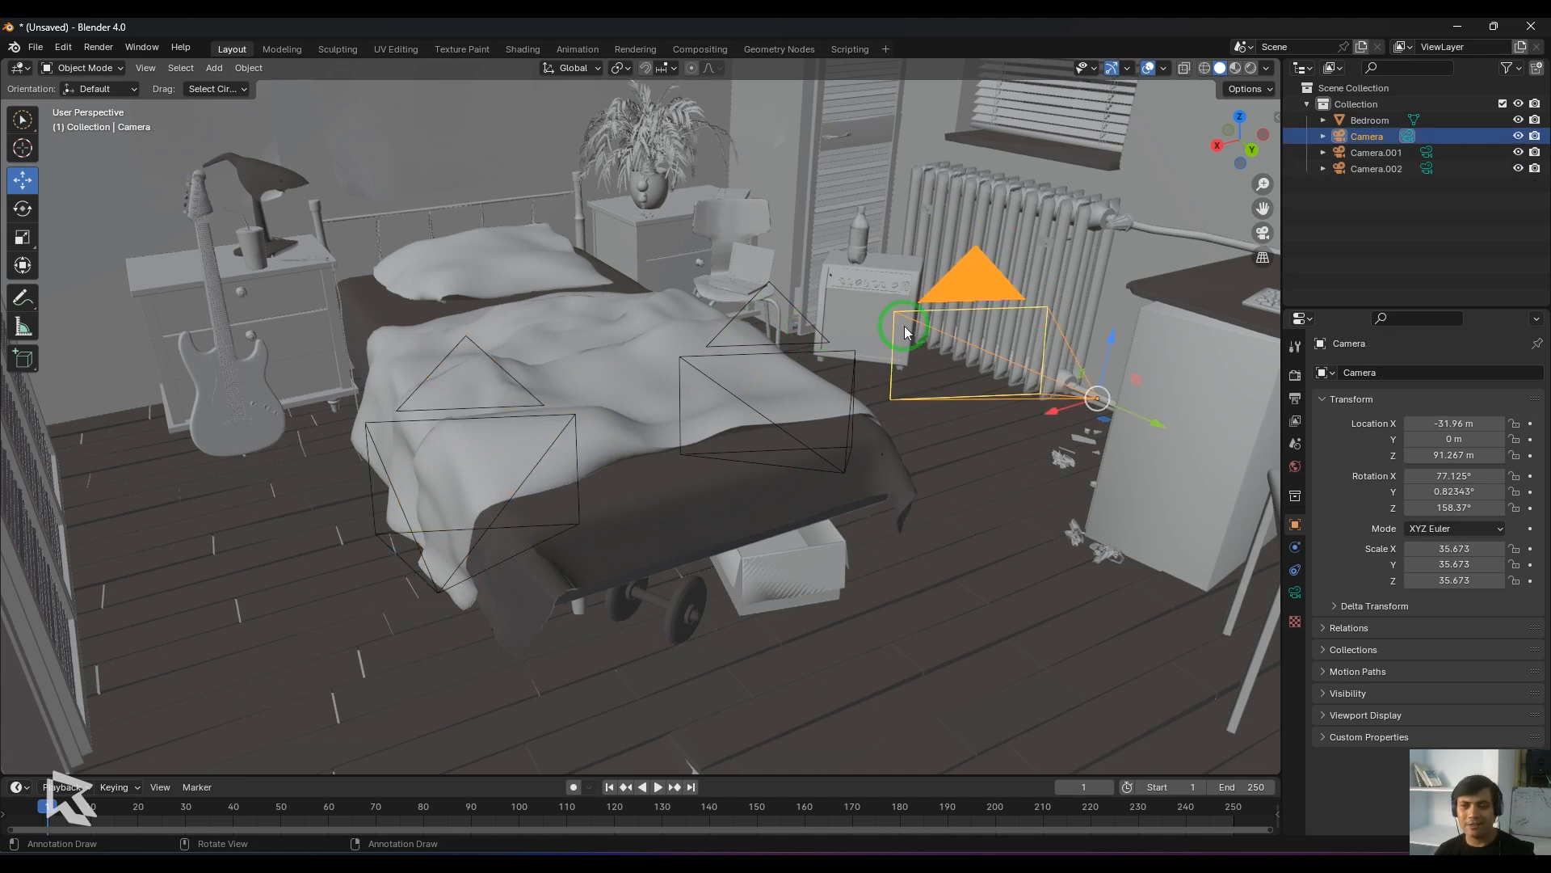
{"action": "left_click", "coordinate": [846, 477]}
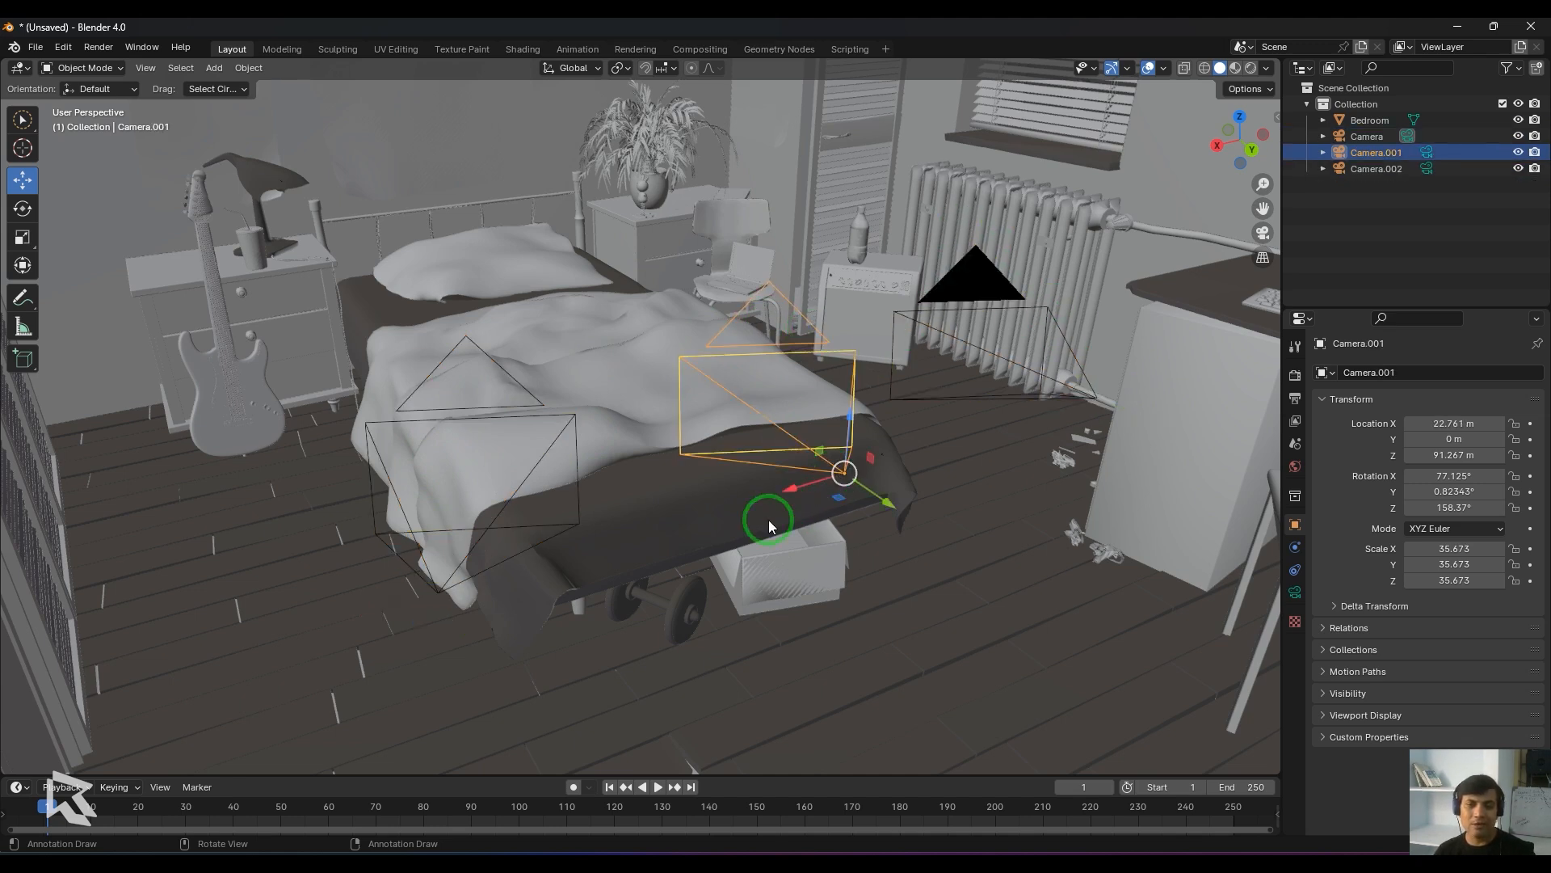
{"action": "left_click", "coordinate": [436, 591]}
{"action": "left_click", "coordinate": [1095, 399]}
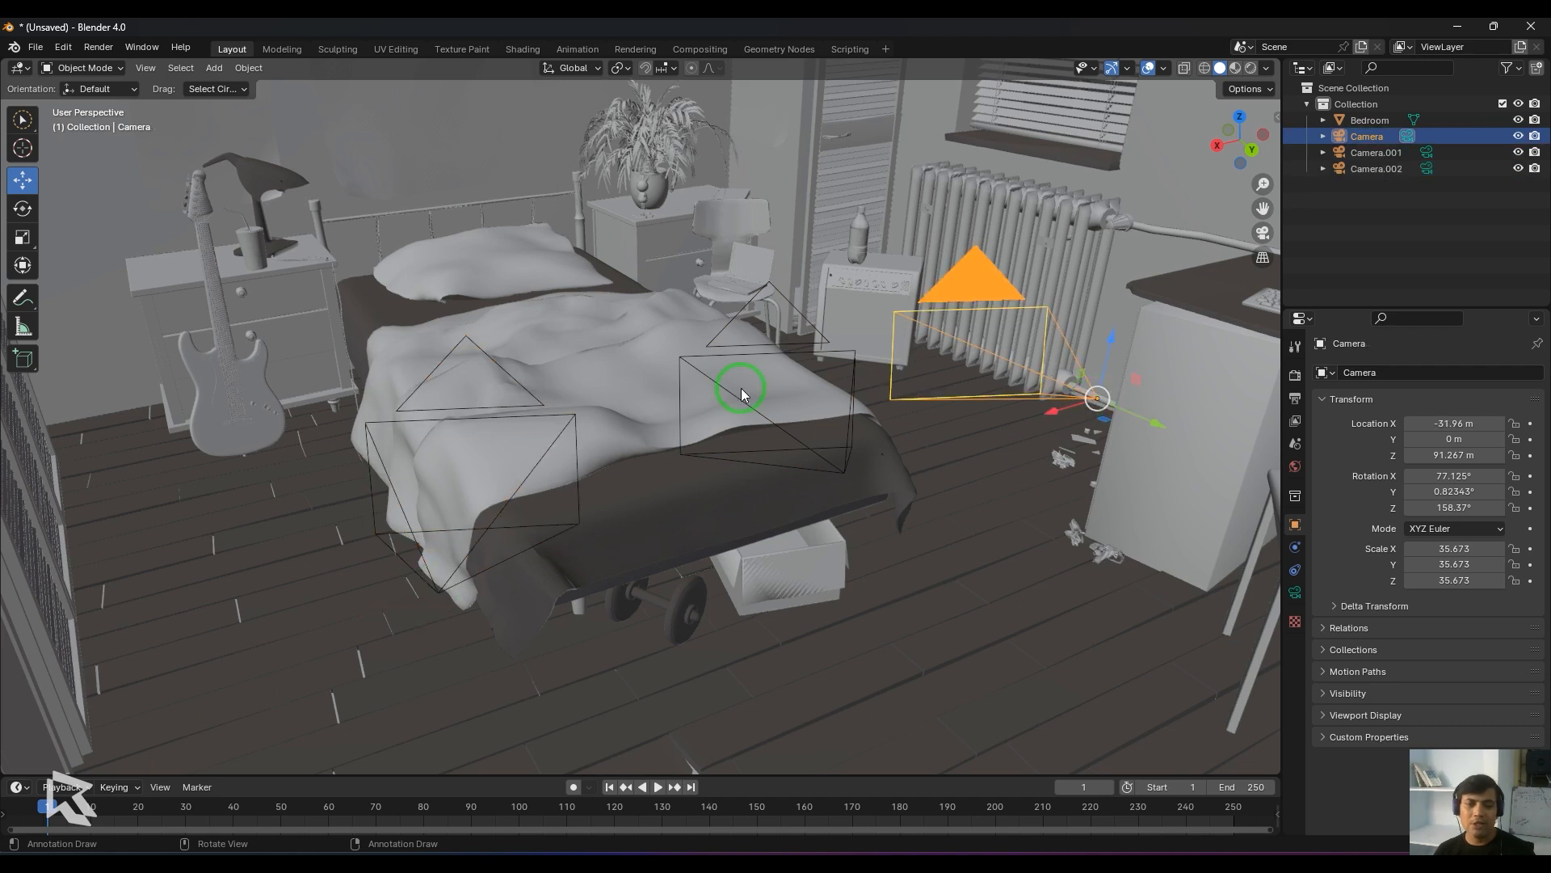
Look through the active camera several times, returning to the user perspective view each time
{"action": "left_click", "coordinate": [146, 68]}
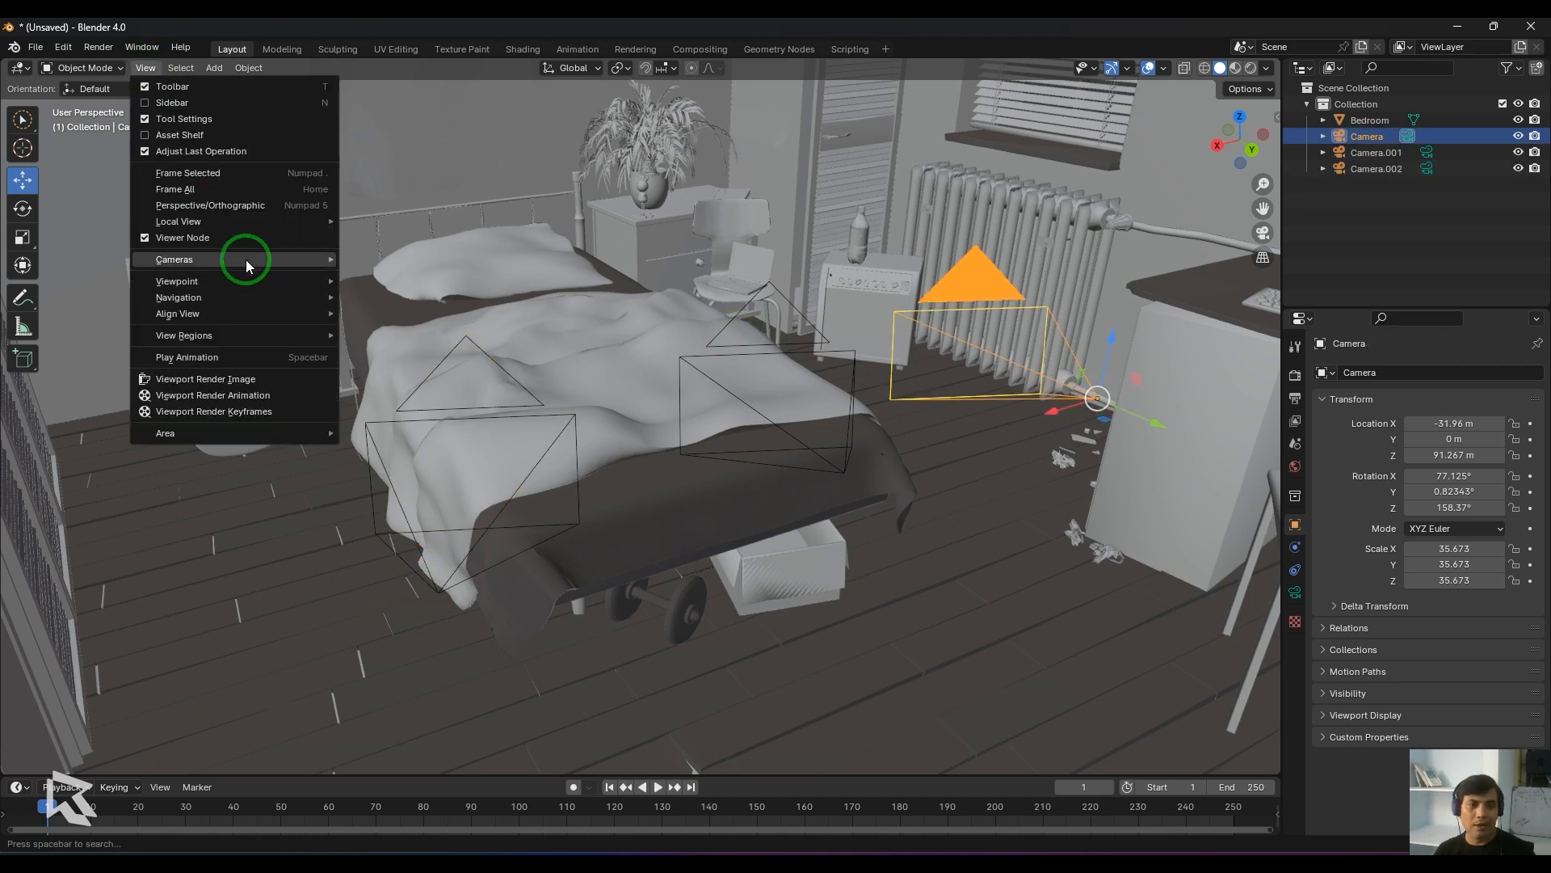
{"action": "mouse_move", "coordinate": [245, 260]}
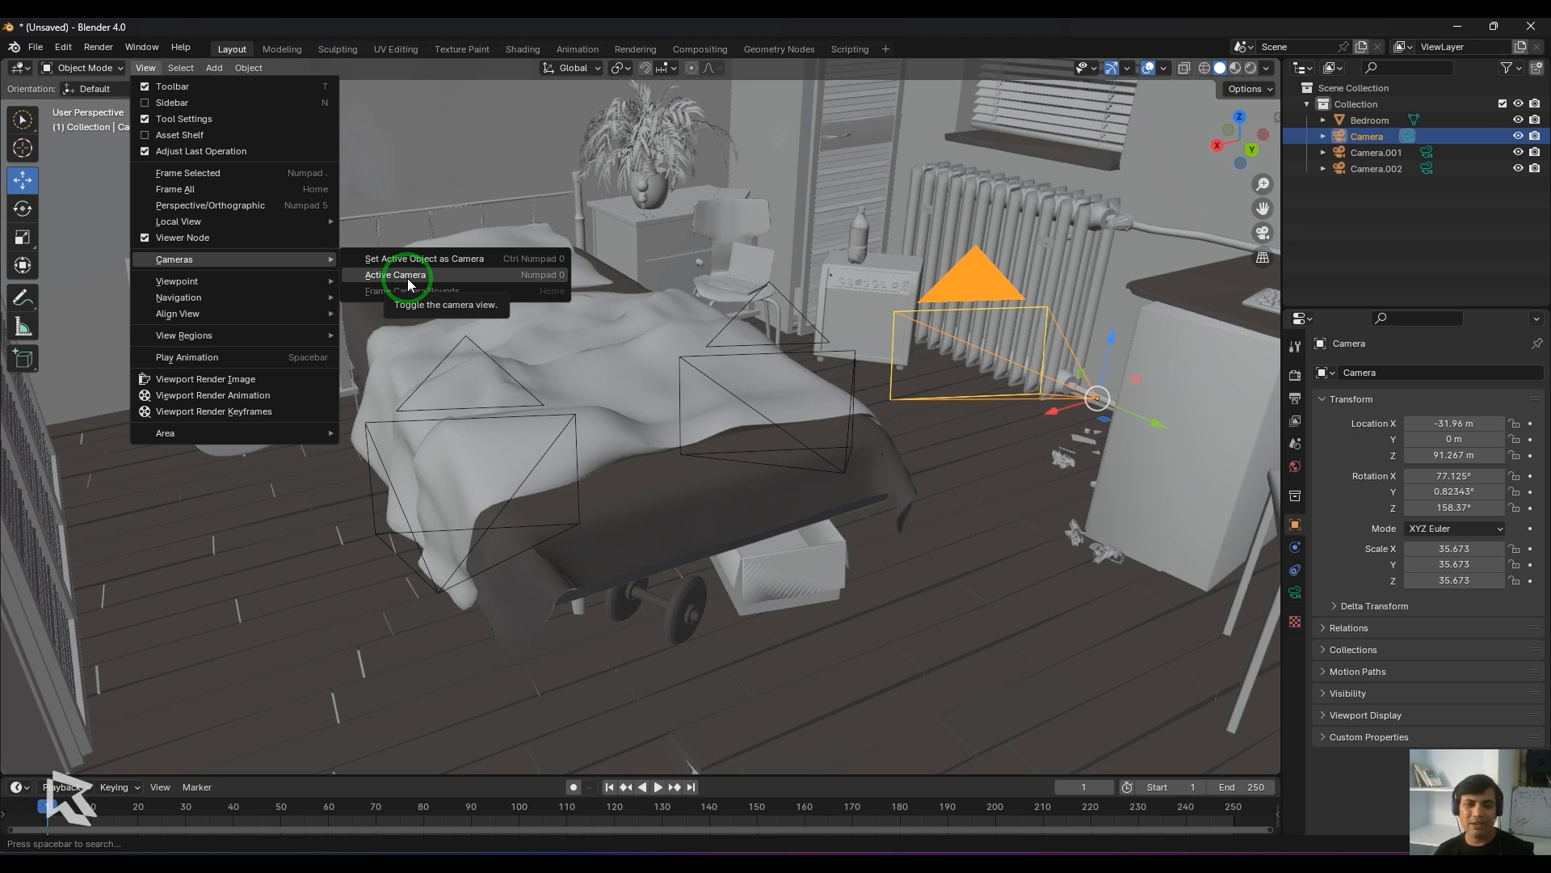
{"action": "left_click", "coordinate": [408, 279]}
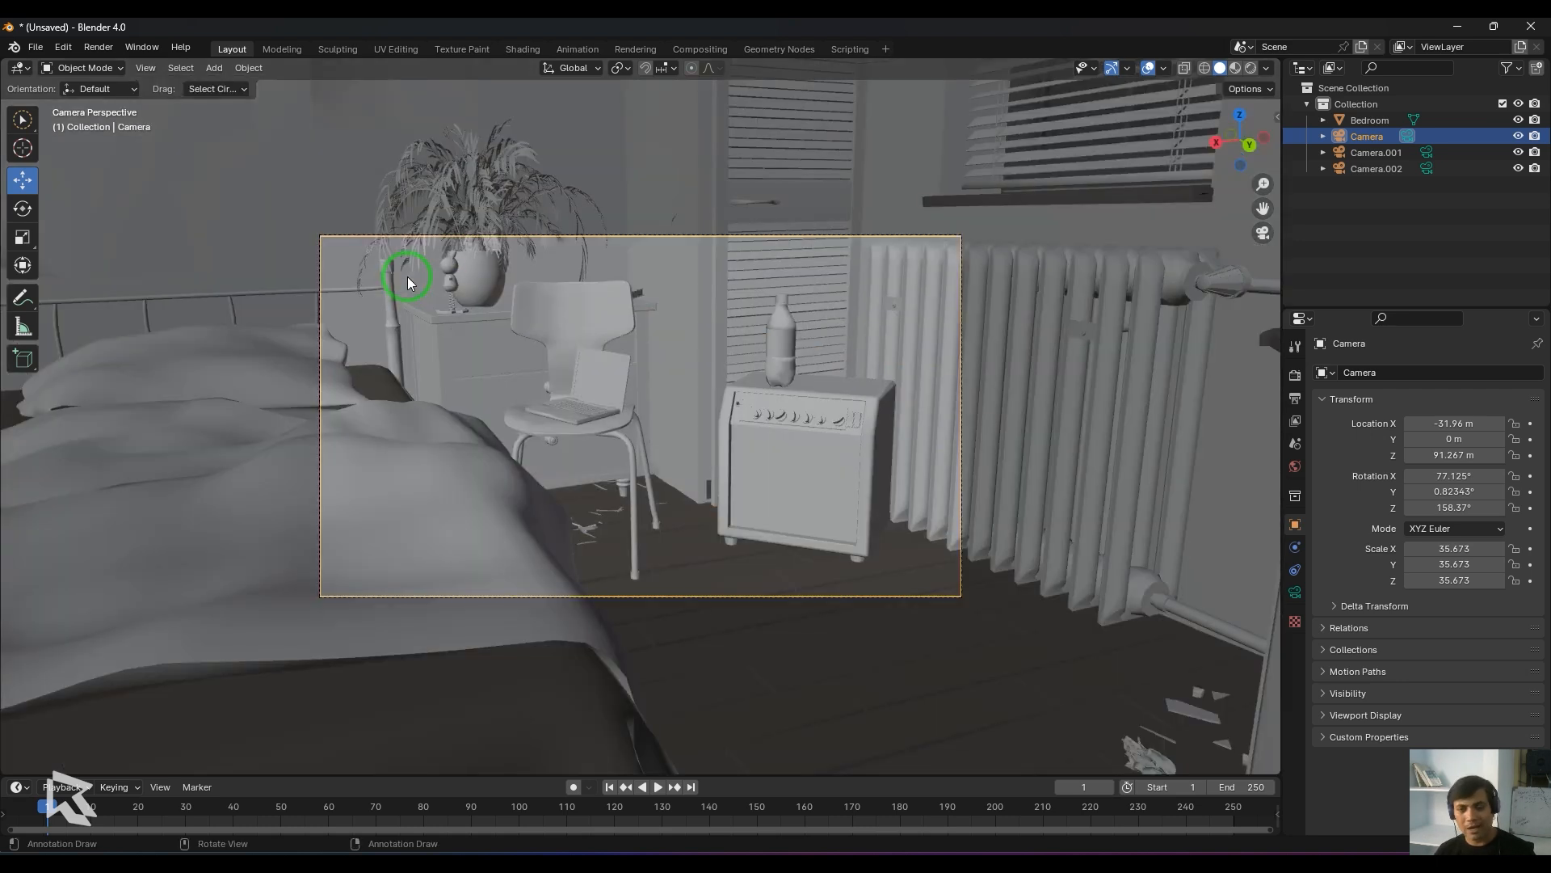
{"action": "key", "text": "KP_0"}
{"action": "key", "text": "KP_0"}
{"action": "key", "text": "KP_0"}
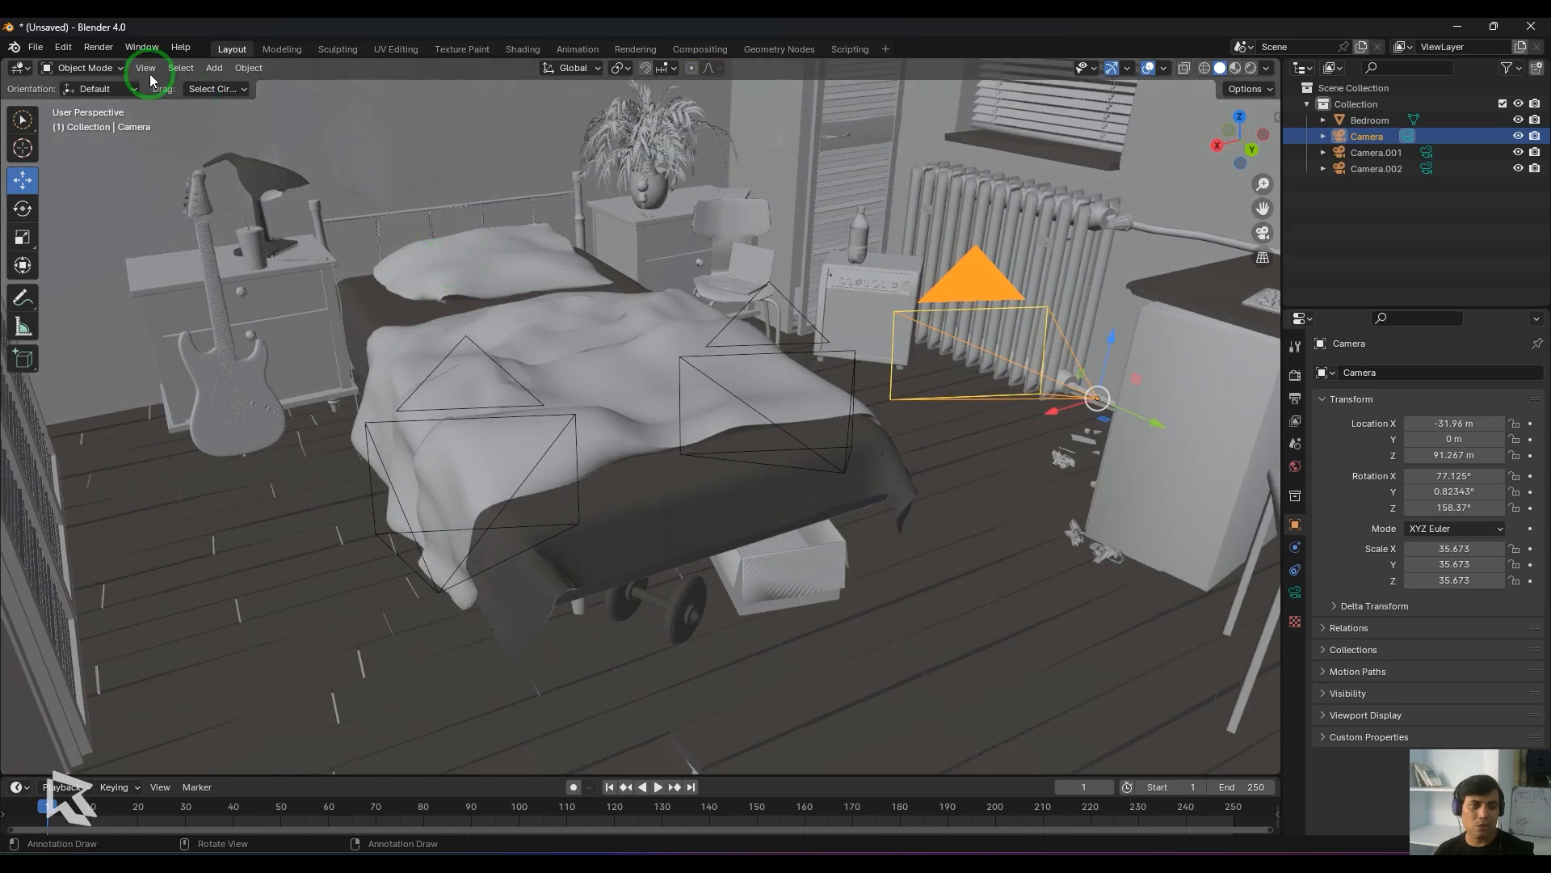
{"action": "left_click", "coordinate": [147, 69]}
{"action": "mouse_move", "coordinate": [215, 259]}
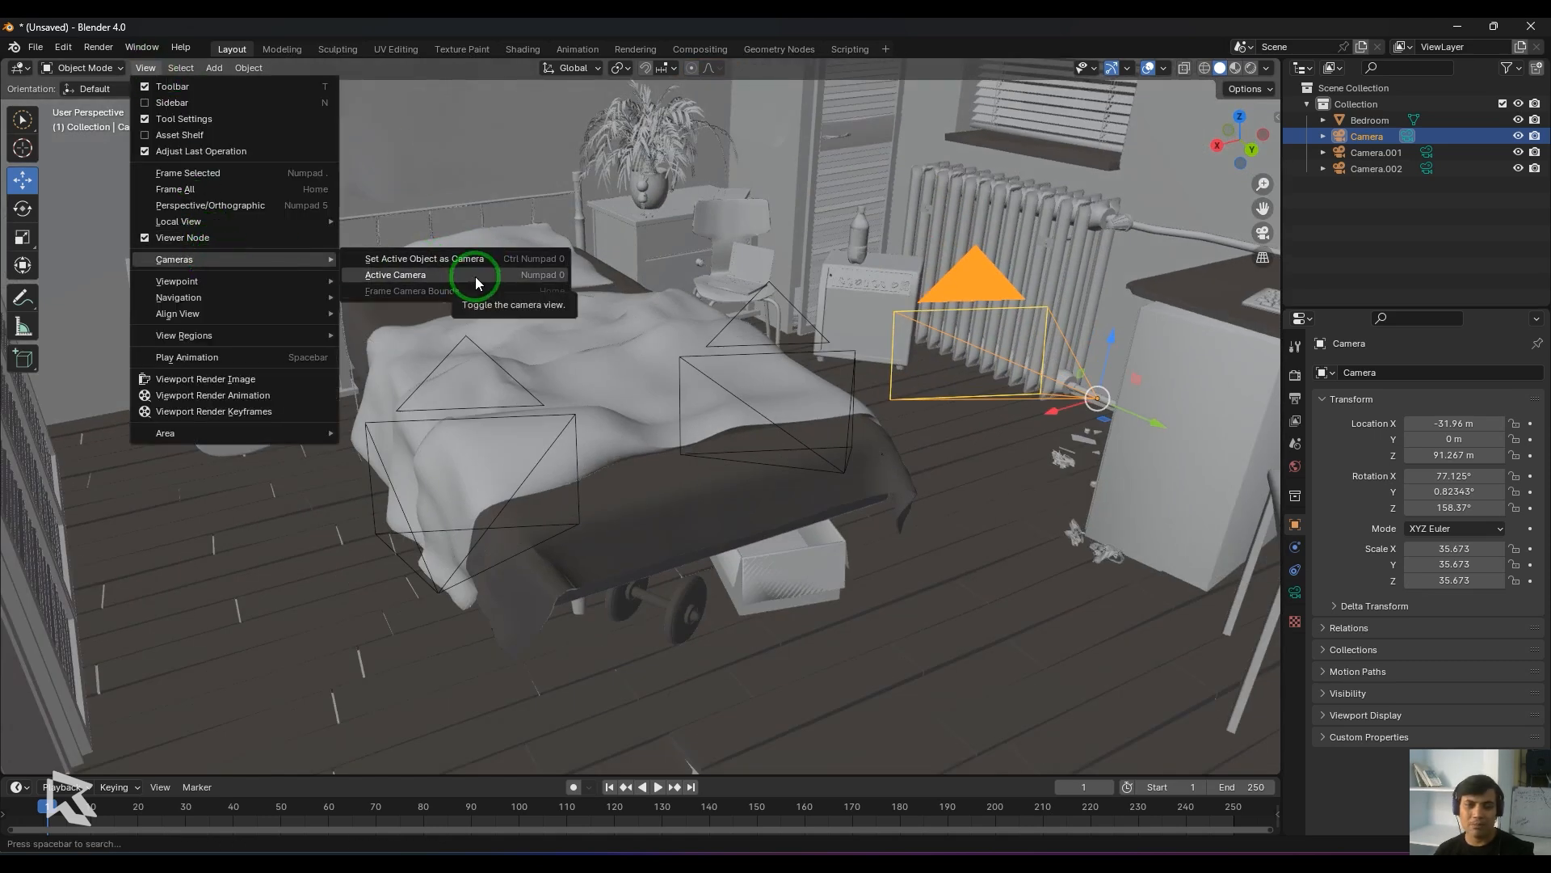
{"action": "left_click", "coordinate": [476, 276]}
{"action": "key", "text": "KP_0"}
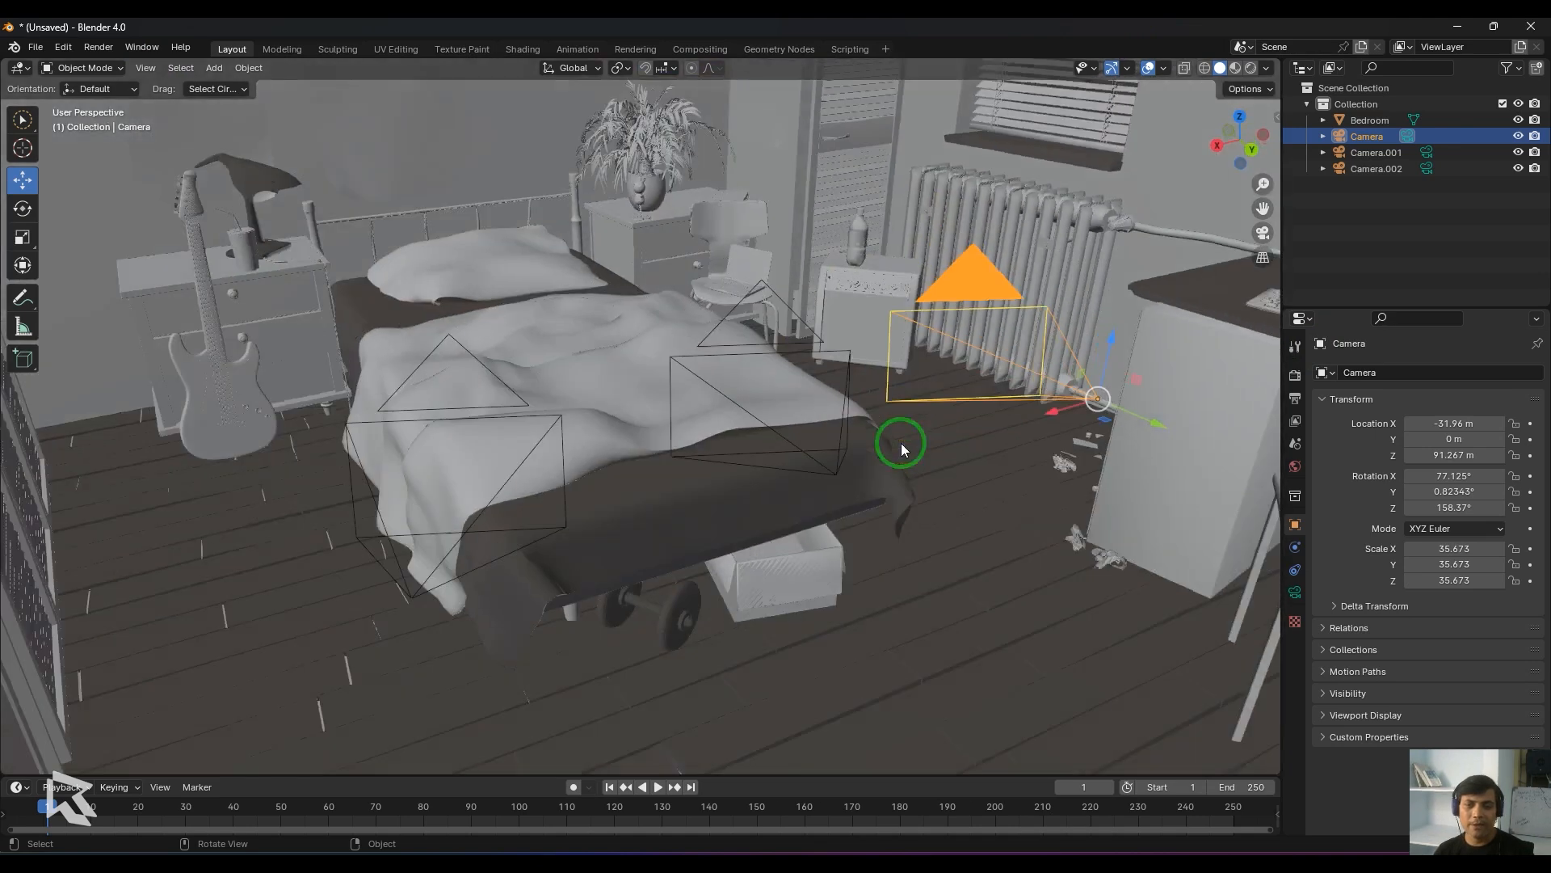
Select the middle camera and toggle between camera view and user perspective to check which camera is used
{"action": "left_click", "coordinate": [847, 471]}
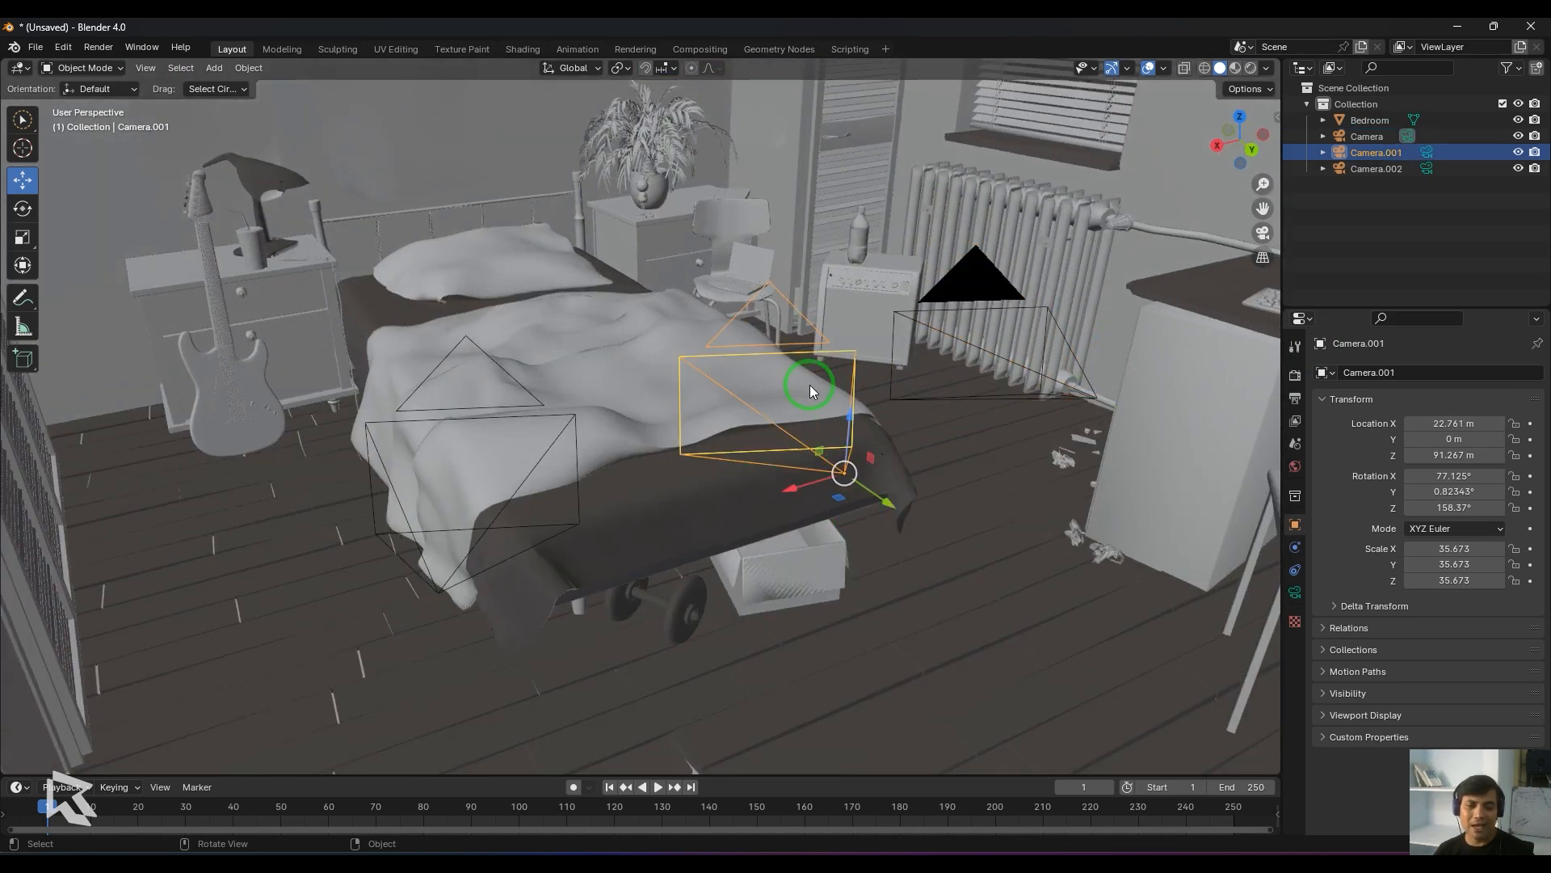
{"action": "key", "text": "ctrl+KP_0"}
{"action": "key", "text": "KP_0"}
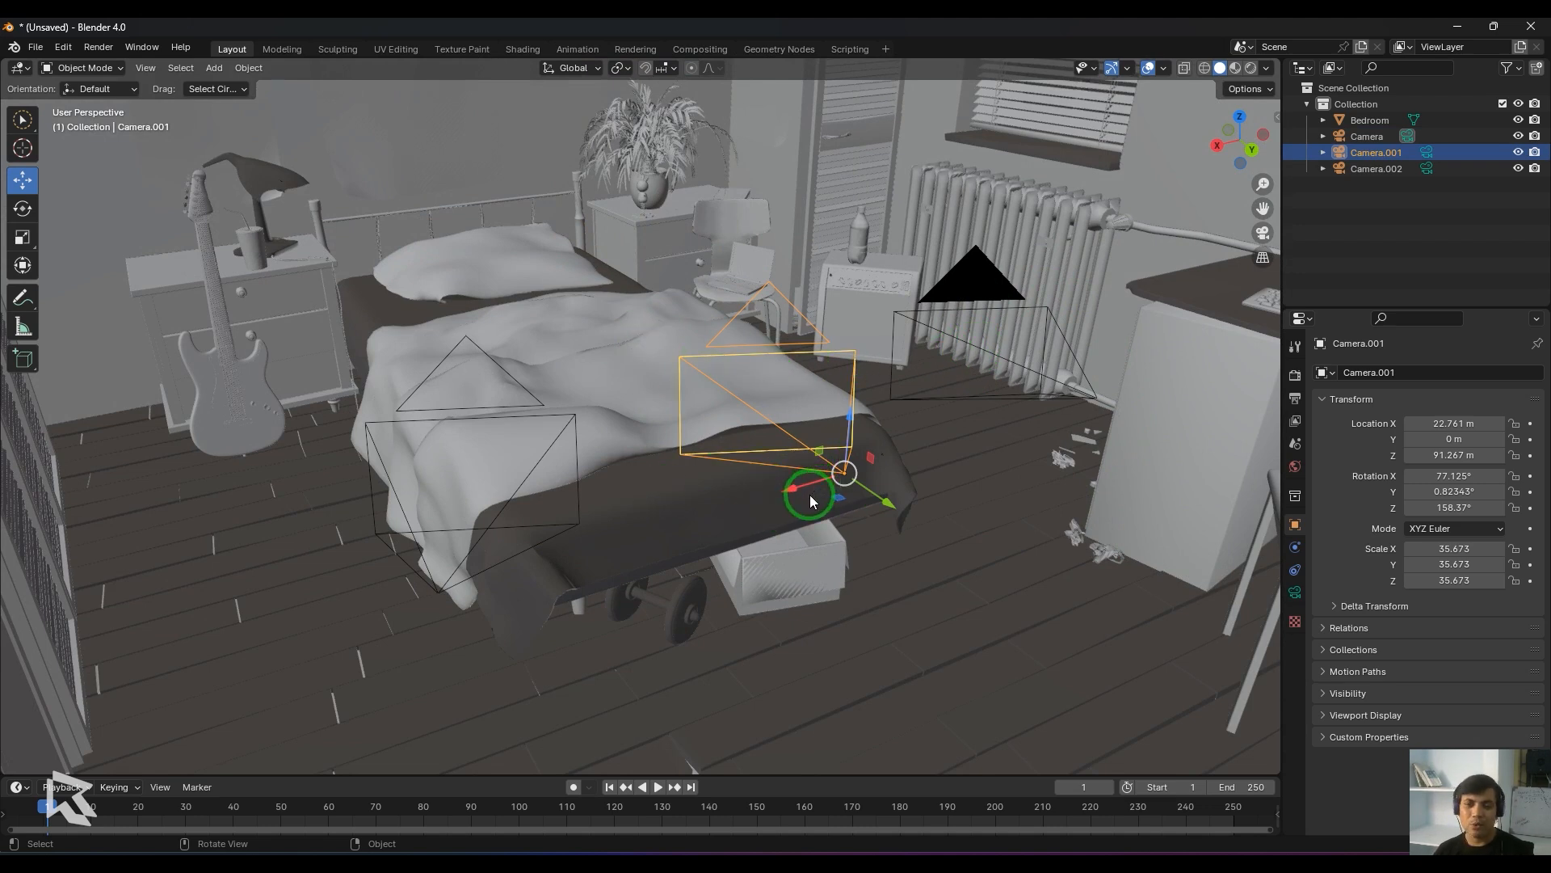
{"action": "key", "text": "KP_0"}
{"action": "key", "text": "KP_0"}
{"action": "key", "text": "KP_0"}
{"action": "key", "text": "KP_0"}
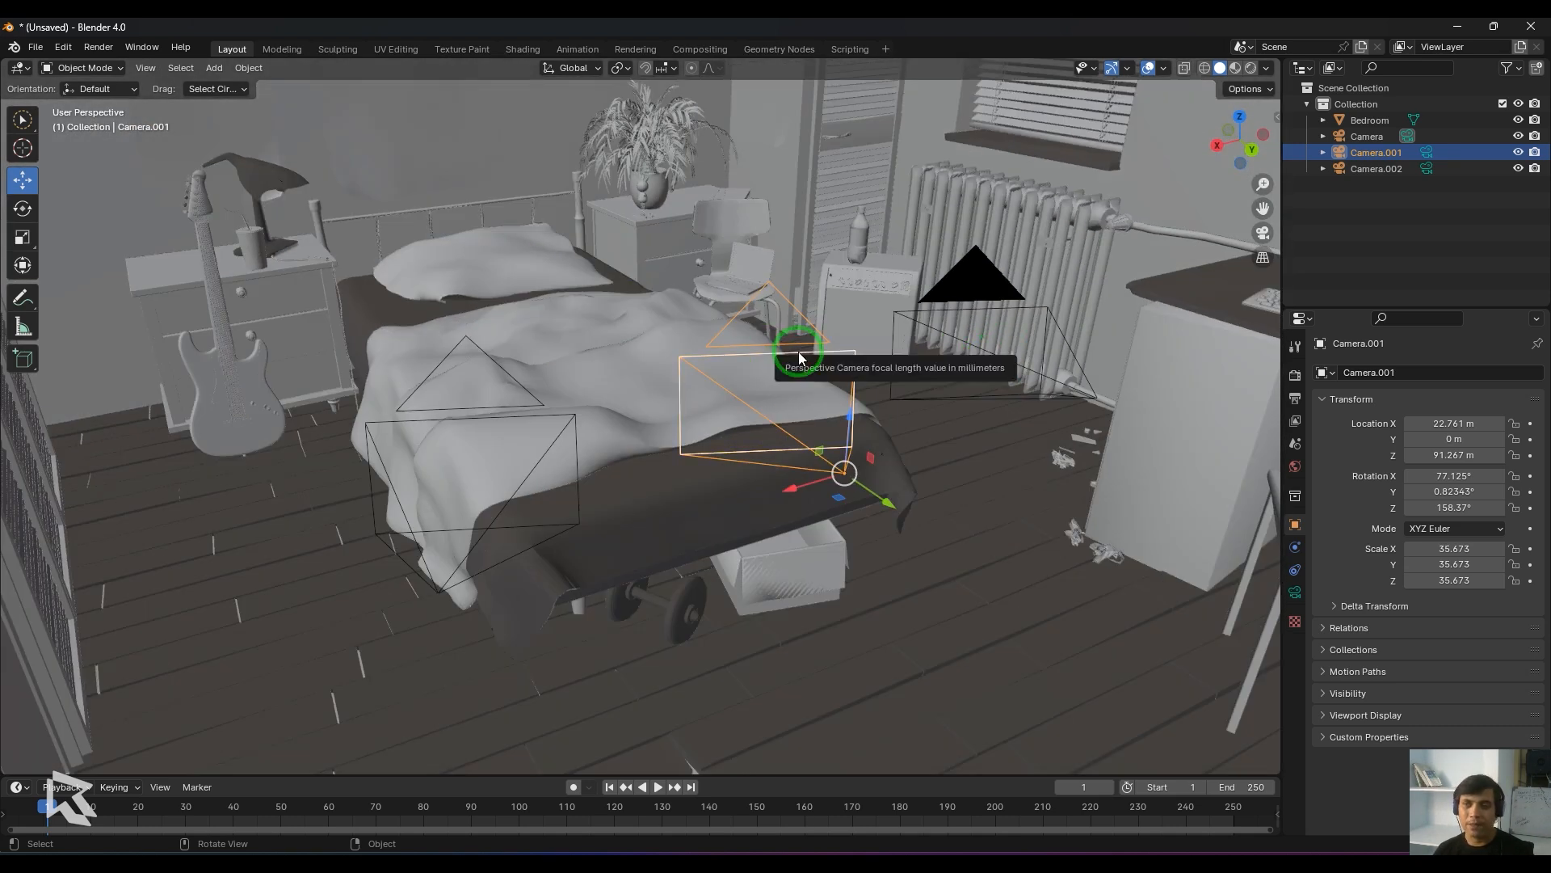
Make the middle camera, Camera.001, the scene's active camera and look through it
{"action": "left_click", "coordinate": [1323, 152]}
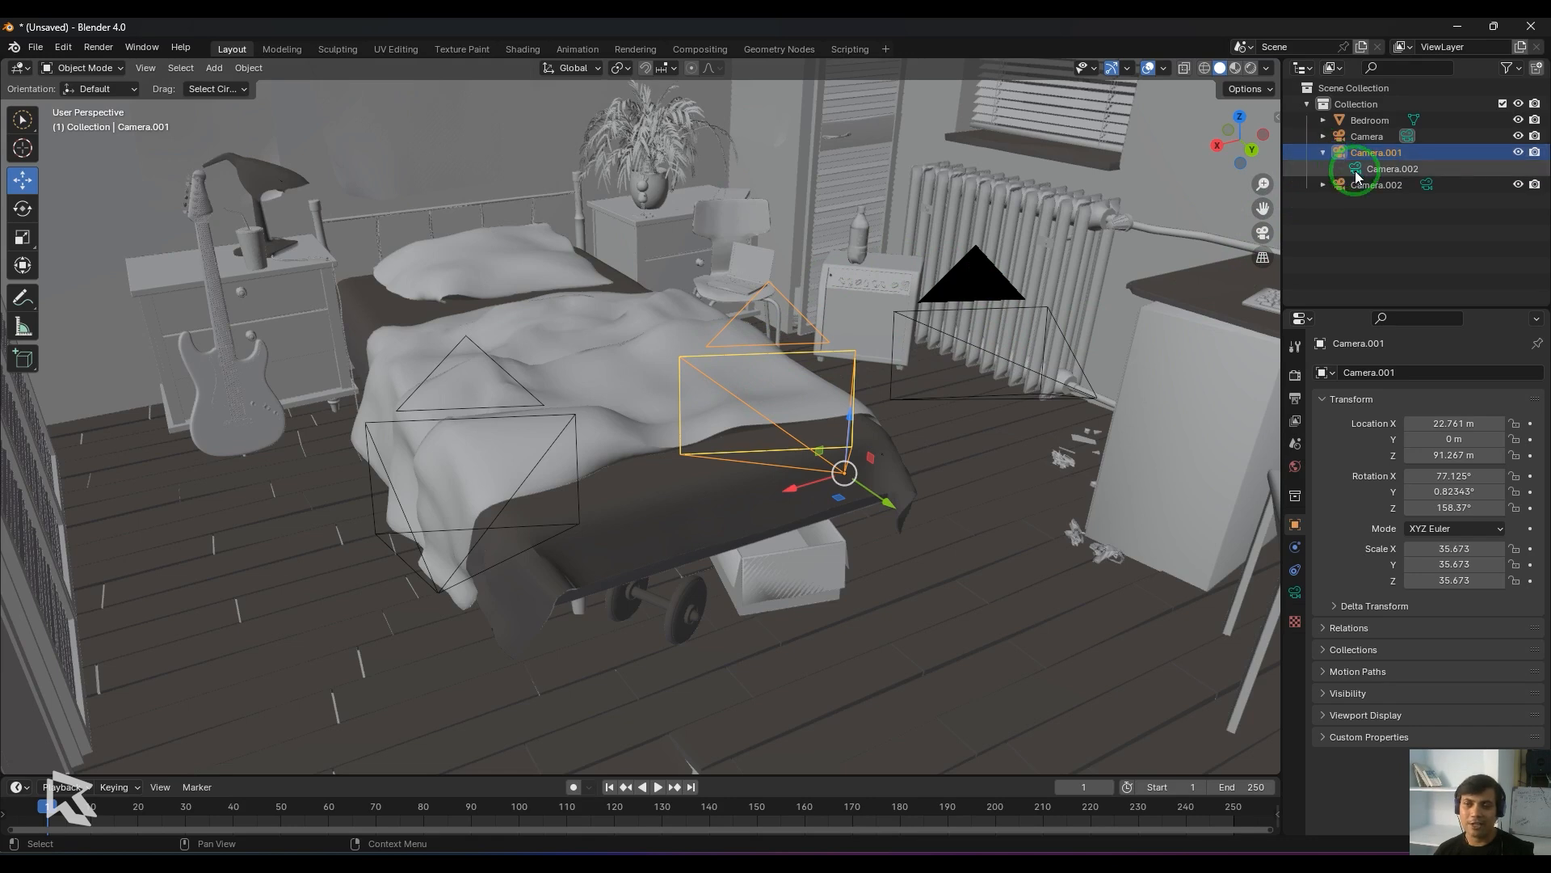
{"action": "left_click", "coordinate": [1357, 172]}
{"action": "key", "text": "KP_0"}
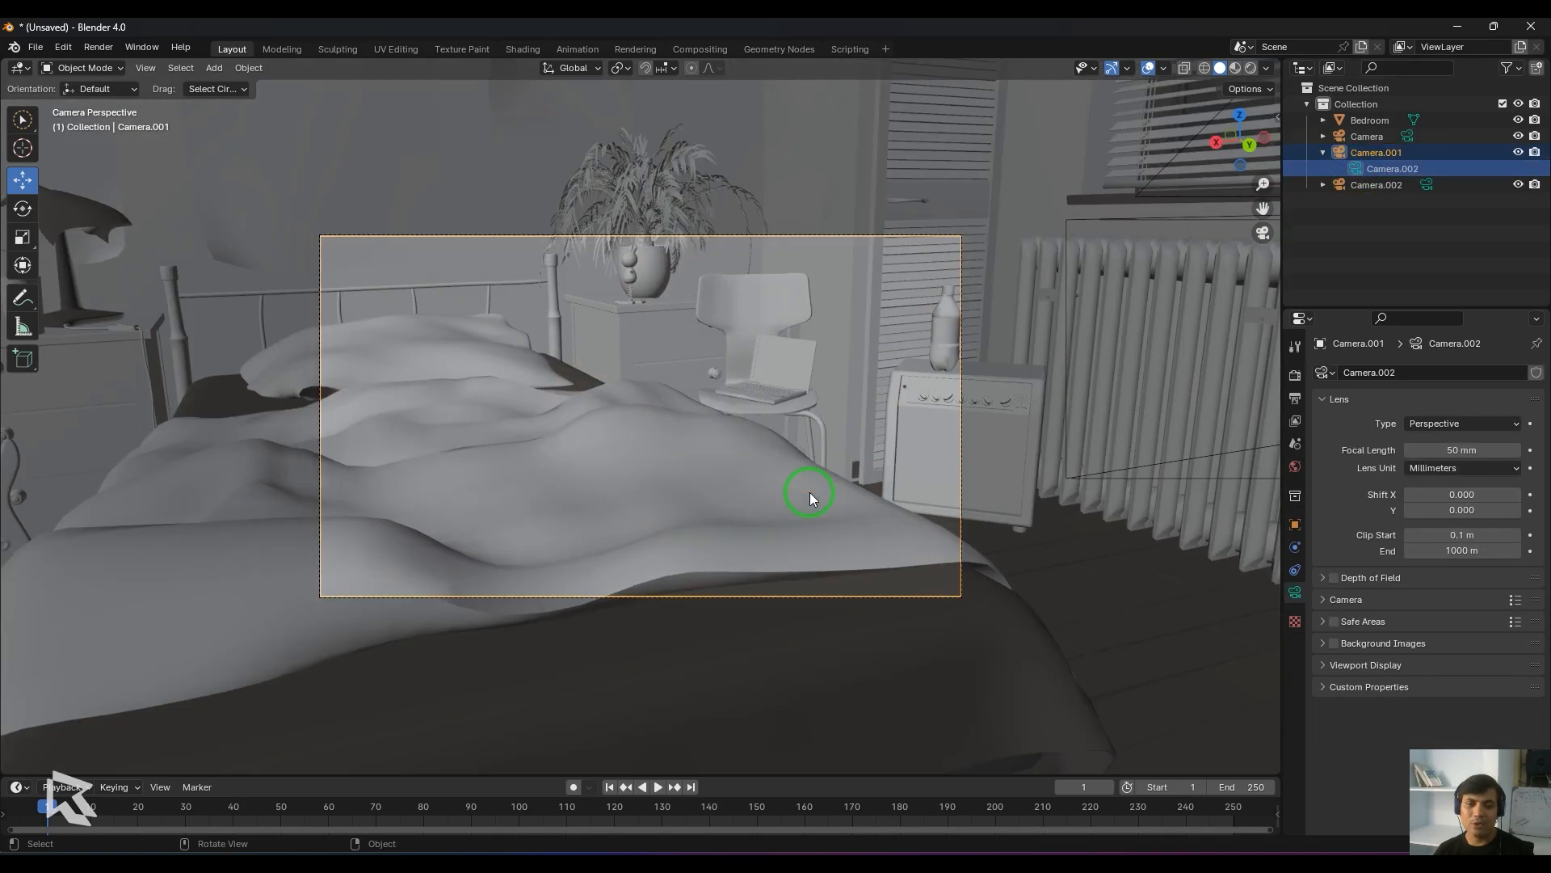
Leave the camera view, make Camera.002 at the bed's near corner the scene's active camera, and look through it briefly
{"action": "key", "text": "KP_0"}
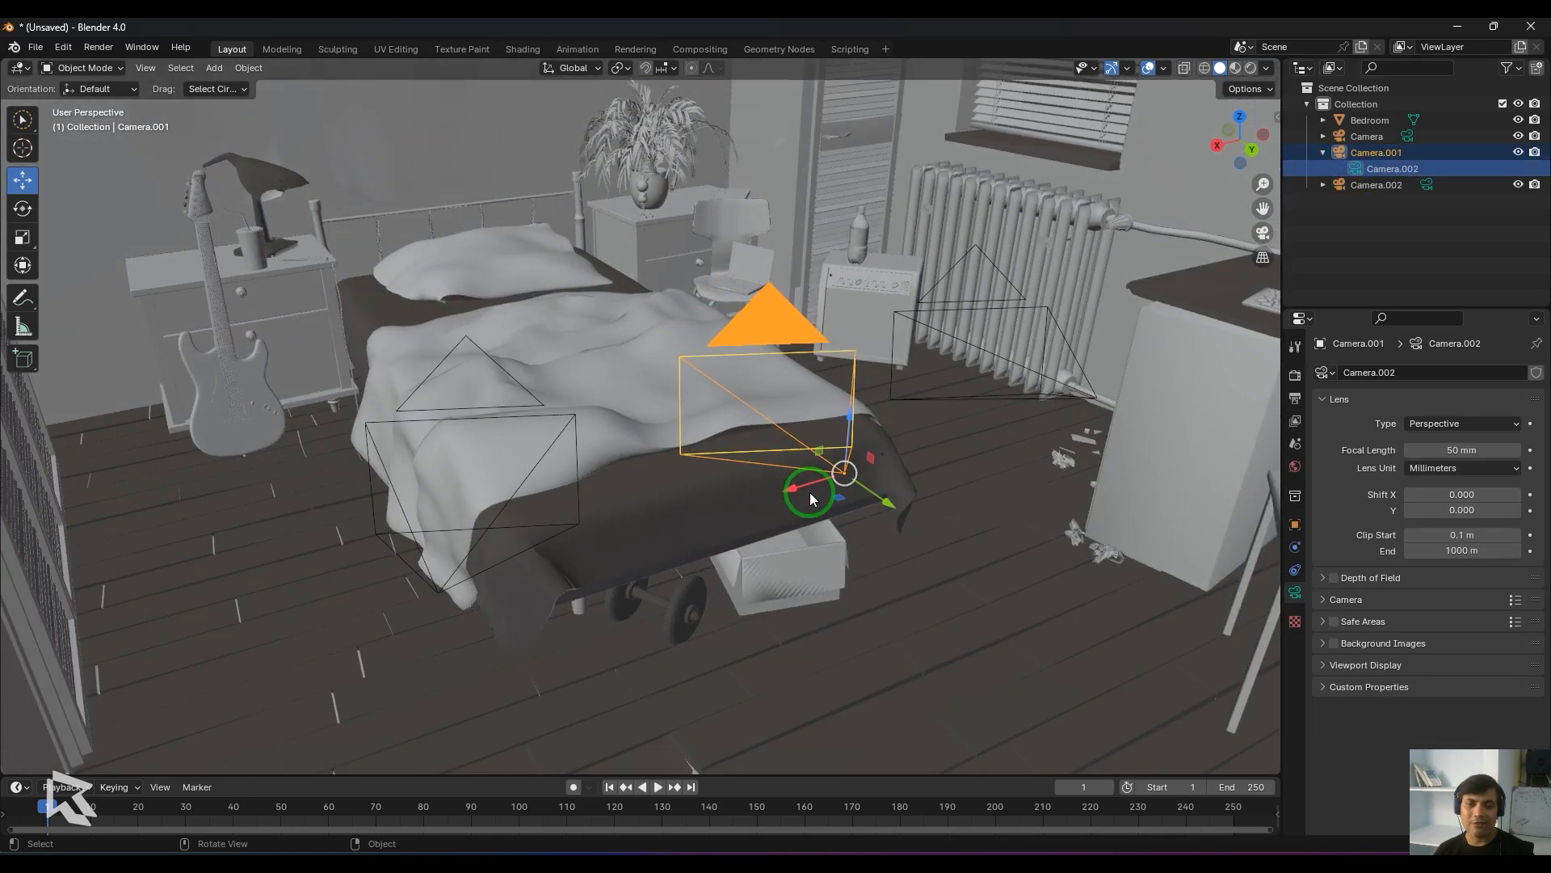
{"action": "left_click", "coordinate": [430, 614]}
{"action": "left_click", "coordinate": [1325, 185]}
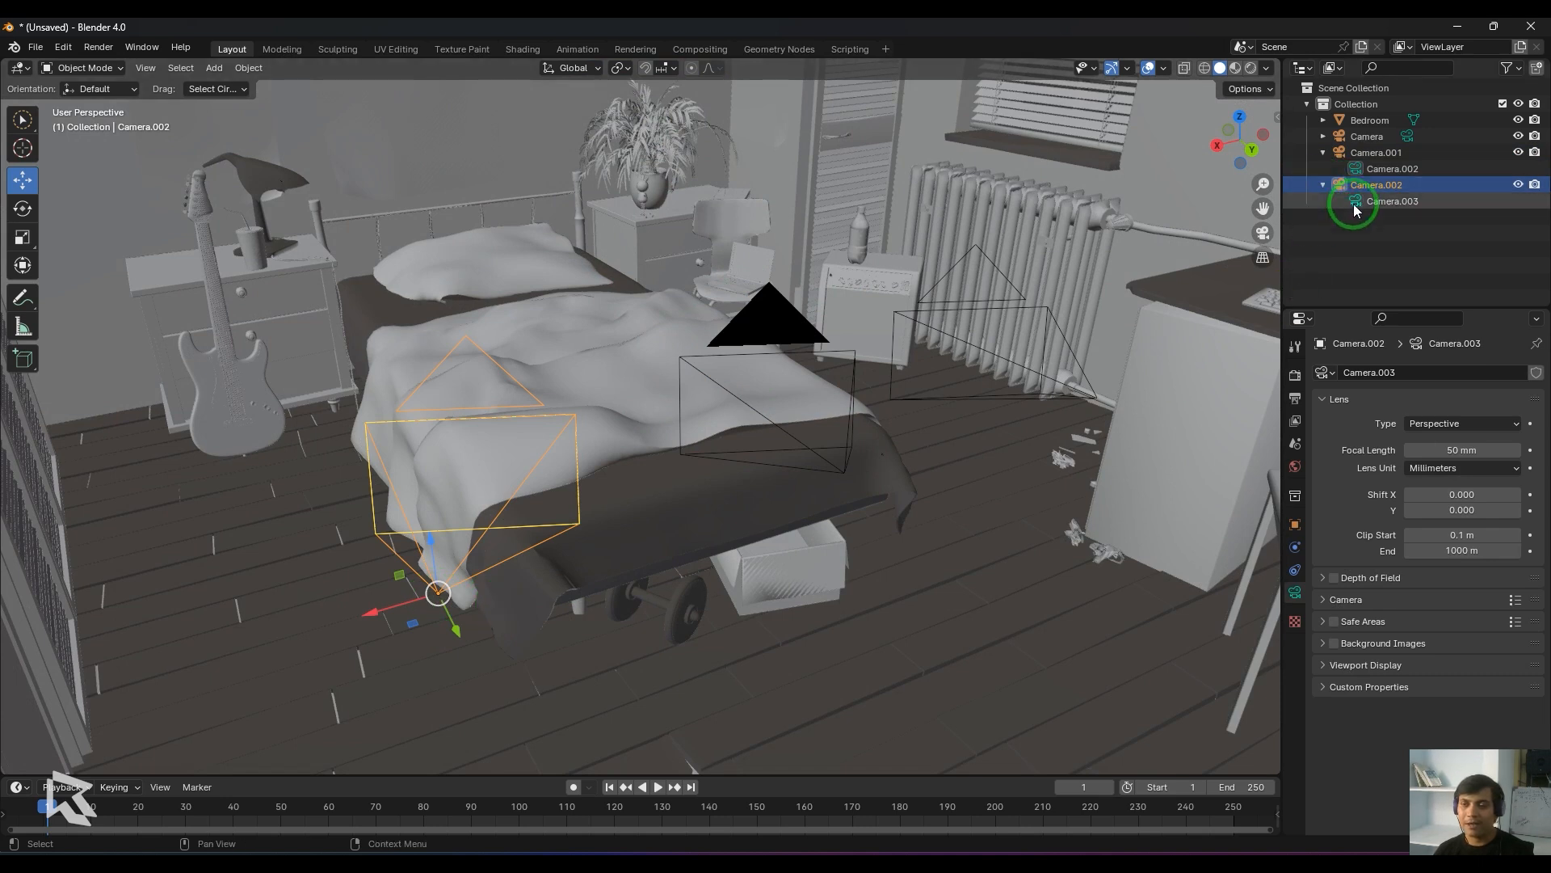
{"action": "left_click", "coordinate": [1355, 204]}
{"action": "key", "text": "KP_0"}
{"action": "key", "text": "KP_0"}
{"action": "middle_click_drag", "start_coordinate": [565, 531], "coordinate": [566, 535]}
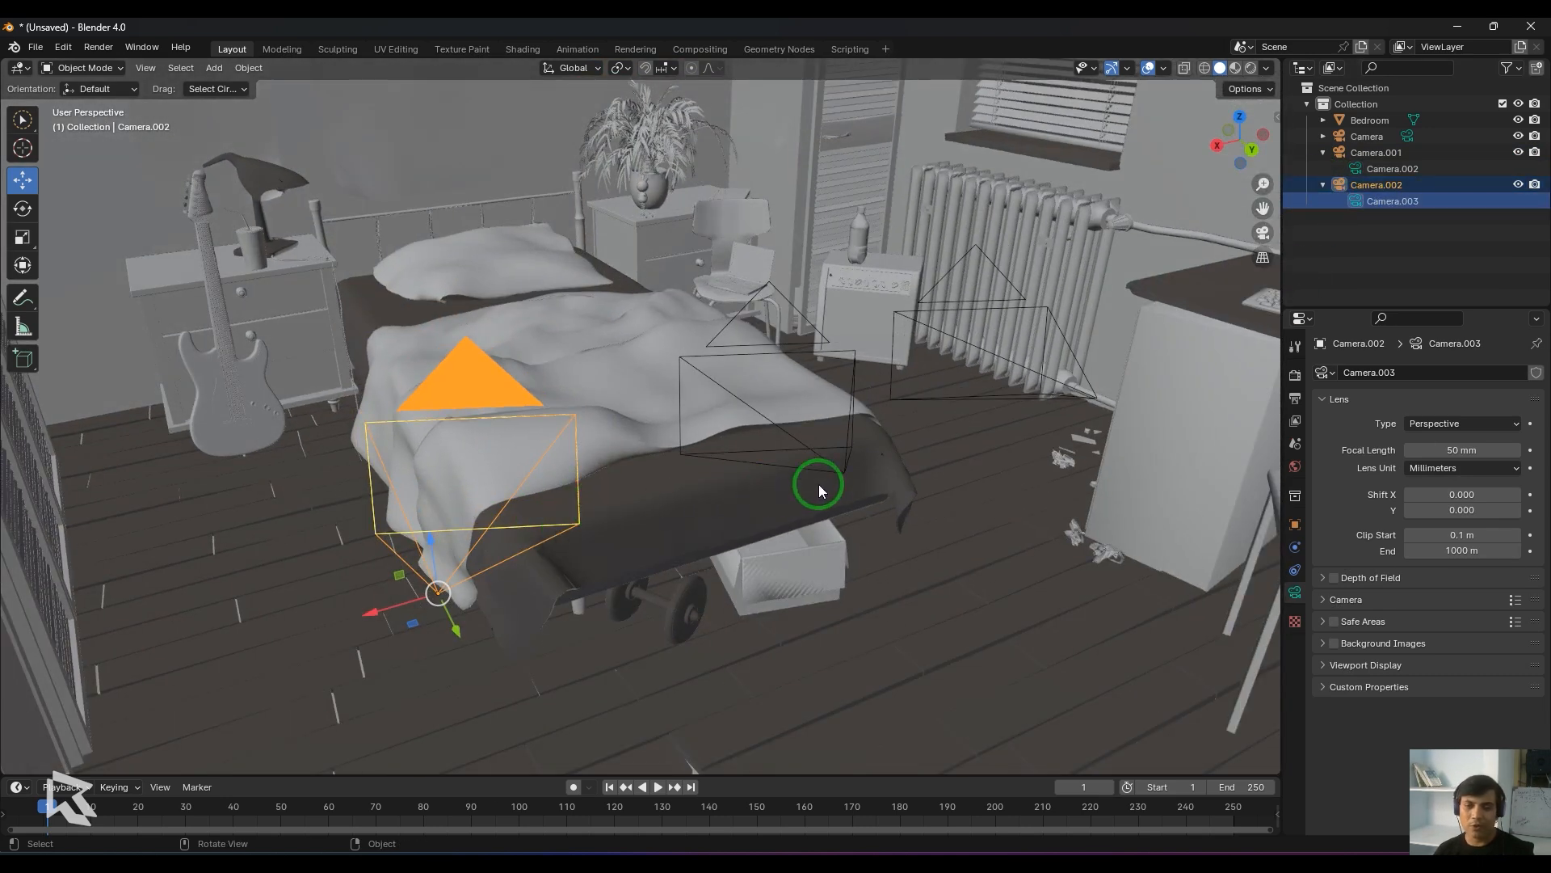
Make the middle camera, Camera.001, active through its camera data, look through it, and return to user perspective
{"action": "left_click", "coordinate": [837, 472]}
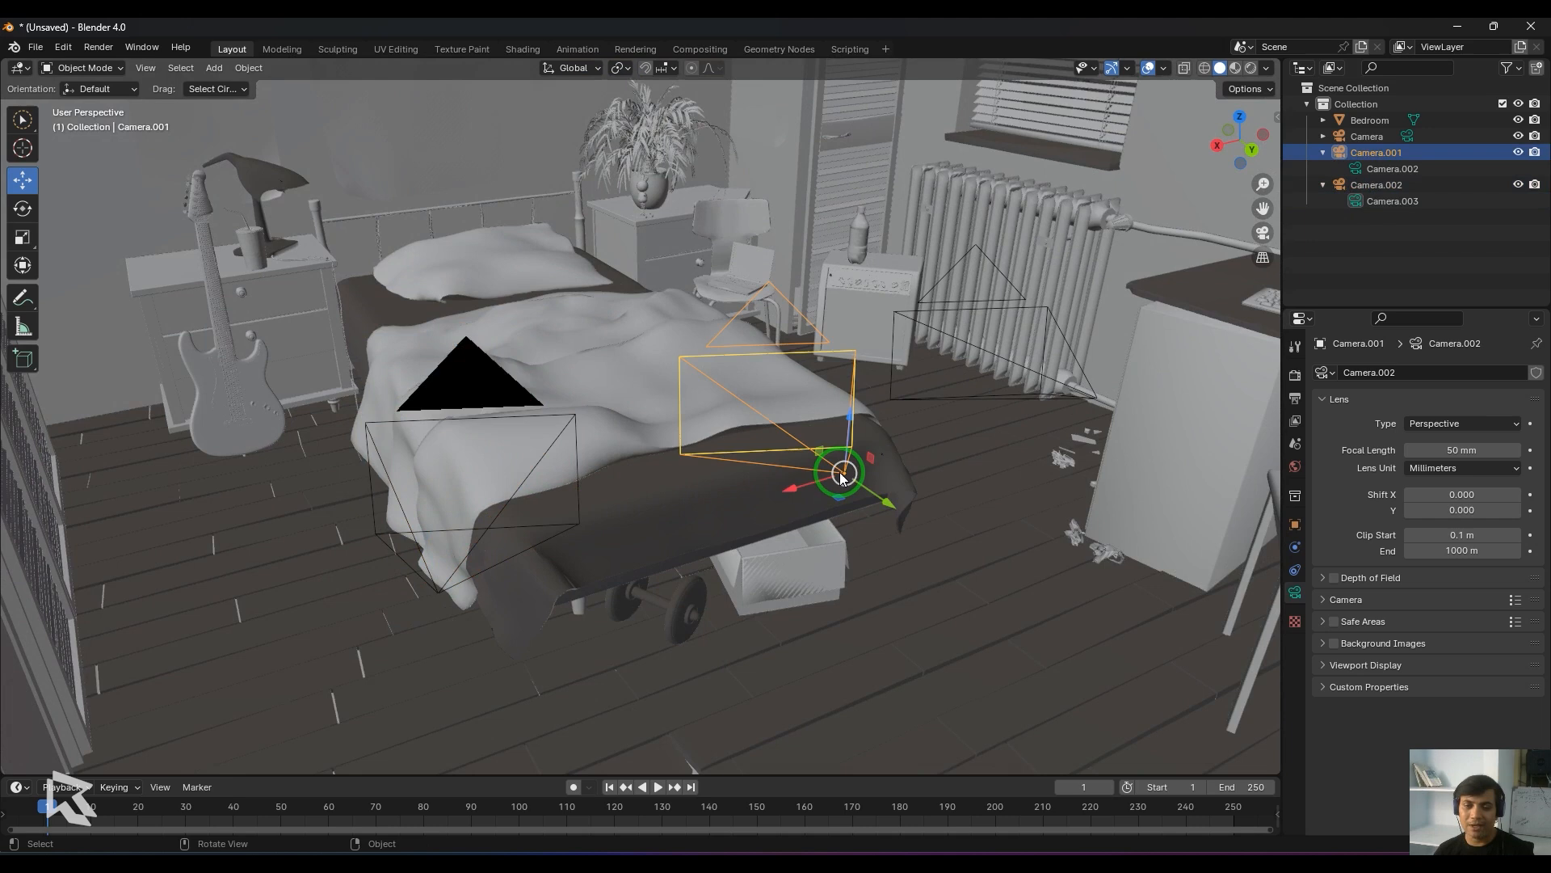
{"action": "left_click", "coordinate": [1355, 169]}
{"action": "key", "text": "KP_0"}
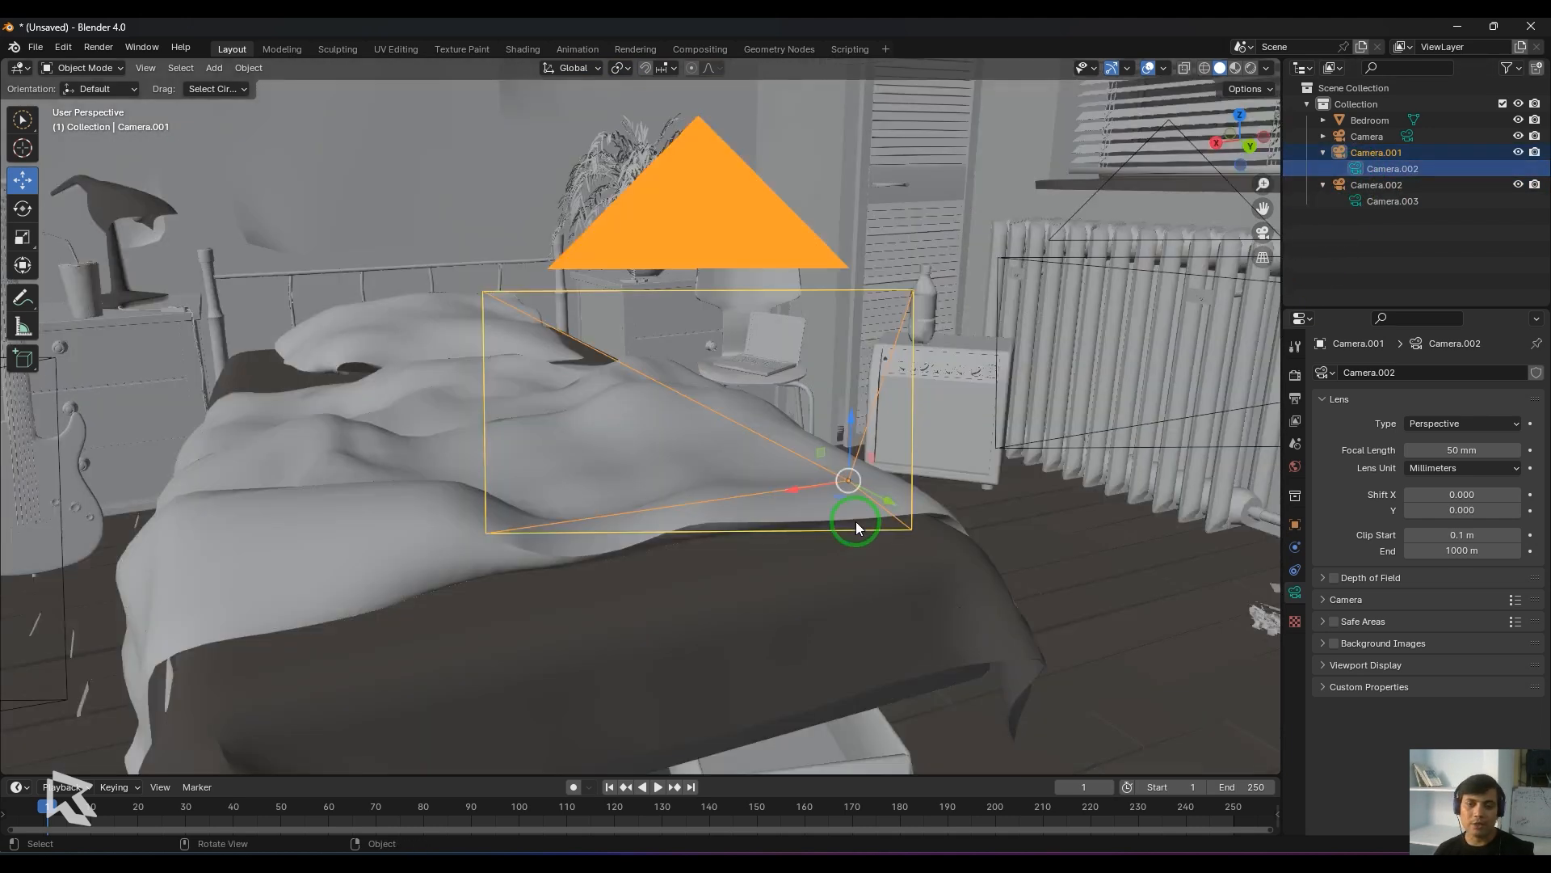
{"action": "scroll", "coordinate": [855, 521], "scroll_direction": "down", "scroll_amount": 6}
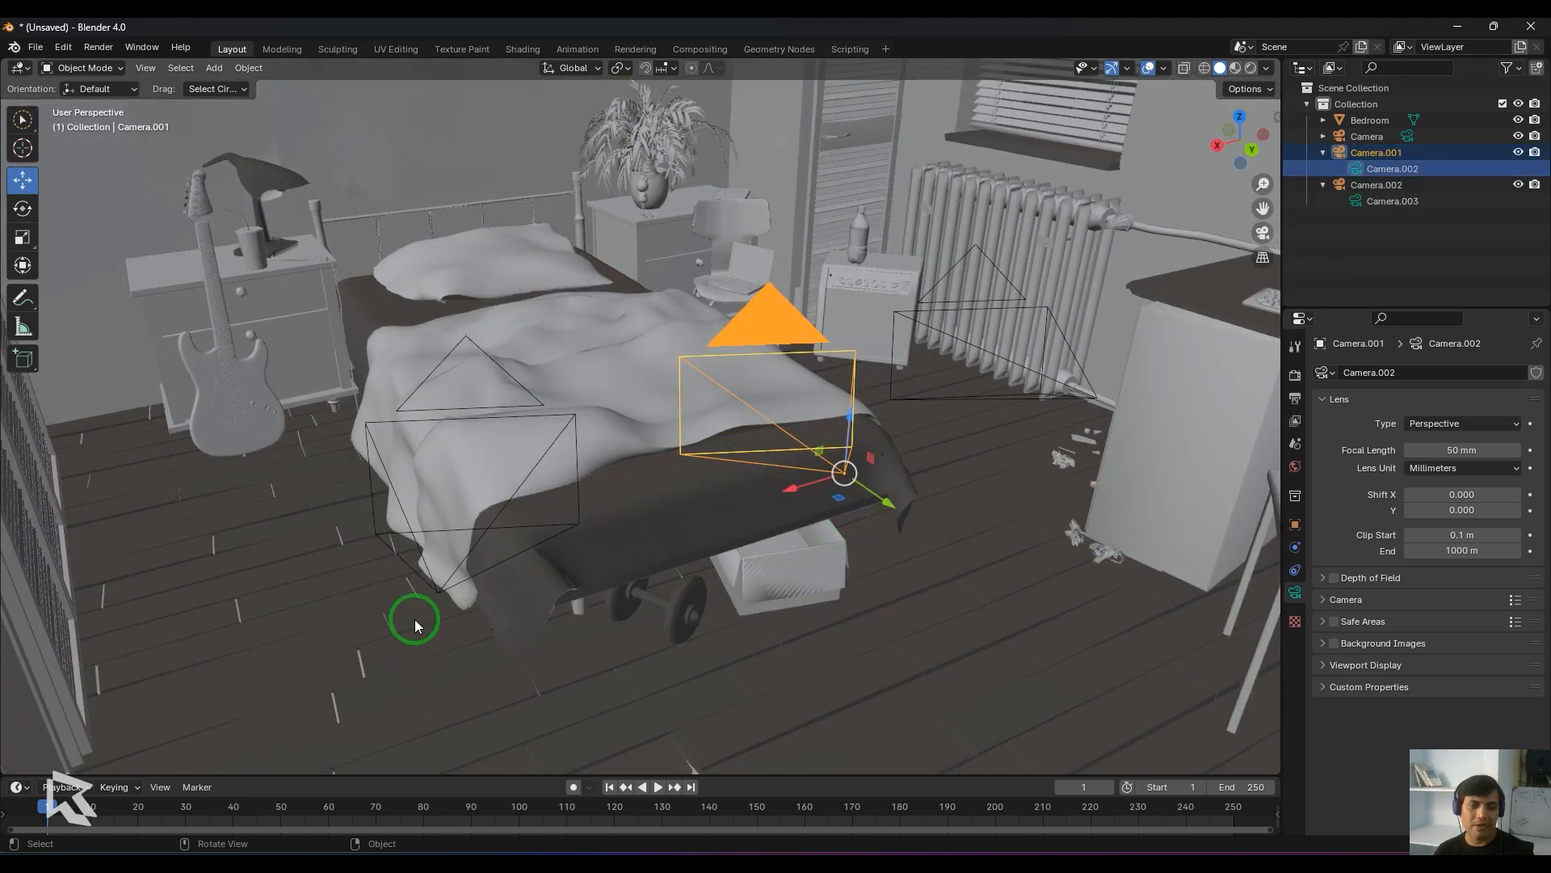
Select Camera.002 and set it as the active camera with Set Active Object as Camera
{"action": "left_click", "coordinate": [434, 592]}
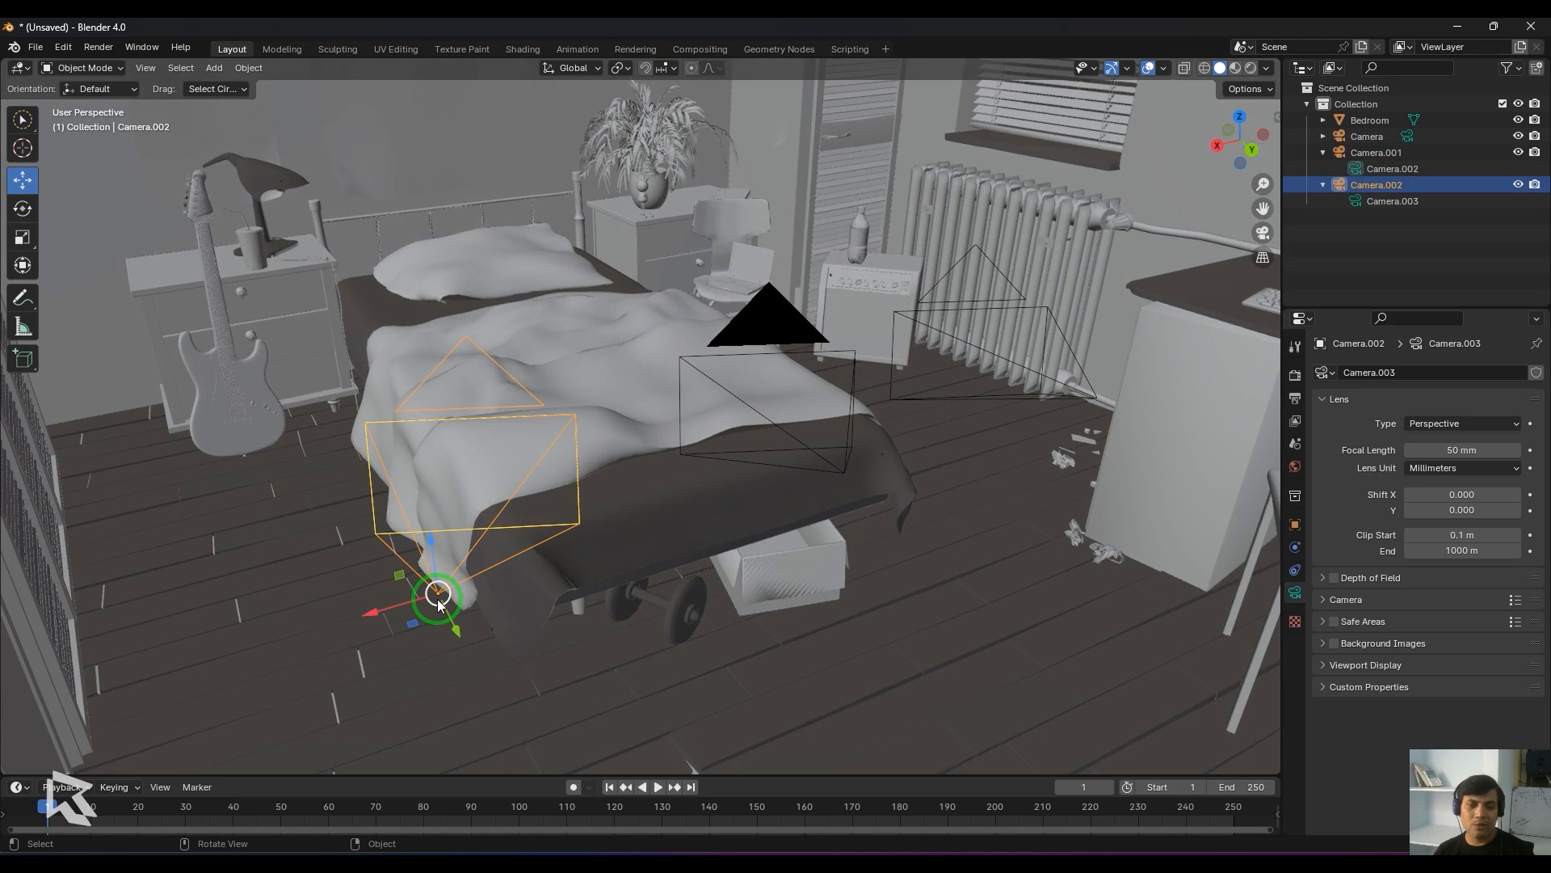
{"action": "left_click", "coordinate": [149, 70]}
{"action": "mouse_move", "coordinate": [241, 259]}
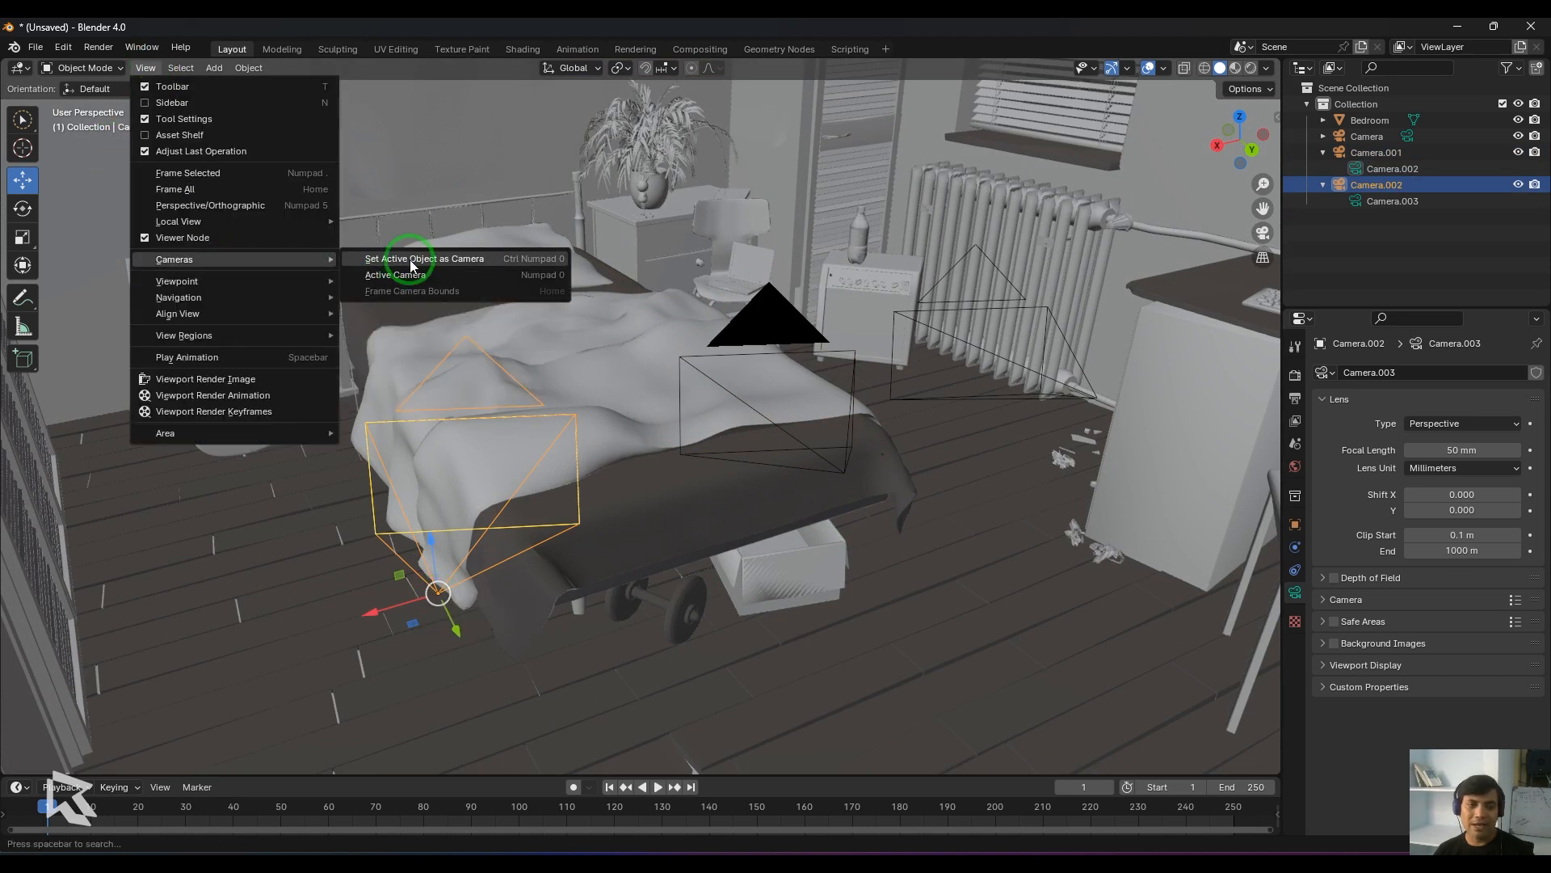
{"action": "left_click", "coordinate": [486, 257]}
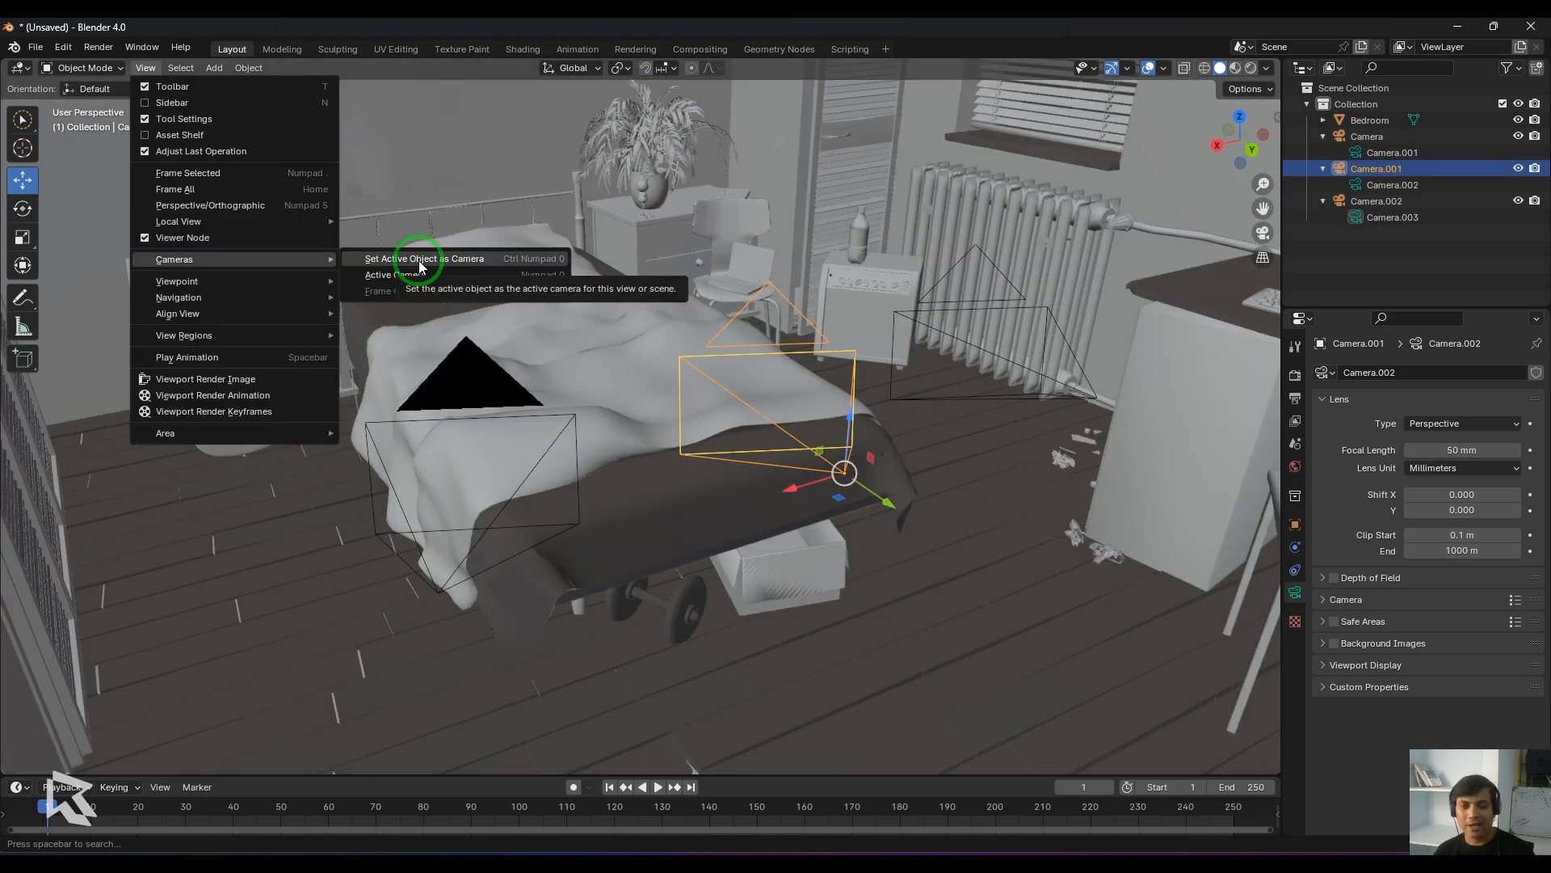
Set the selected Camera.001 as the active camera with Set Active Object as Camera, then toggle its view on and off
{"action": "left_click", "coordinate": [420, 261]}
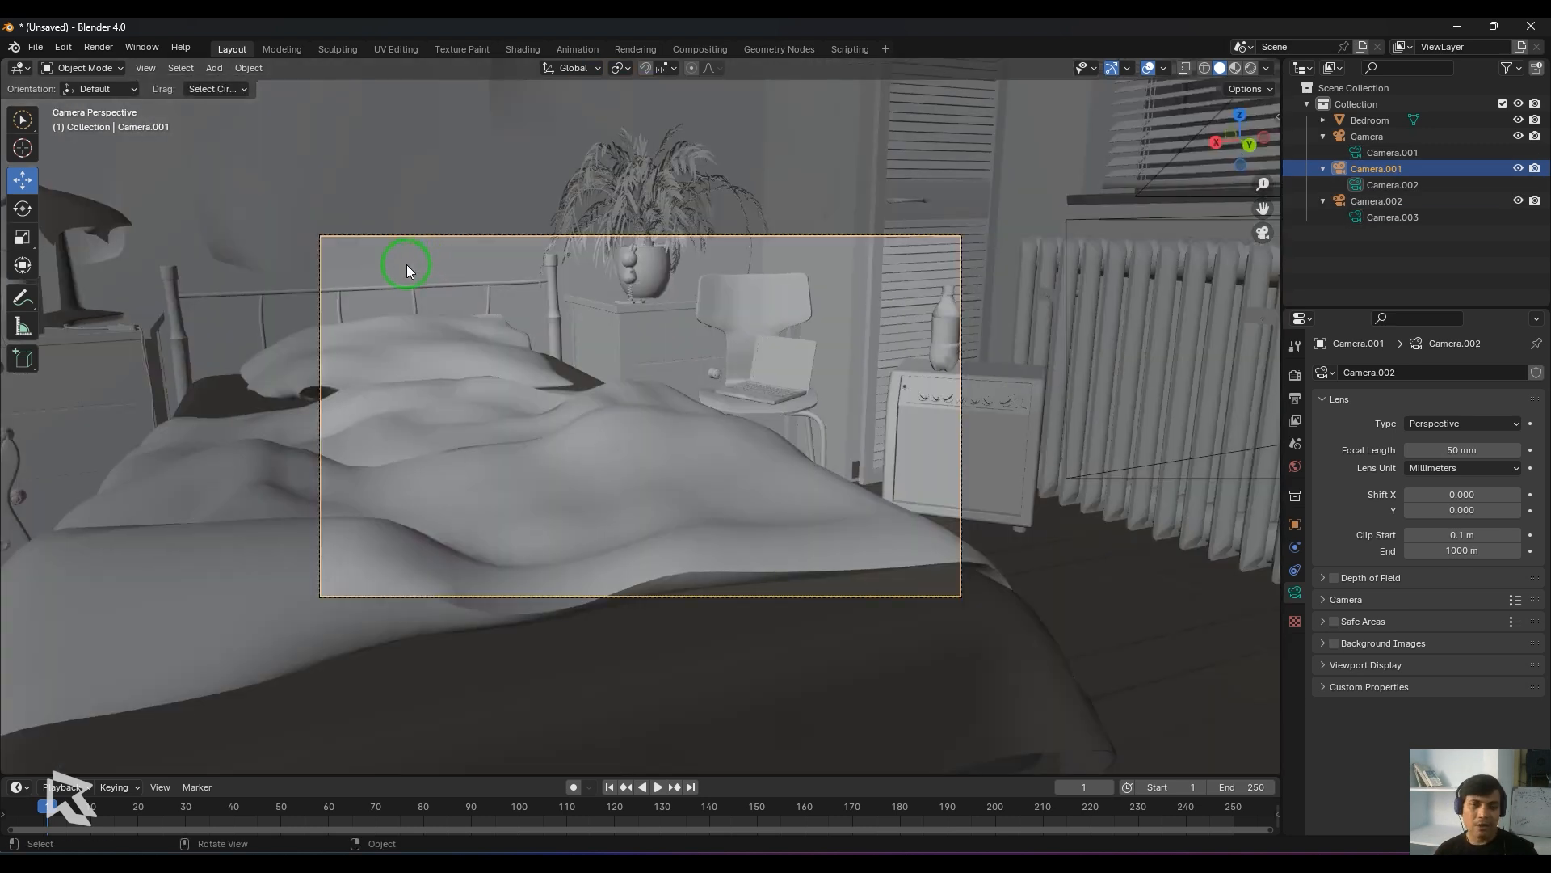
{"action": "key", "text": "KP_0"}
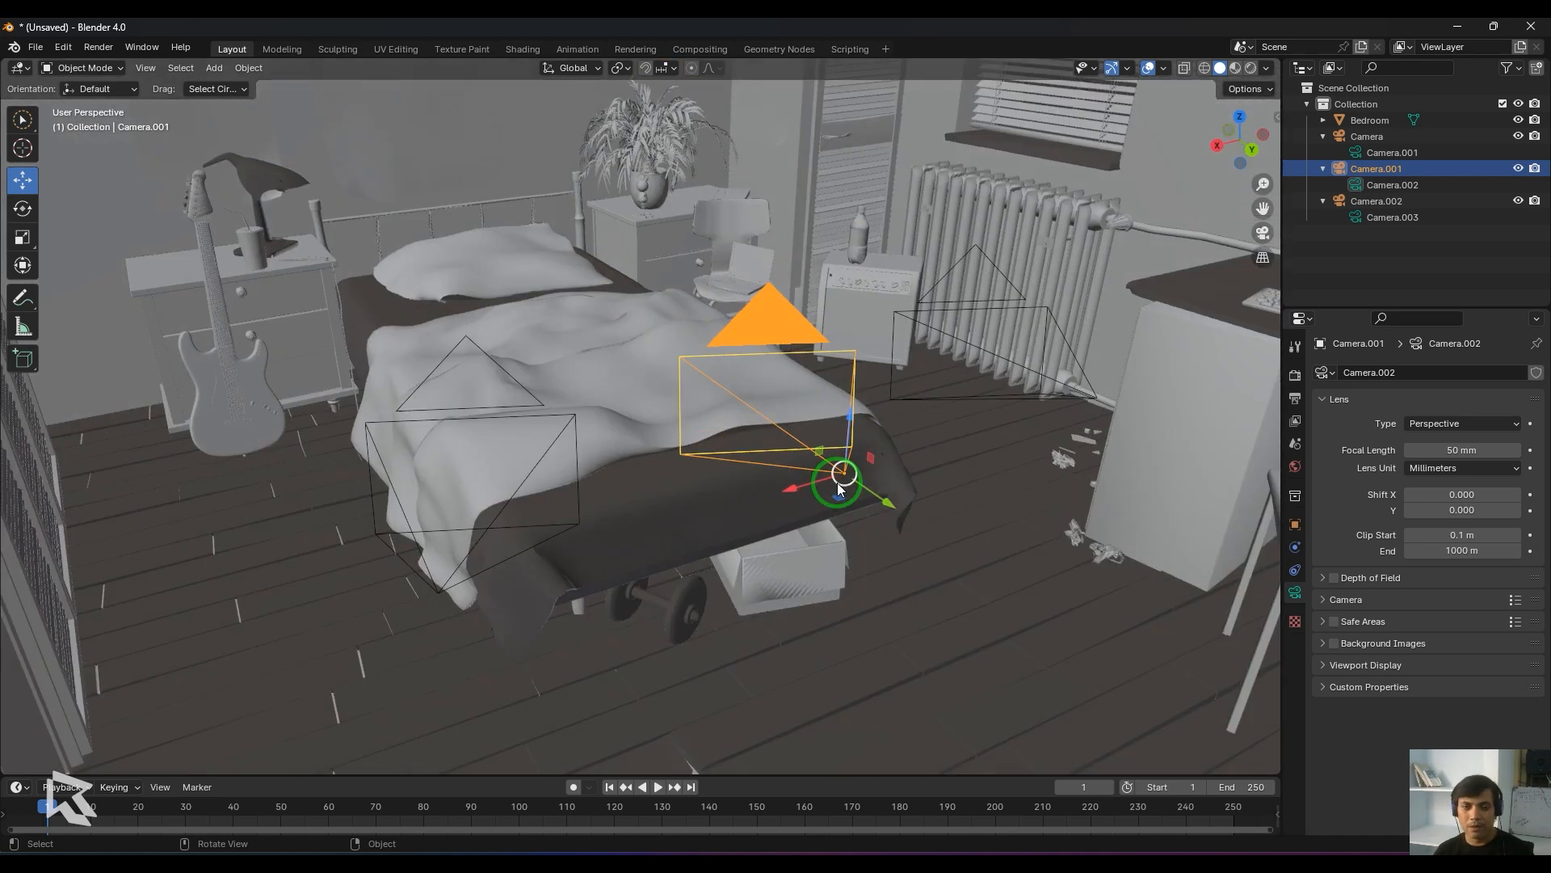
{"action": "key", "text": "KP_0"}
{"action": "key", "text": "KP_0"}
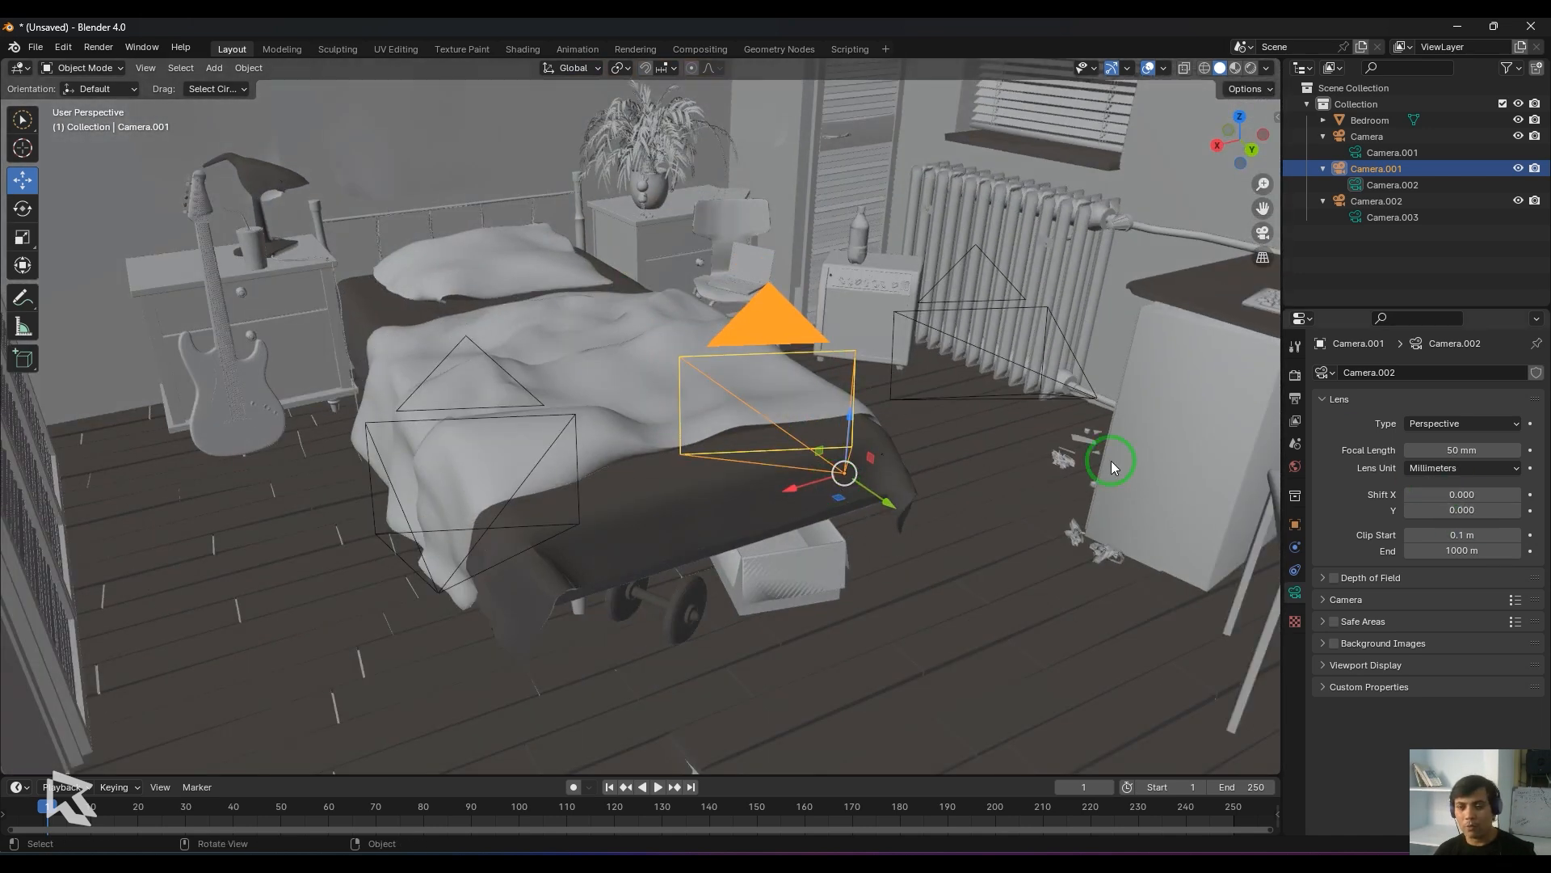
Set the original camera near the radiator as the active camera, look through it, and return to user perspective
{"action": "left_click", "coordinate": [1098, 401]}
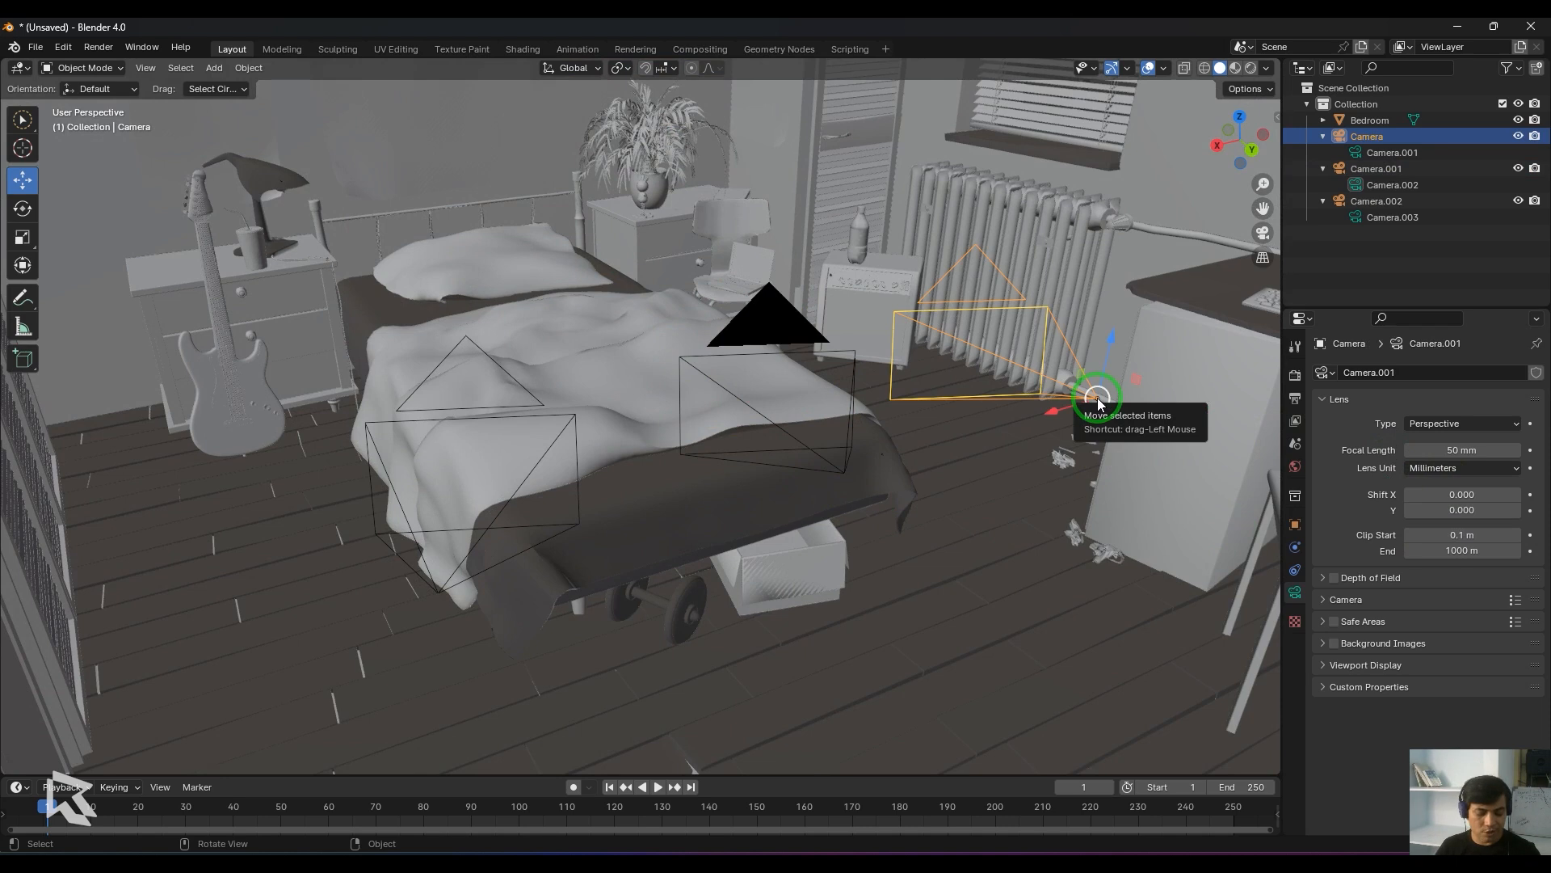
{"action": "key", "text": "ctrl+KP_0"}
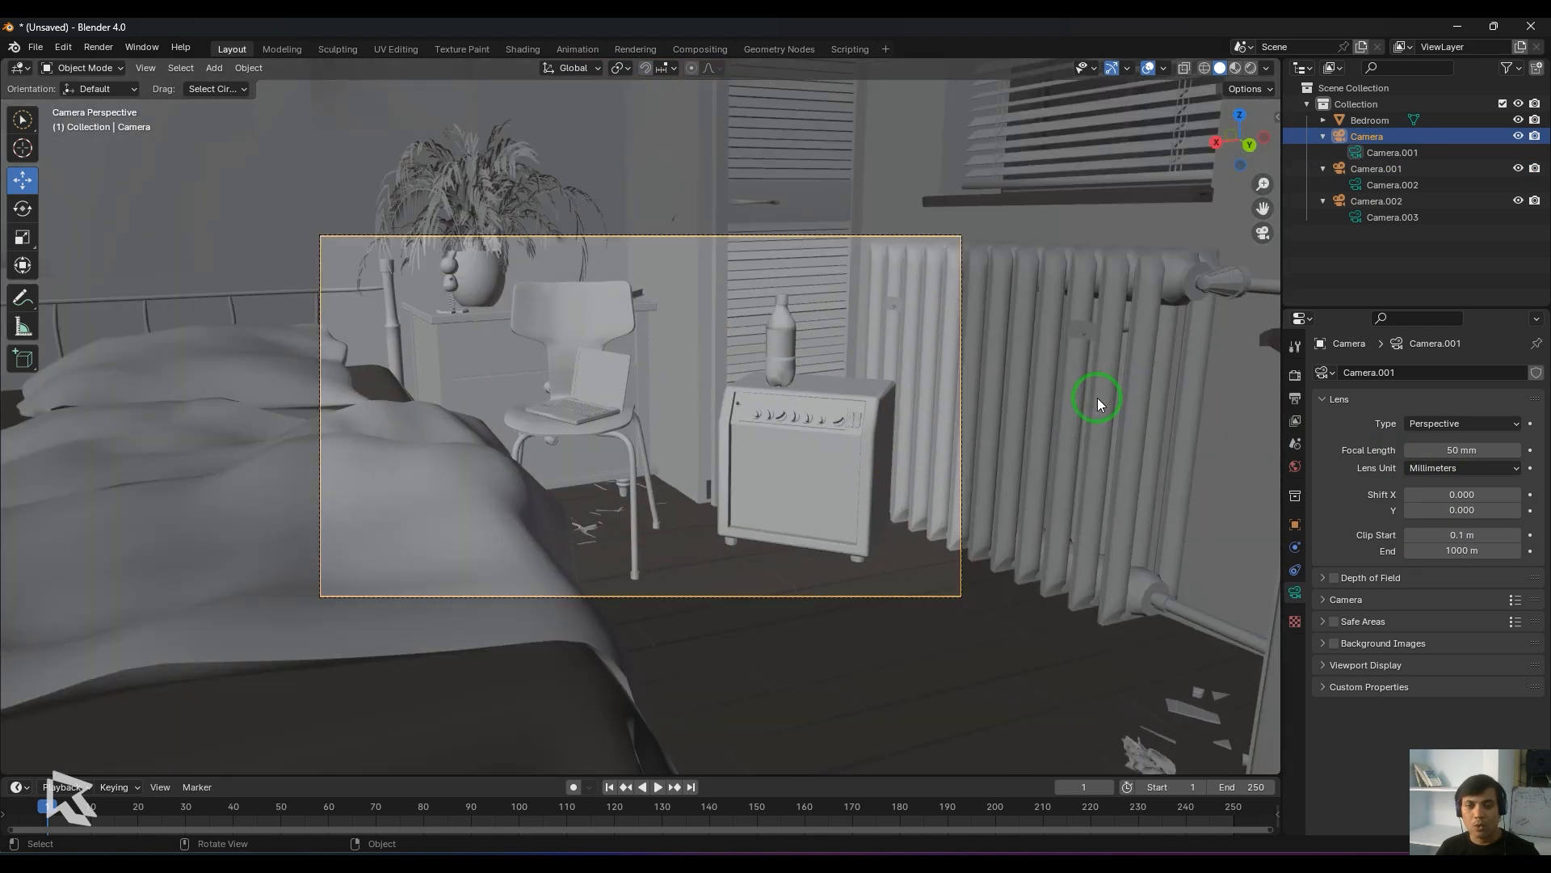
{"action": "key", "text": "KP_0"}
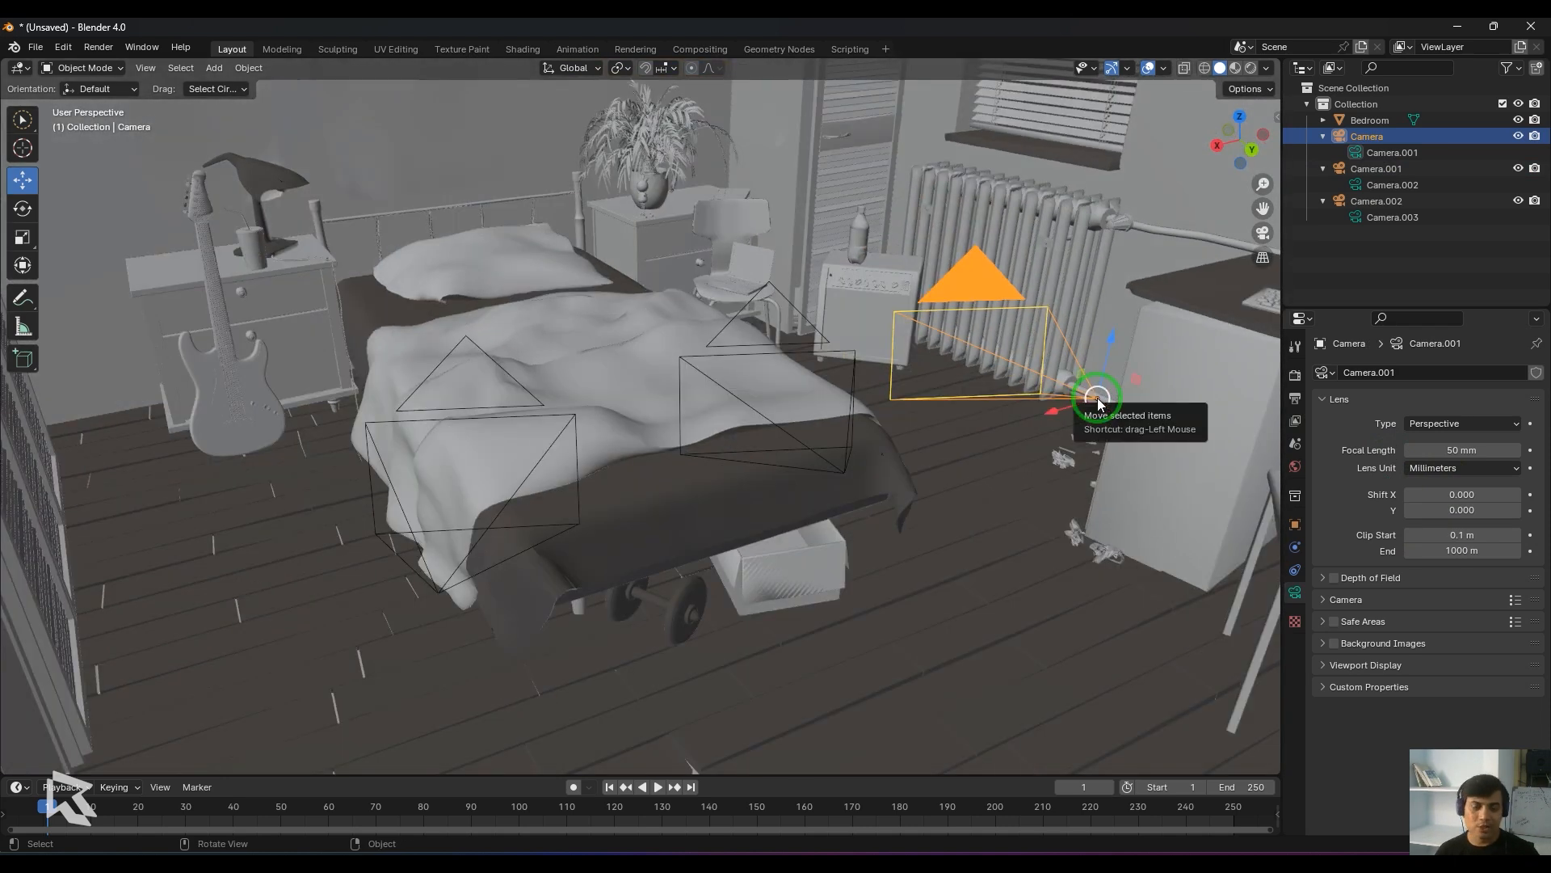
Set Camera.002 directly as the active camera from the viewport, check its view, and return to user perspective
{"action": "left_click", "coordinate": [437, 595]}
{"action": "key", "text": "ctrl+KP_0"}
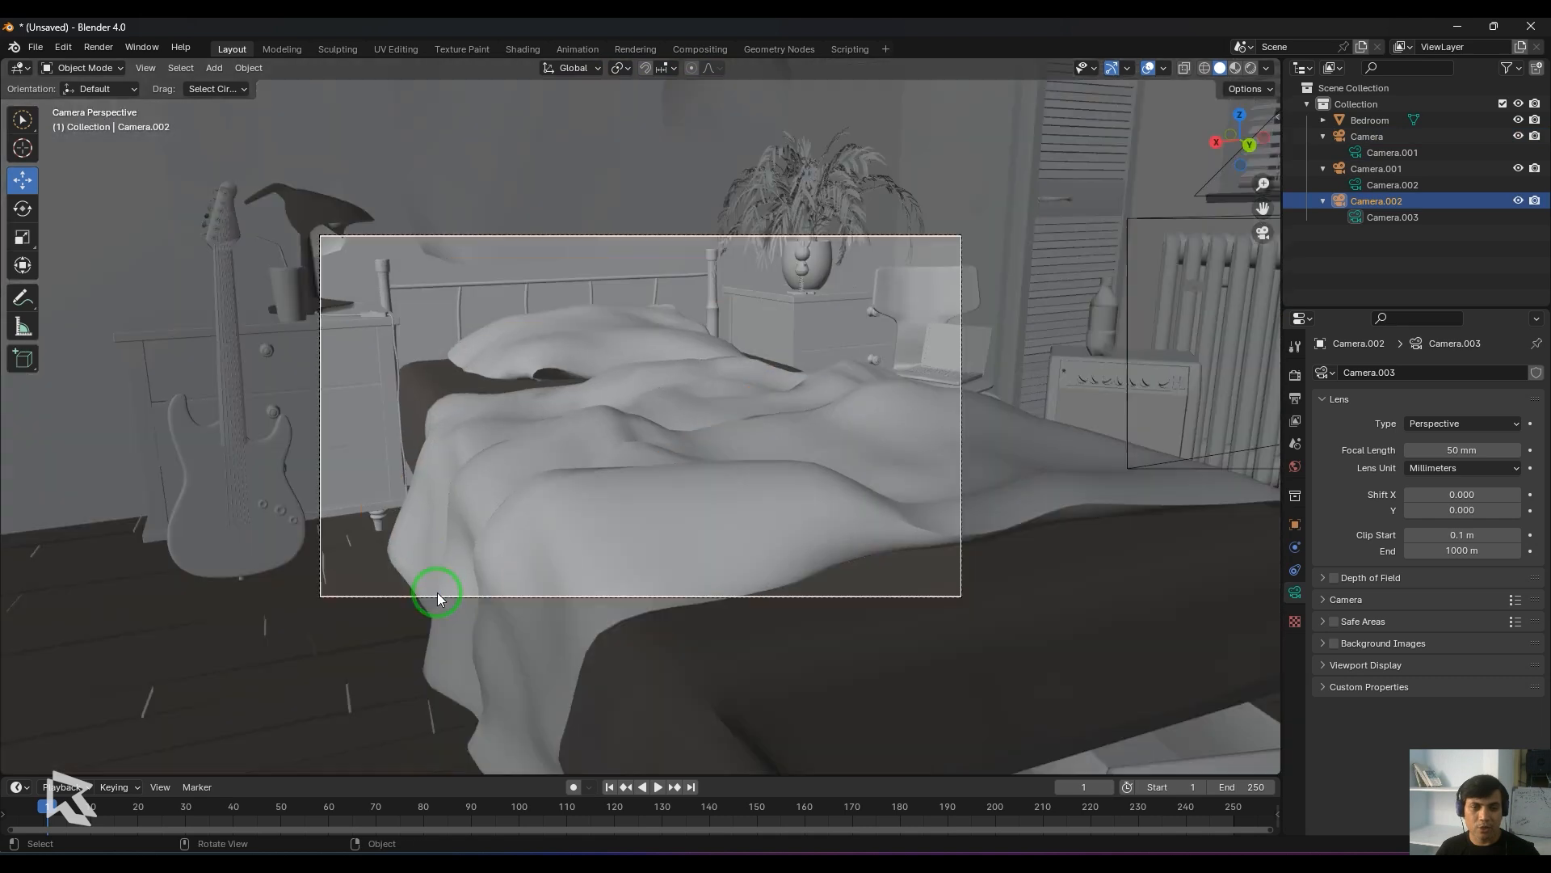
{"action": "key", "text": "KP_0"}
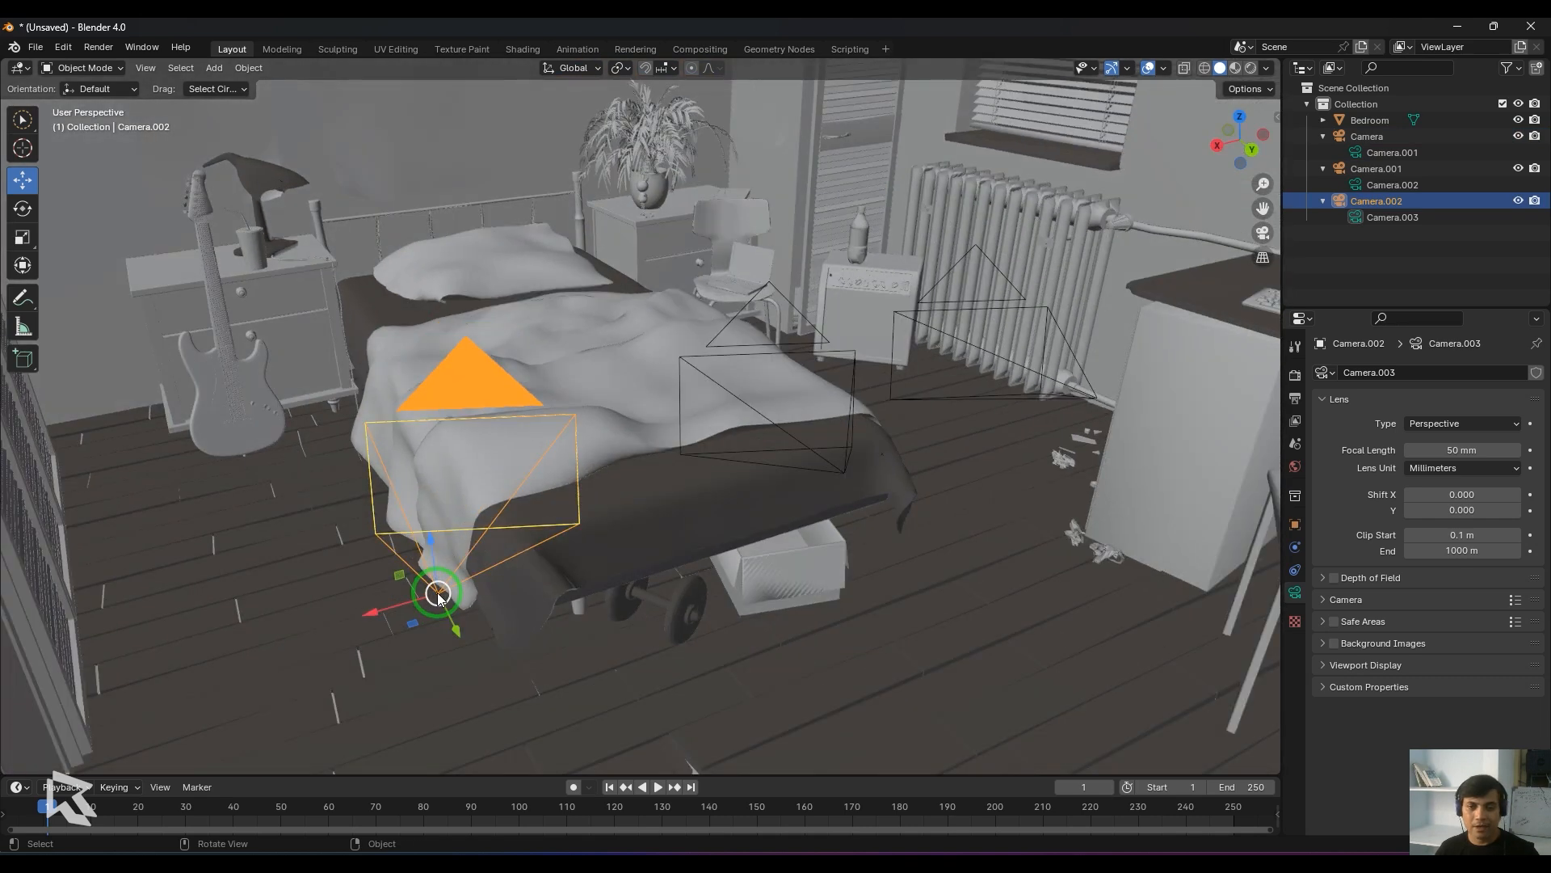
Switch the active camera to the middle one, Camera.001, check its view, and return to user perspective
{"action": "left_click", "coordinate": [839, 476]}
{"action": "key", "text": "ctrl+KP_0"}
{"action": "key", "text": "KP_0"}
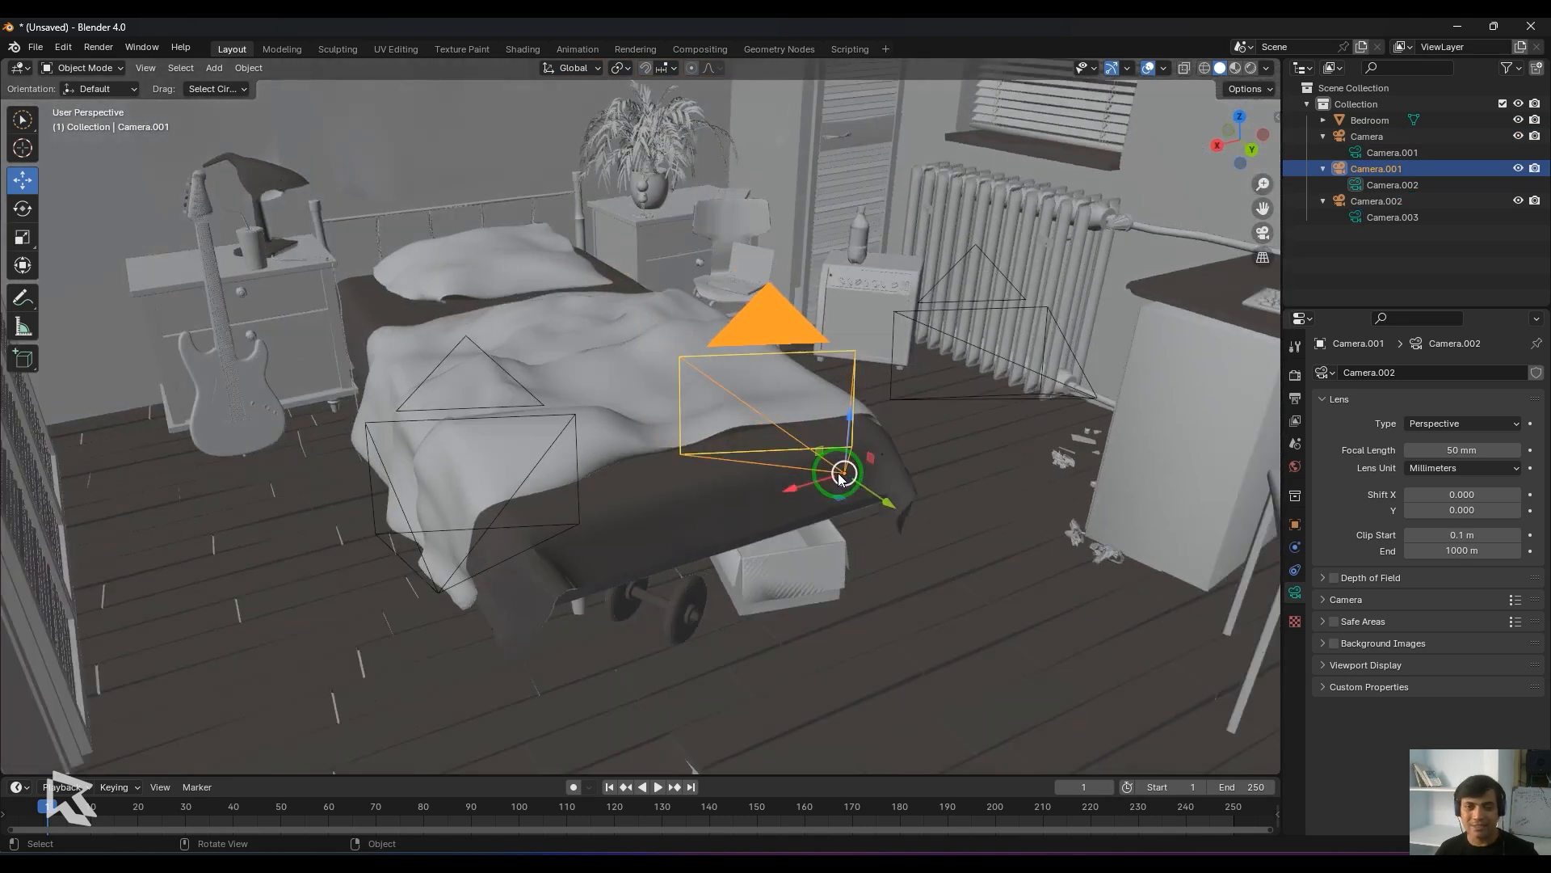
Try aligning the active Camera.001 to the current bedroom view, undo the alignment, and return to user perspective
{"action": "left_click", "coordinate": [145, 68]}
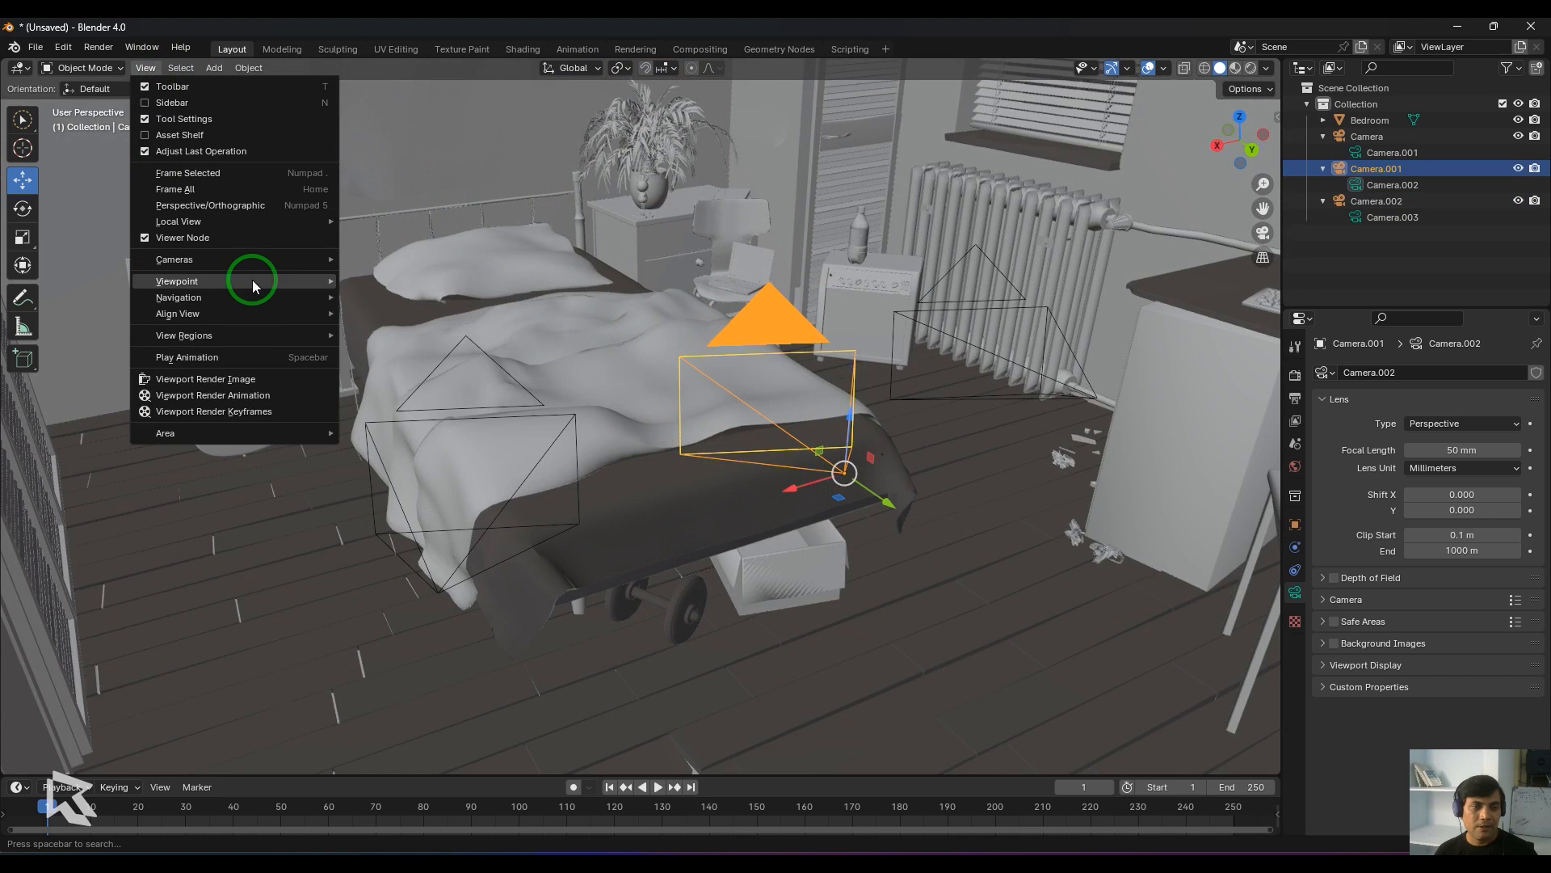
{"action": "mouse_move", "coordinate": [264, 313]}
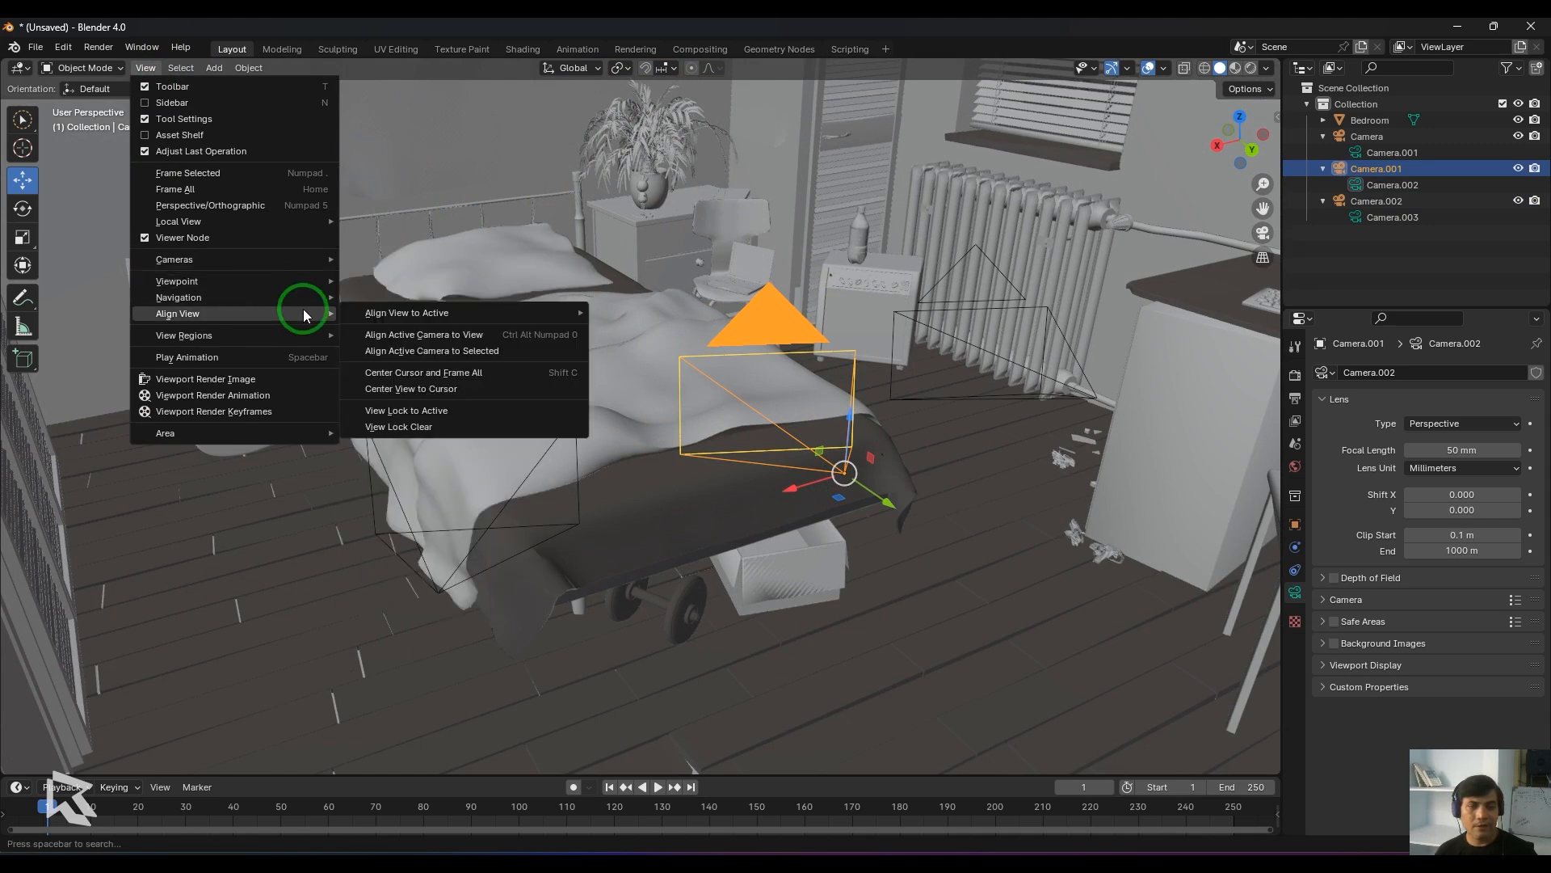
{"action": "left_click", "coordinate": [404, 341]}
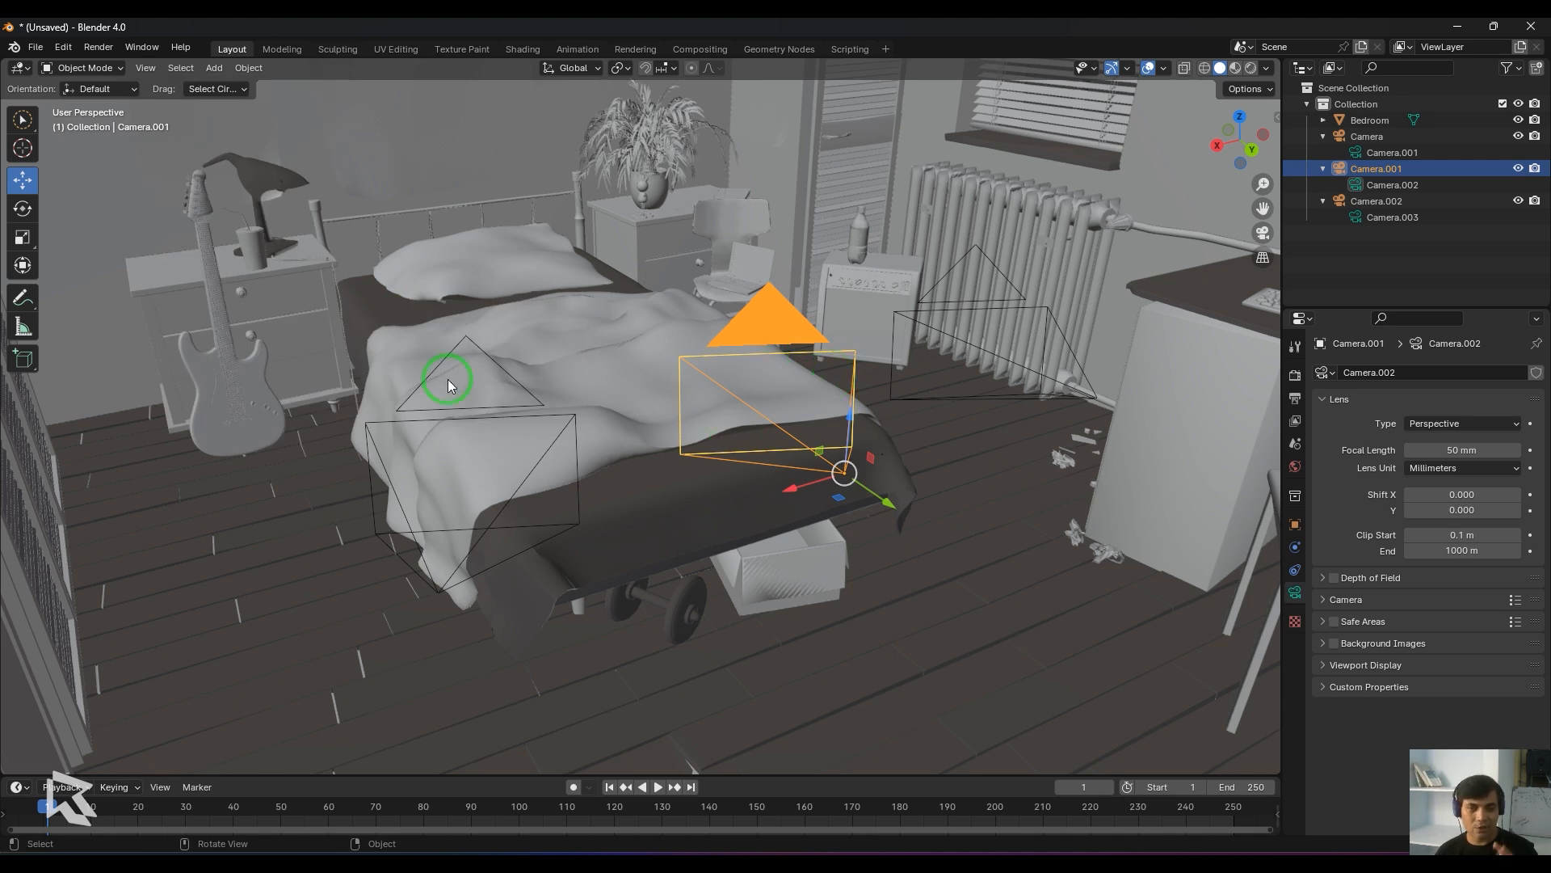
{"action": "left_click", "coordinate": [145, 68]}
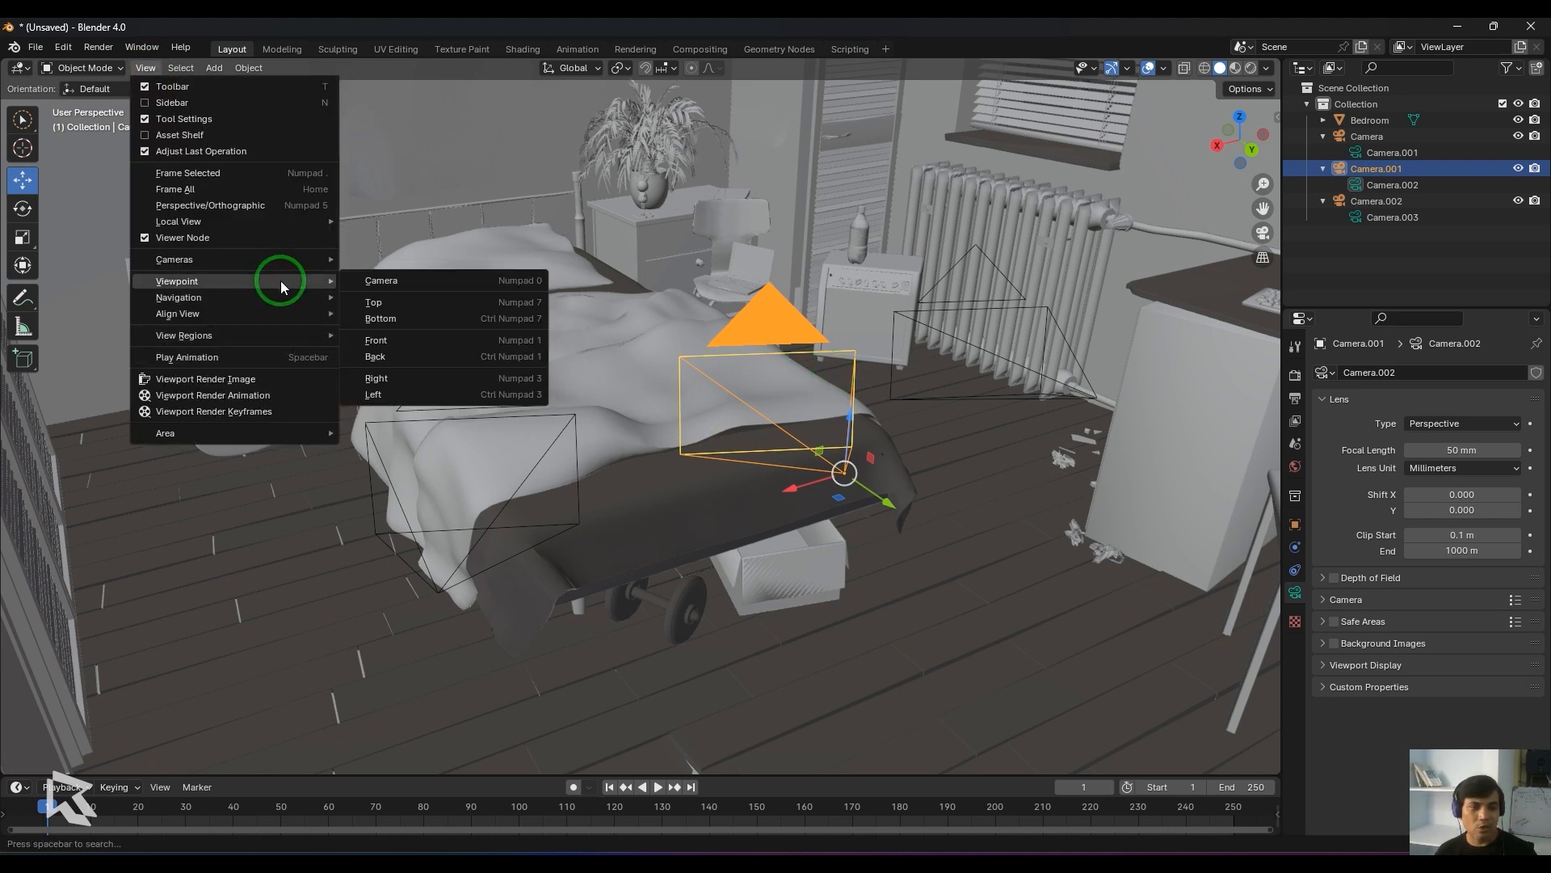
{"action": "mouse_move", "coordinate": [273, 313]}
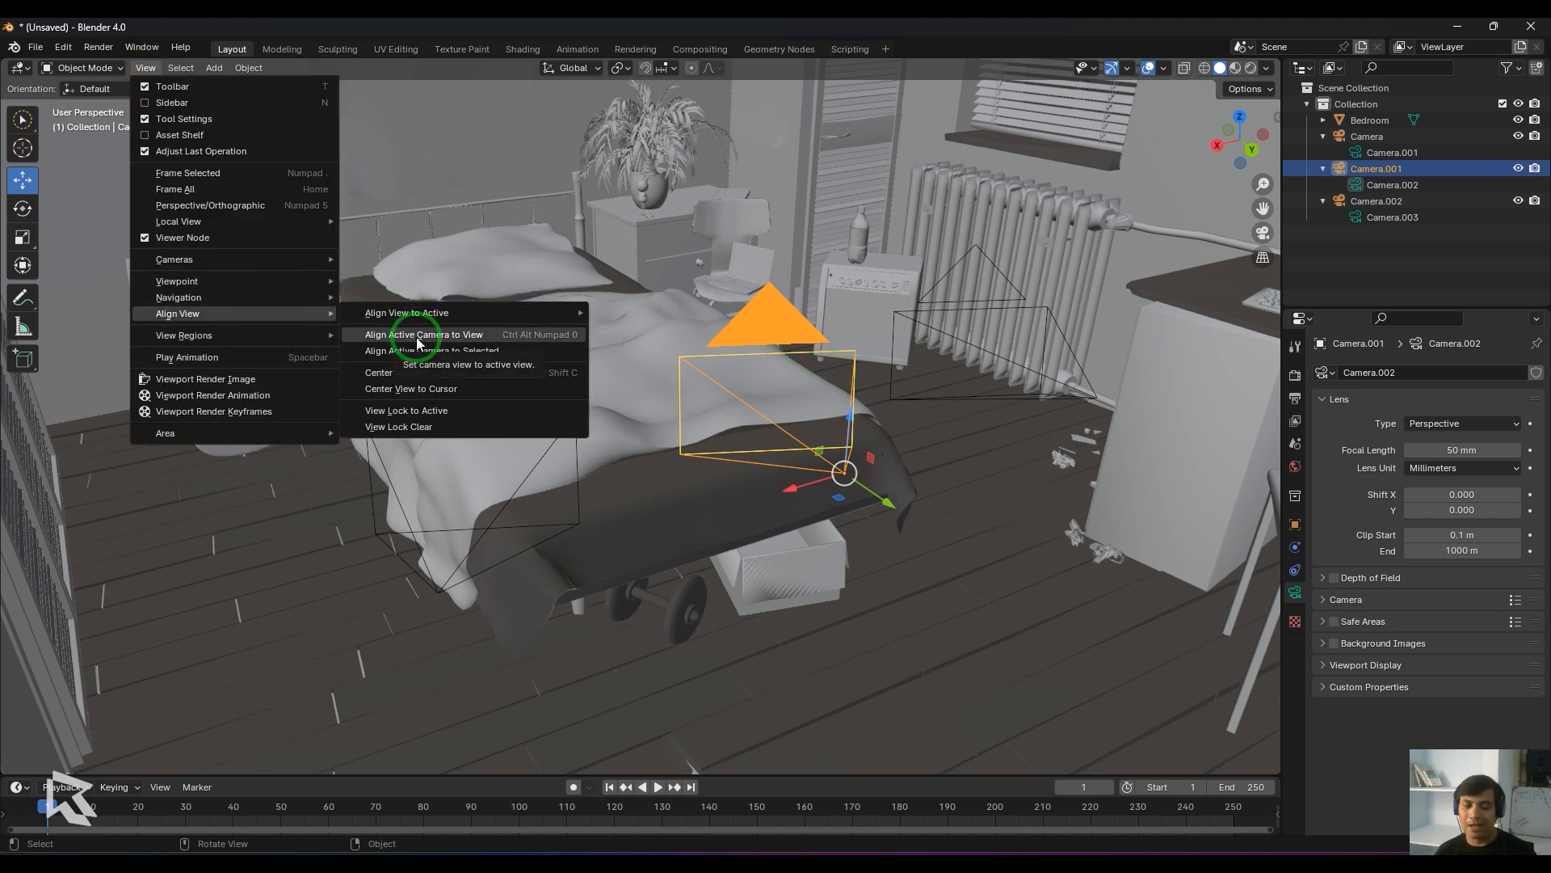
{"action": "left_click", "coordinate": [419, 334]}
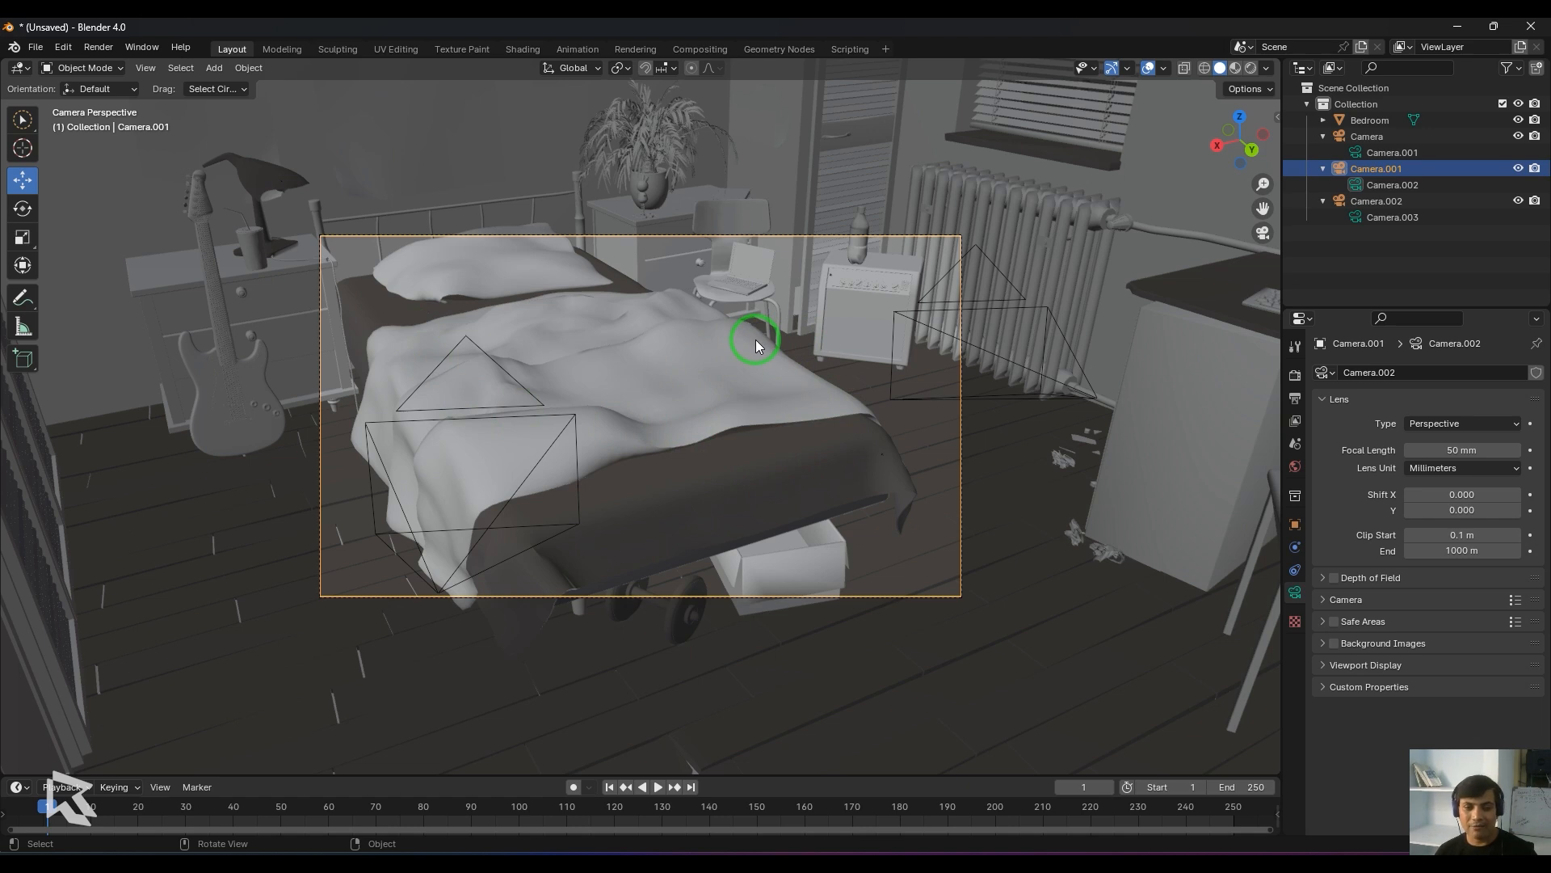
{"action": "key", "text": "ctrl+z"}
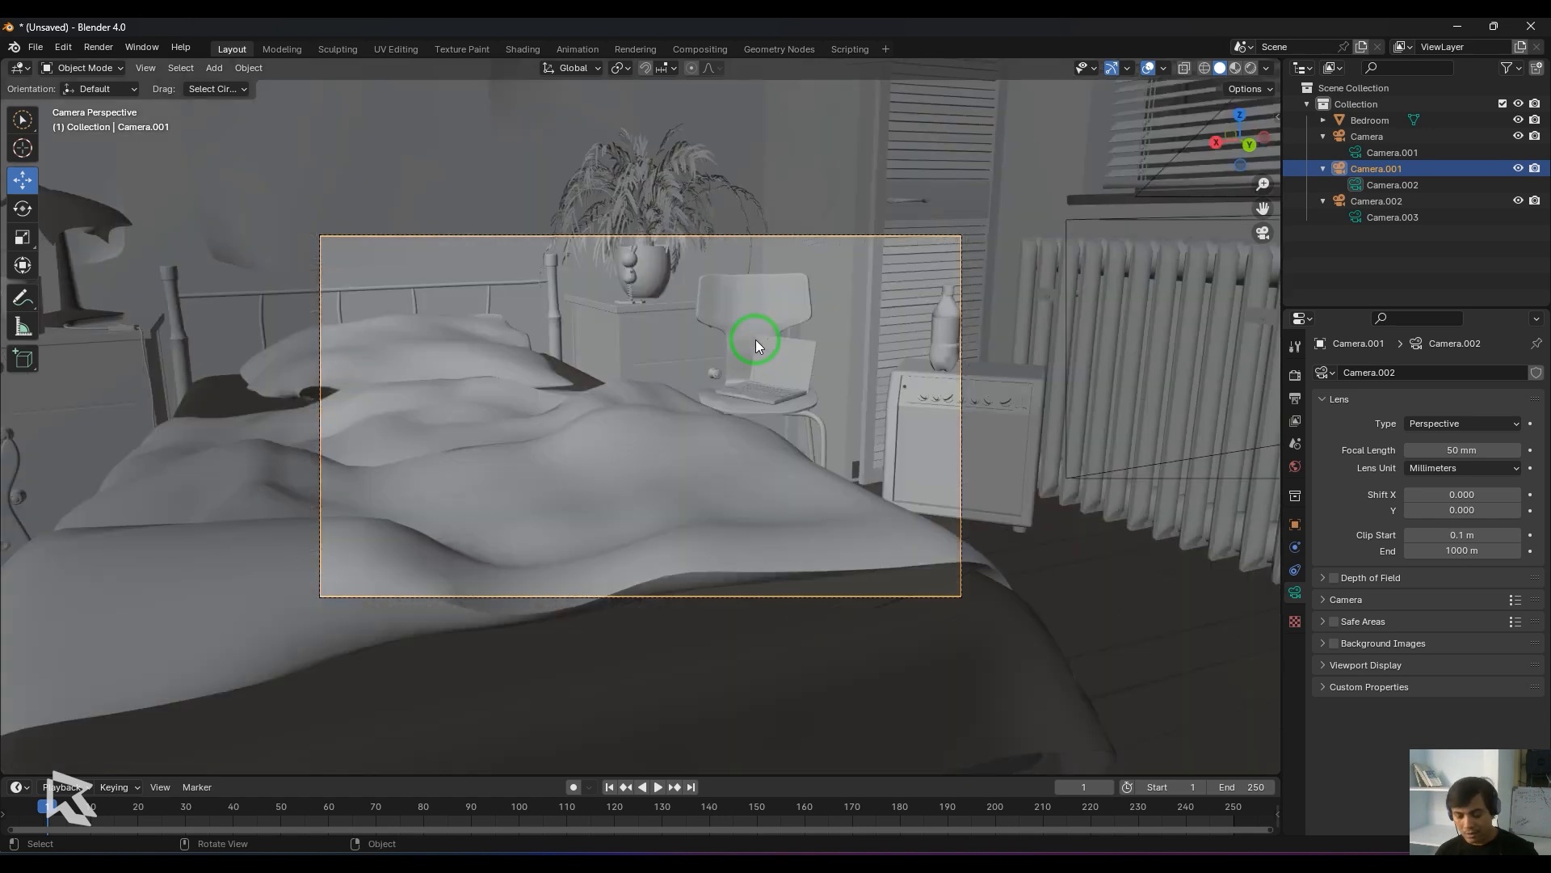
{"action": "key", "text": "KP_0"}
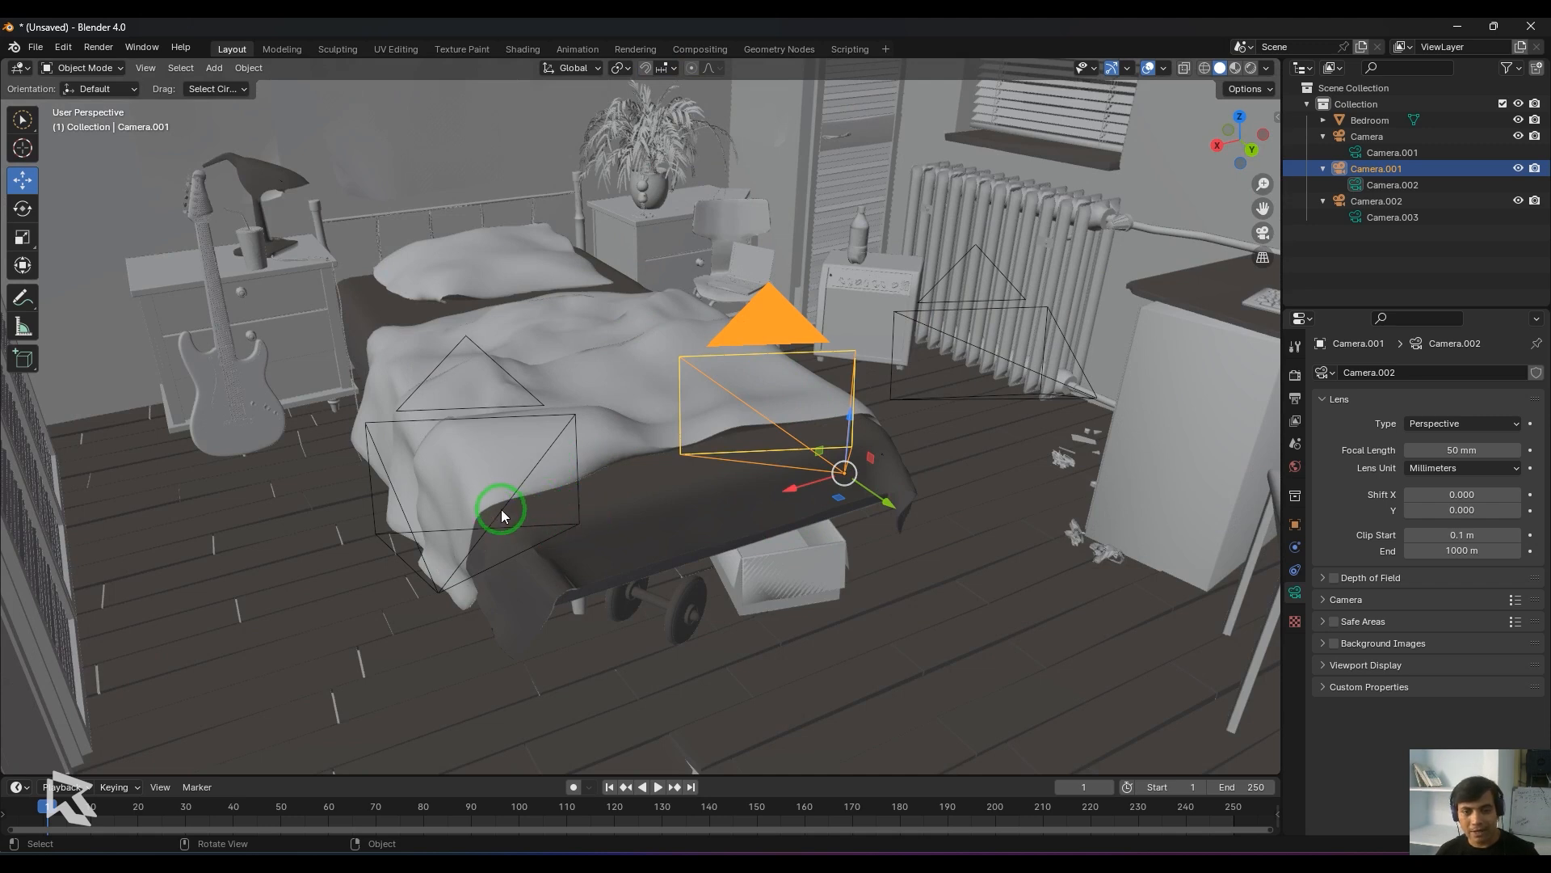
Try Align Active Camera to View on Camera.001 from an angle showing the desk and chair, then undo it and leave camera view
{"action": "middle_click_drag", "start_coordinate": [502, 515], "coordinate": [585, 416]}
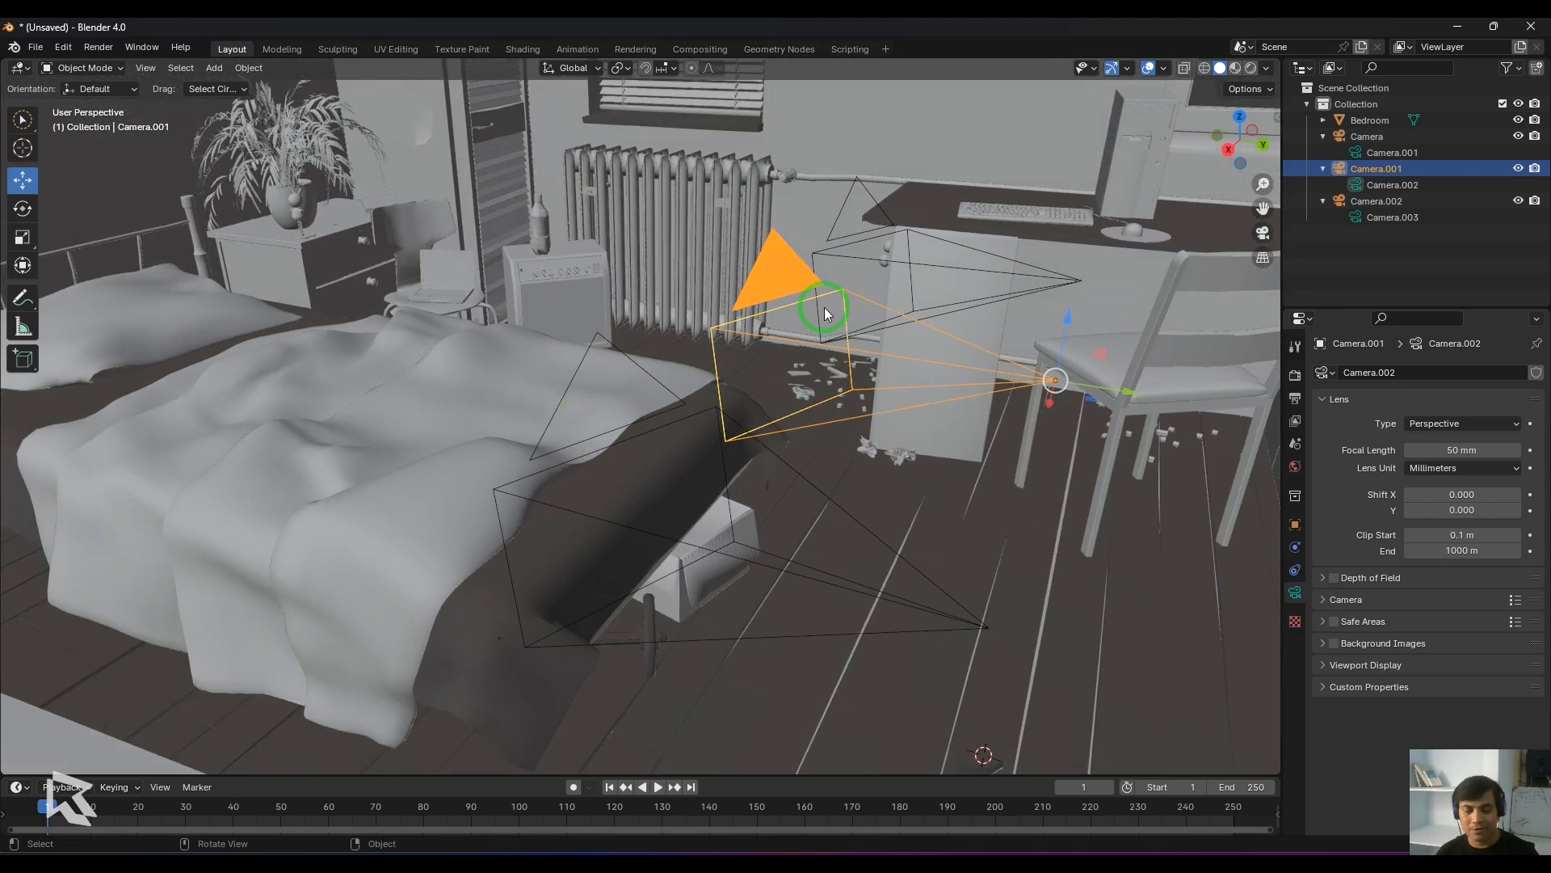
{"action": "left_click", "coordinate": [147, 68]}
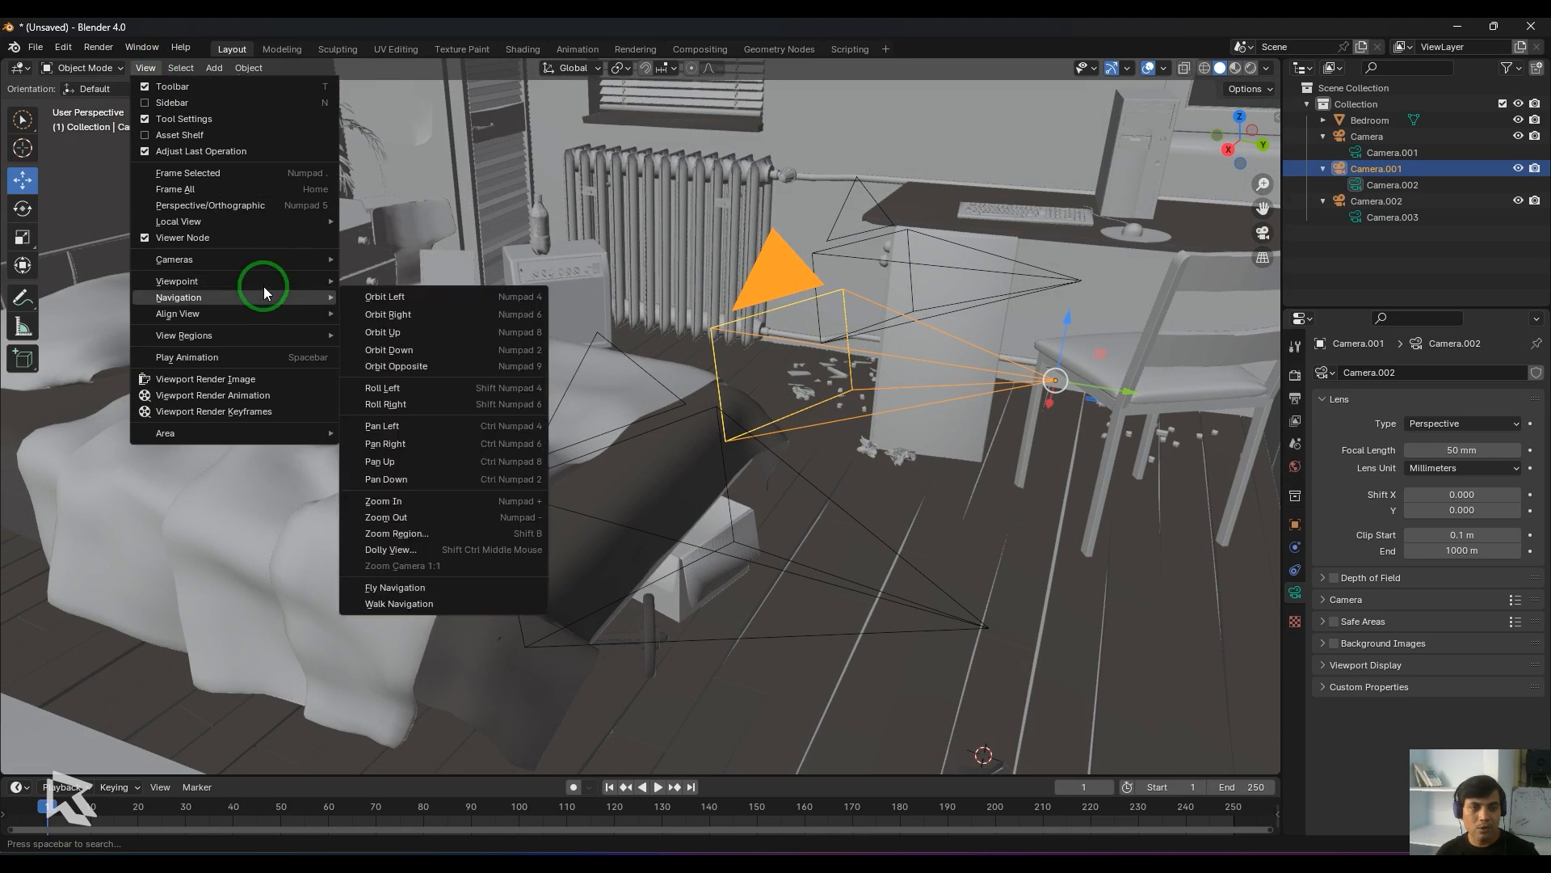
{"action": "mouse_move", "coordinate": [260, 314]}
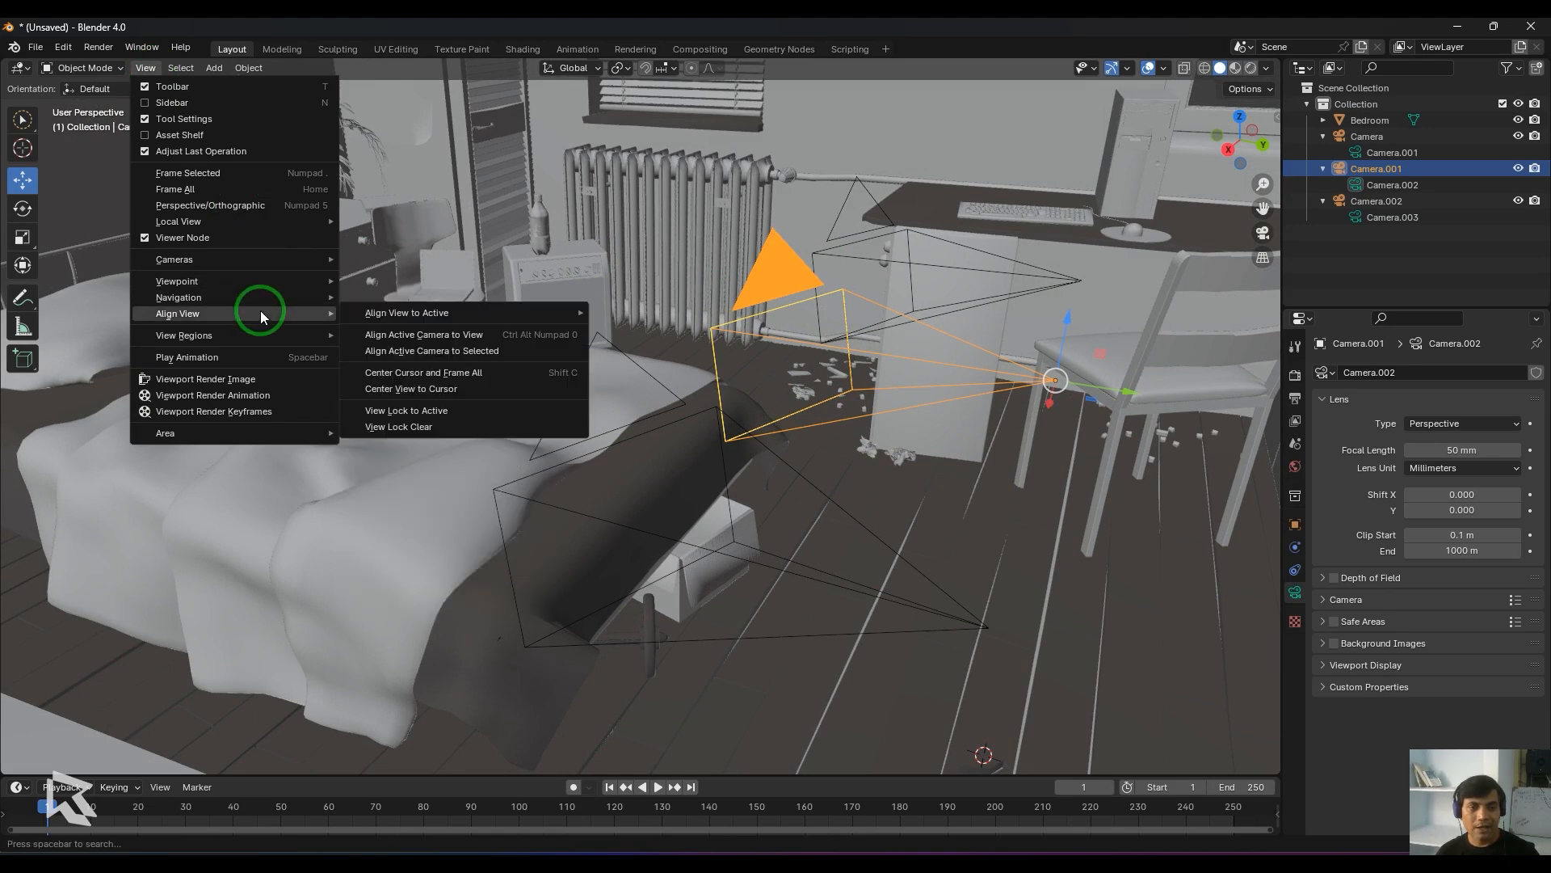
{"action": "left_click", "coordinate": [412, 339]}
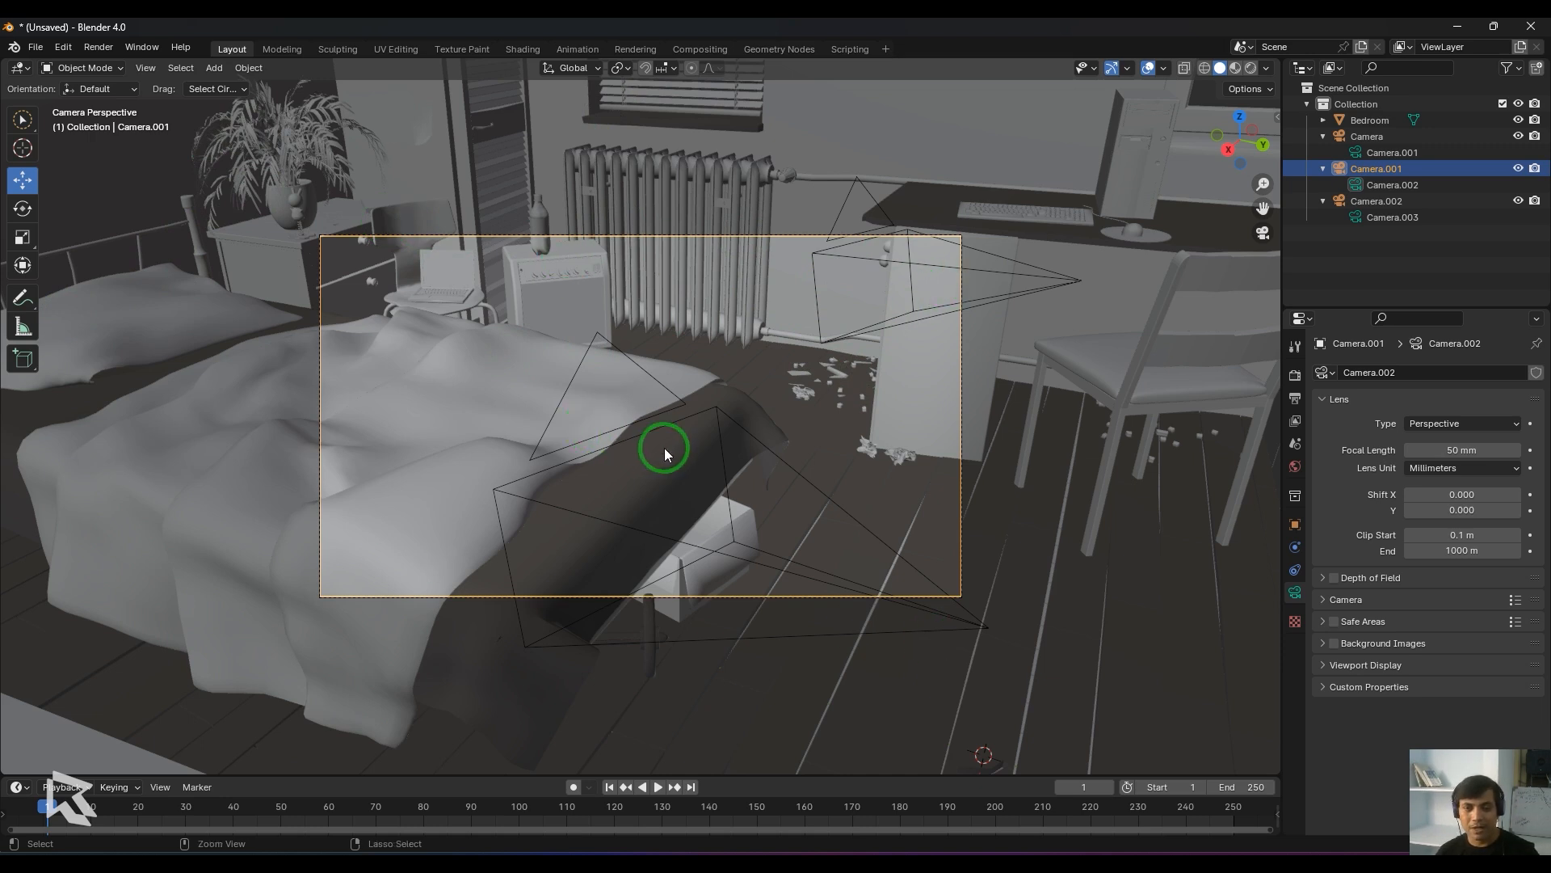
{"action": "key", "text": "KP_0"}
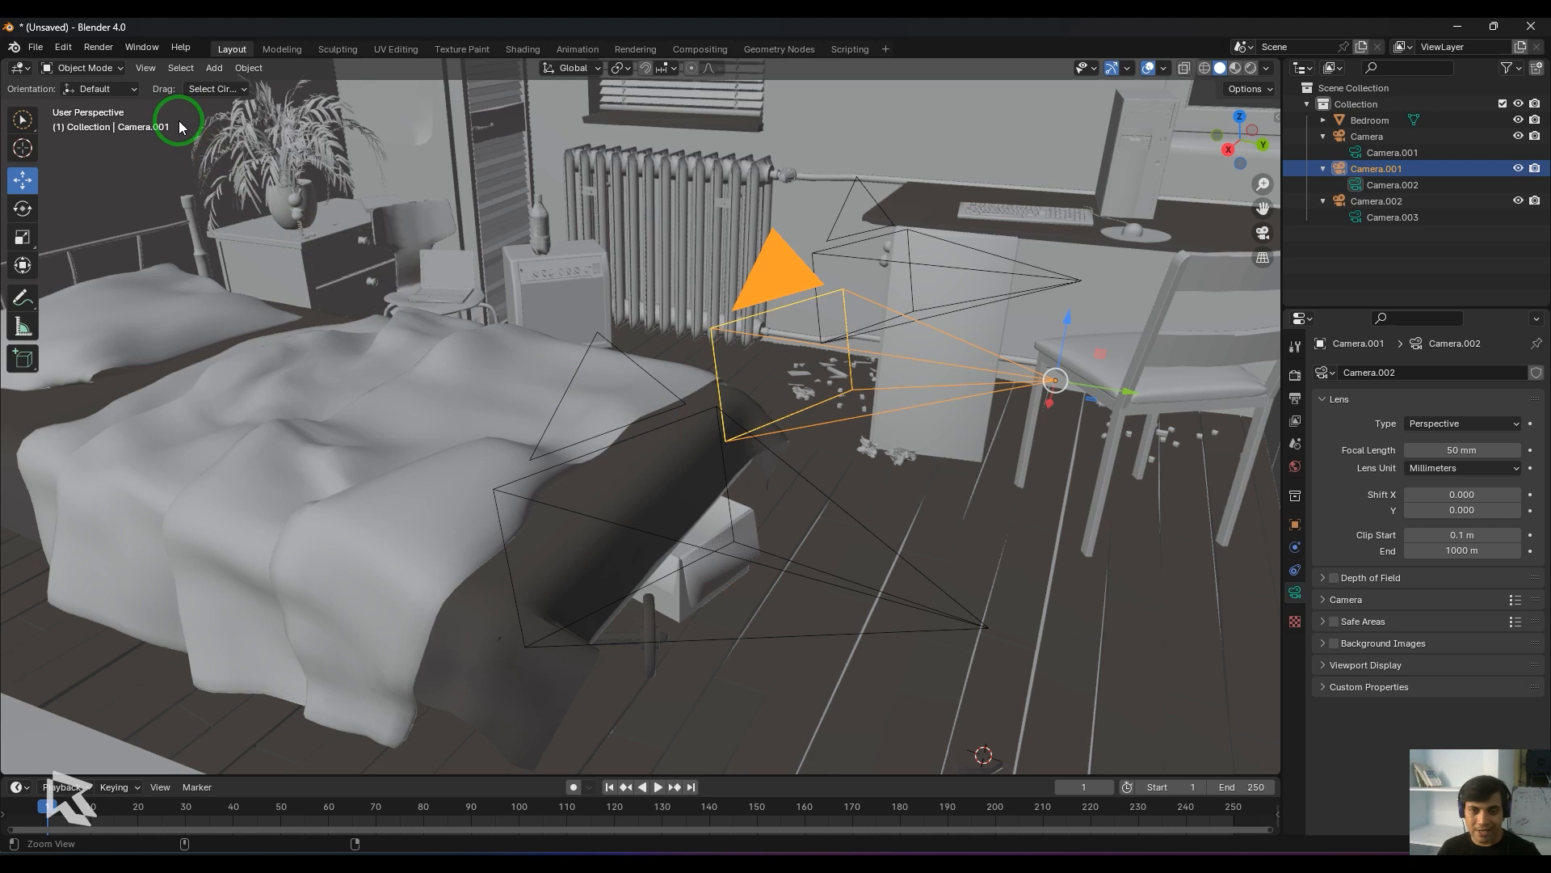
{"action": "key", "text": "ctrl+alt+KP_0"}
{"action": "key", "text": "ctrl+z"}
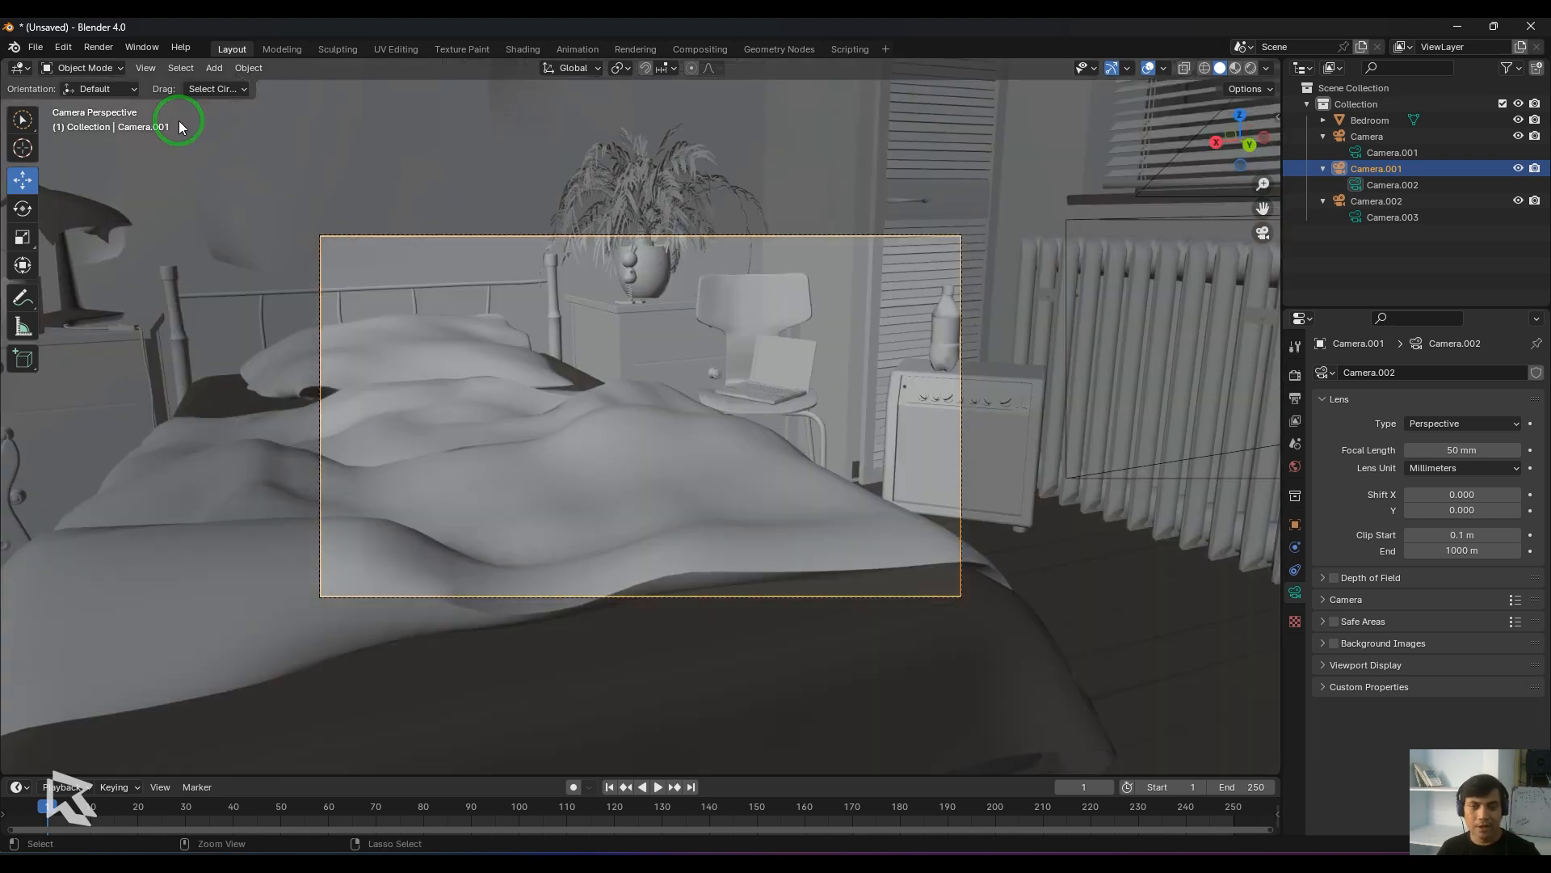
{"action": "key", "text": "KP_0"}
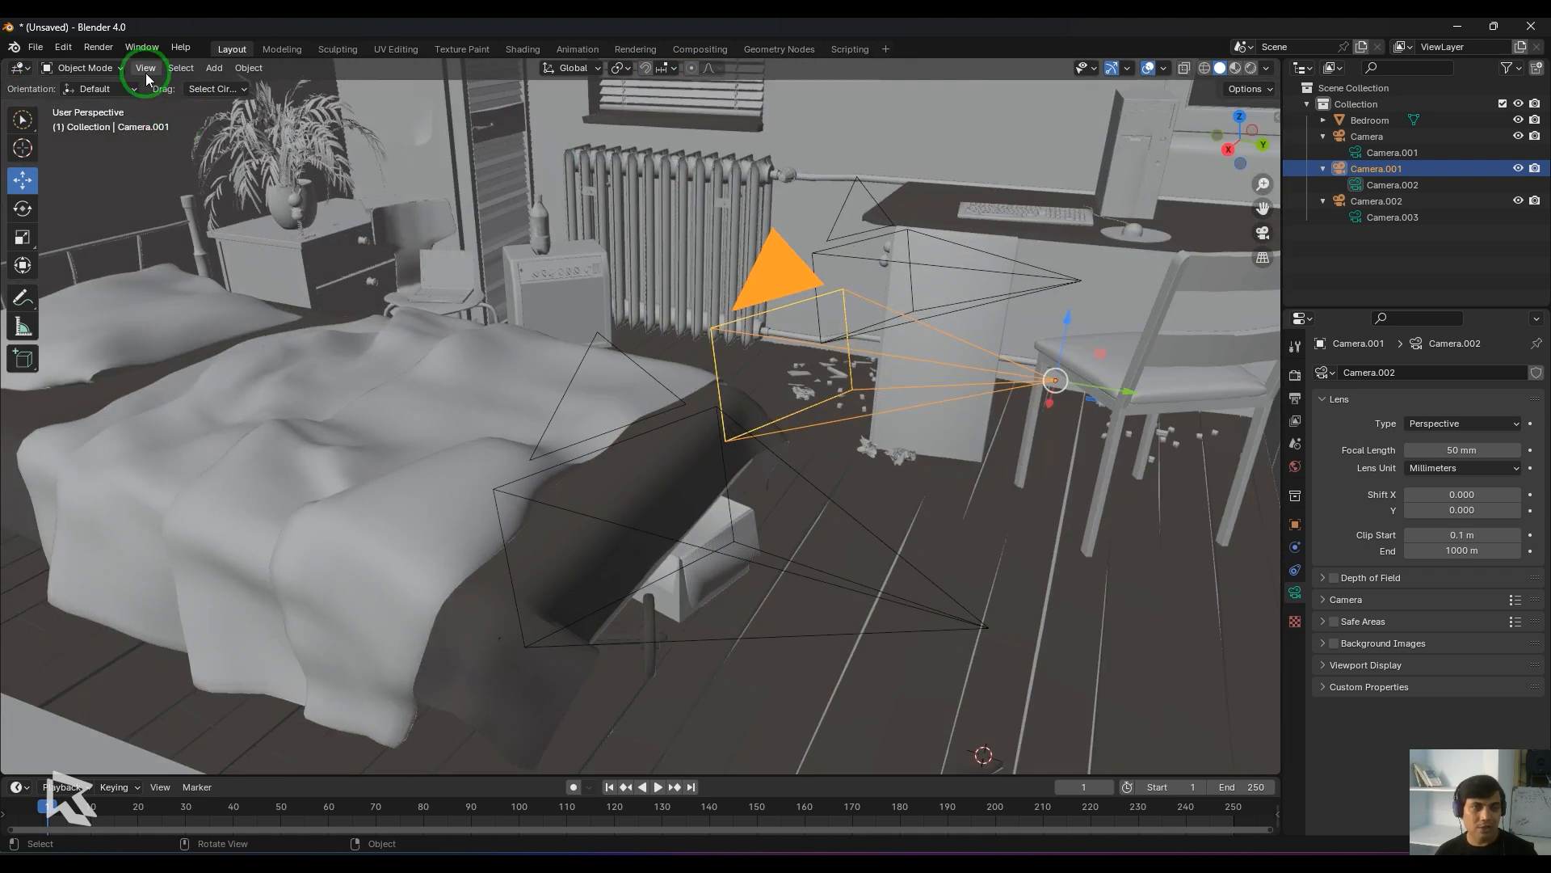
{"action": "left_click", "coordinate": [145, 68]}
{"action": "mouse_move", "coordinate": [279, 312]}
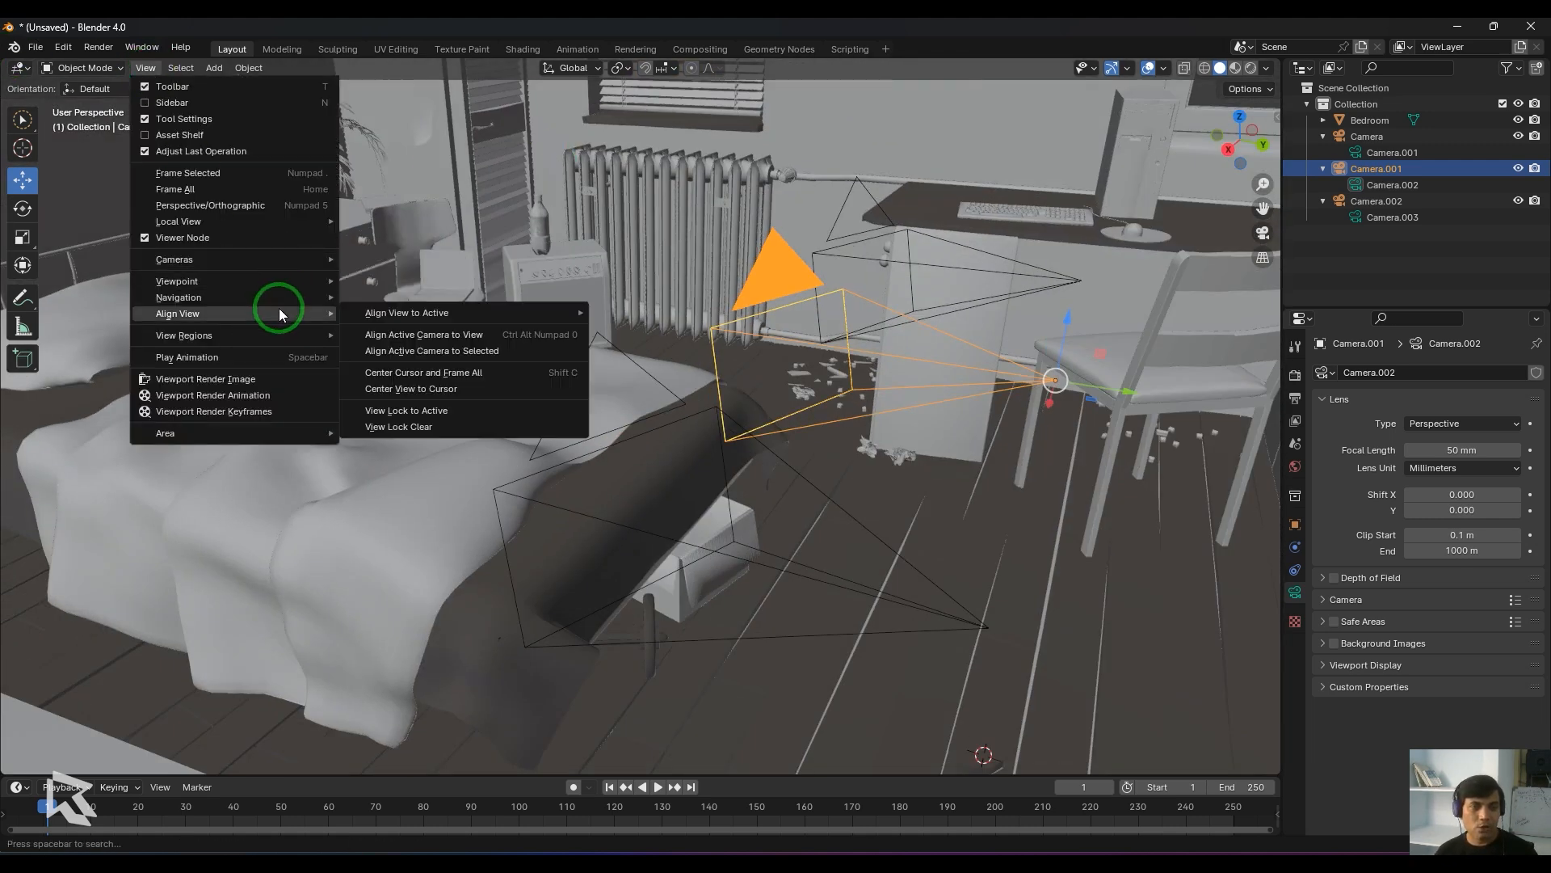
{"action": "left_click", "coordinate": [412, 351]}
{"action": "middle_click_drag", "start_coordinate": [872, 647], "coordinate": [735, 627]}
{"action": "key", "text": "shift"}
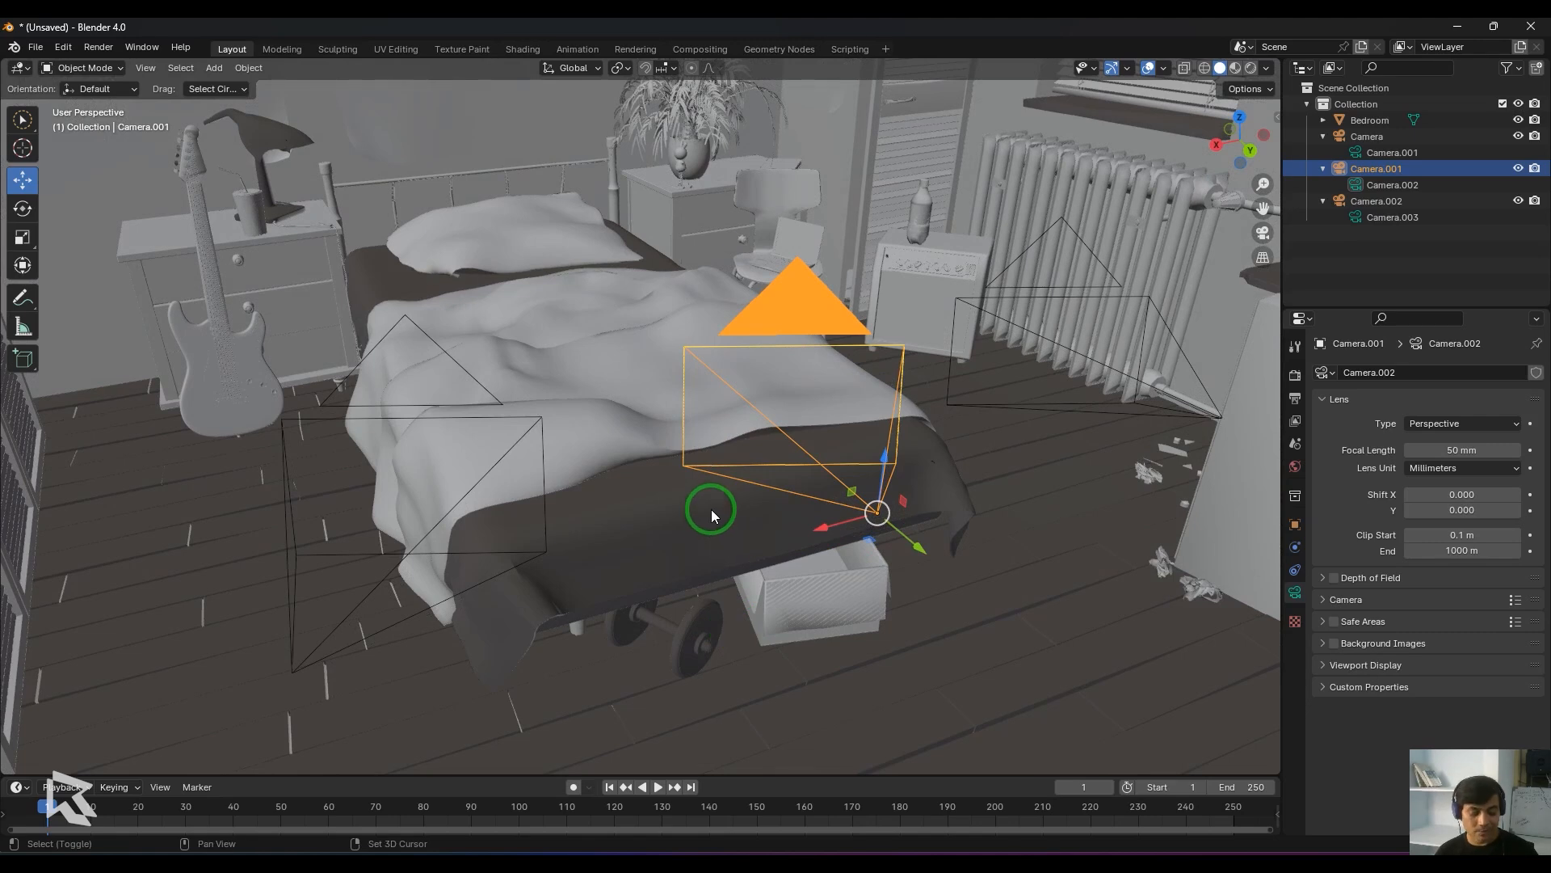
Add a cube mesh and move it up and over the bed
{"action": "key", "text": "shift+a"}
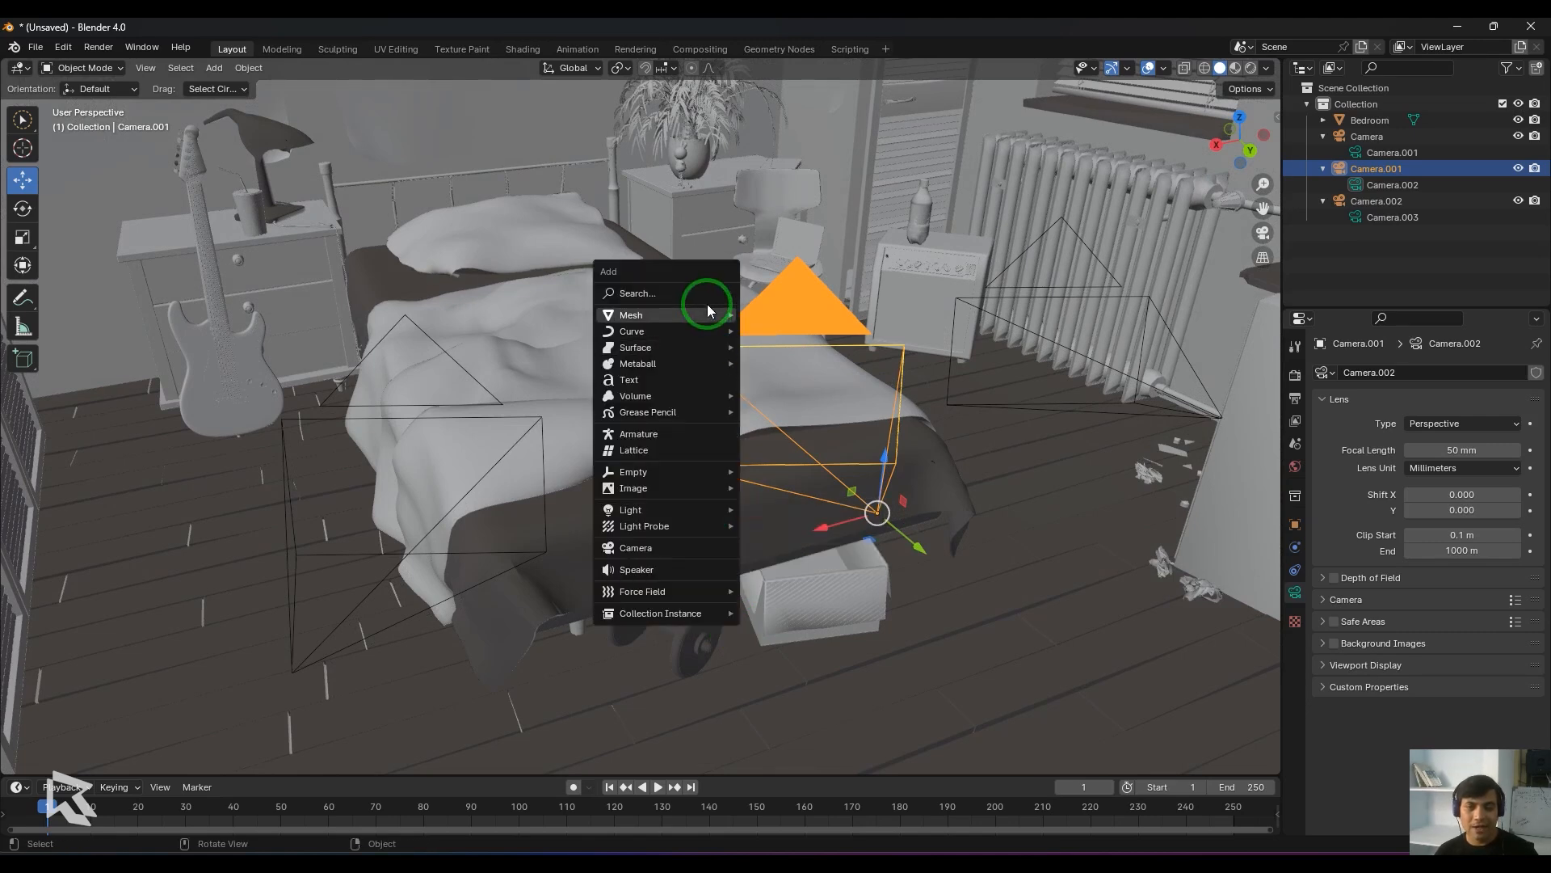
{"action": "mouse_move", "coordinate": [706, 311]}
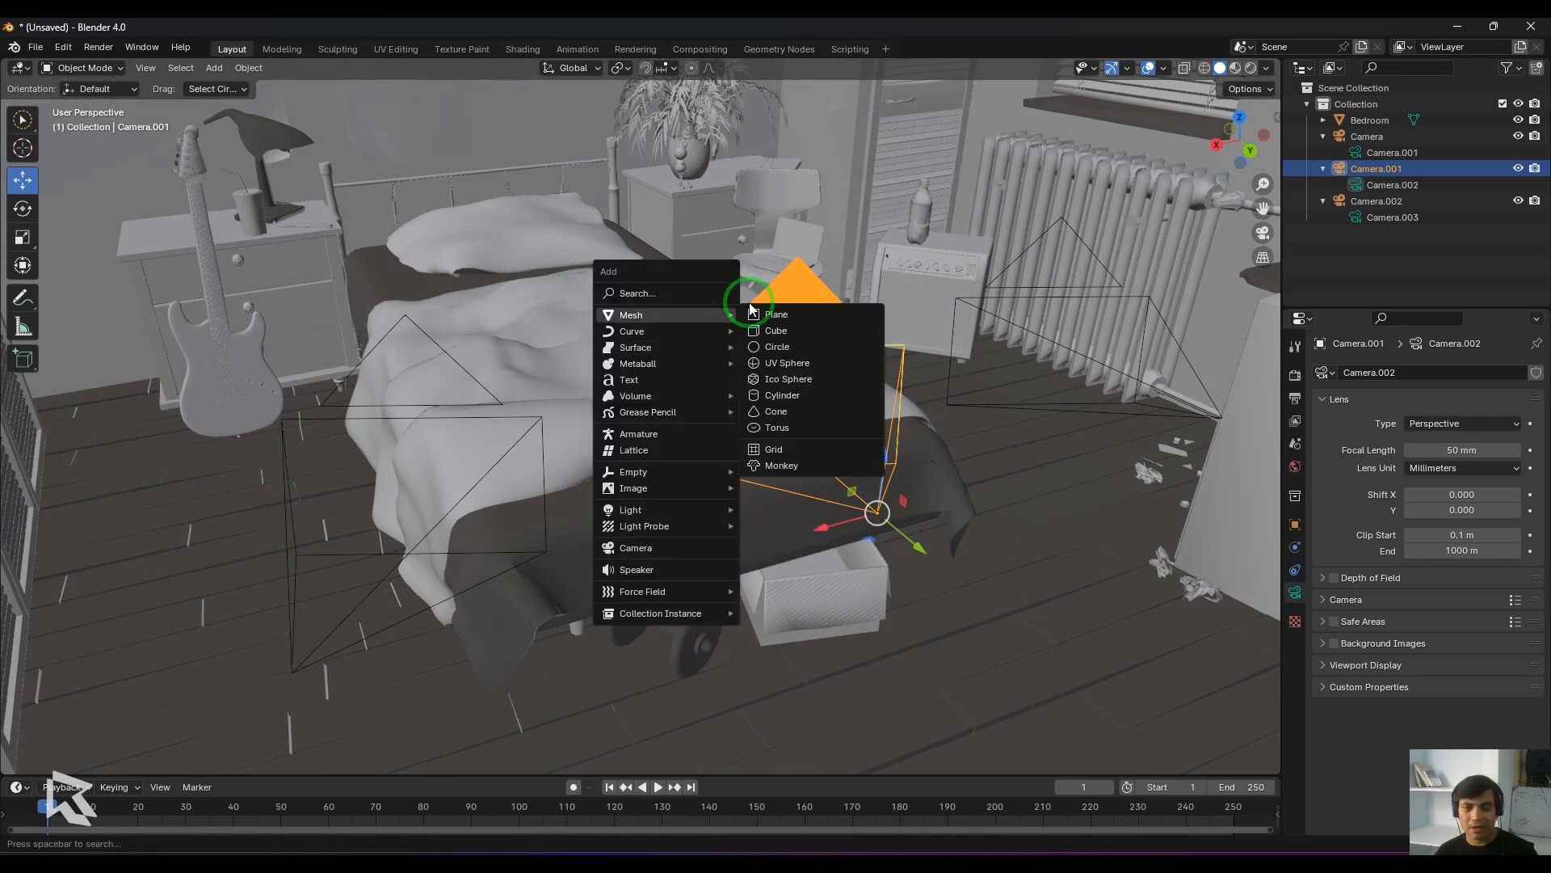
{"action": "left_click", "coordinate": [808, 336]}
{"action": "left_click_drag", "start_coordinate": [809, 645], "coordinate": [811, 463]}
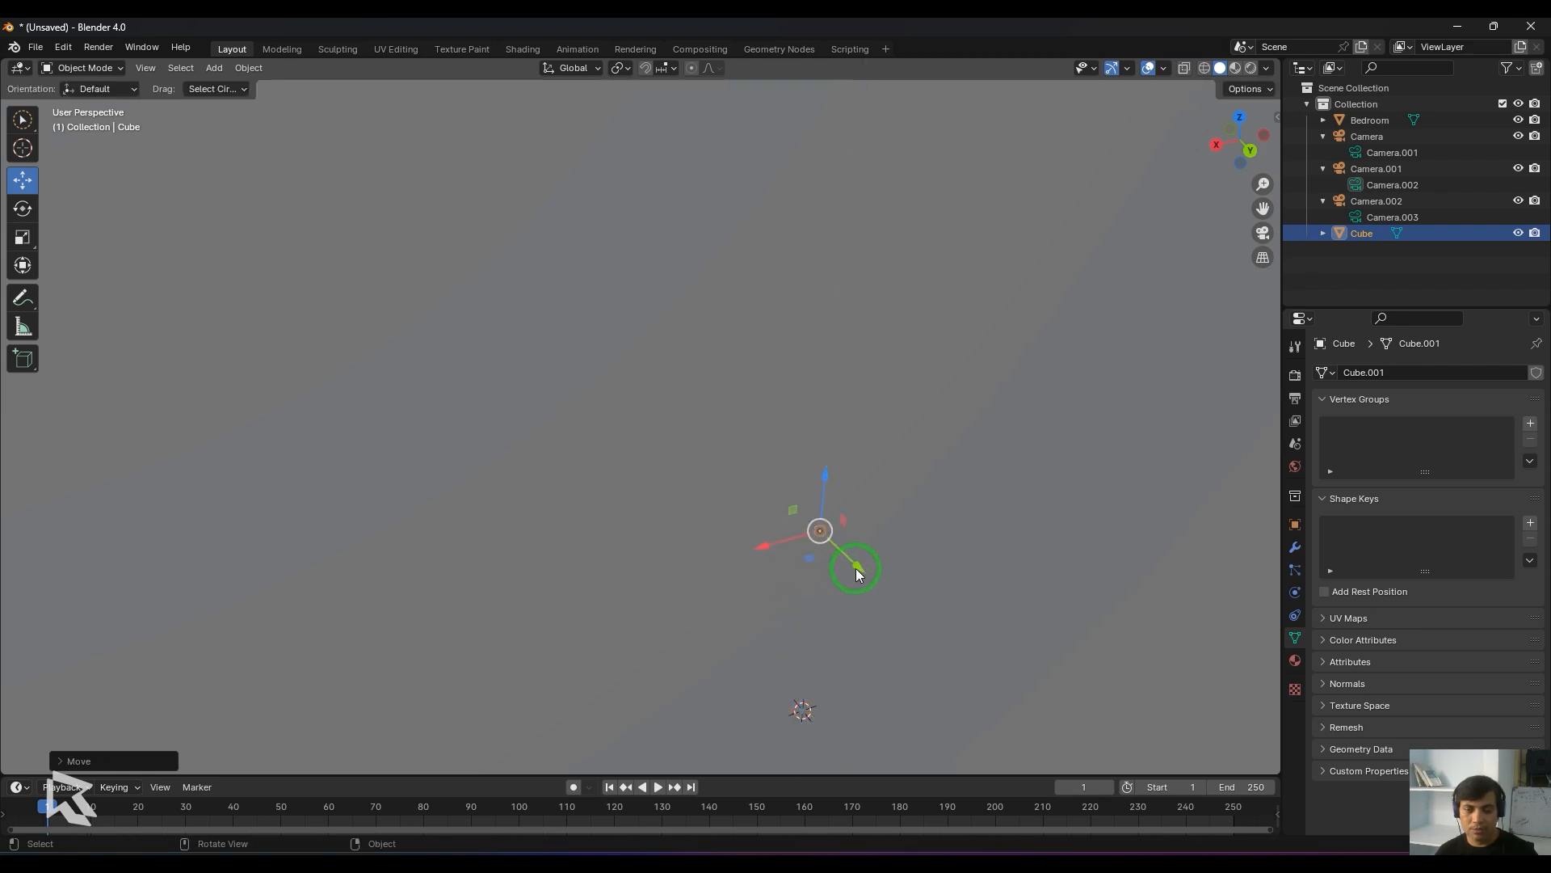
{"action": "left_click_drag", "start_coordinate": [856, 568], "coordinate": [665, 379]}
Scale the cube up to a large box and move it to the guitar side of the bed
{"action": "scroll", "coordinate": [684, 342], "scroll_direction": "up", "scroll_amount": 3}
{"action": "key", "text": "s"}
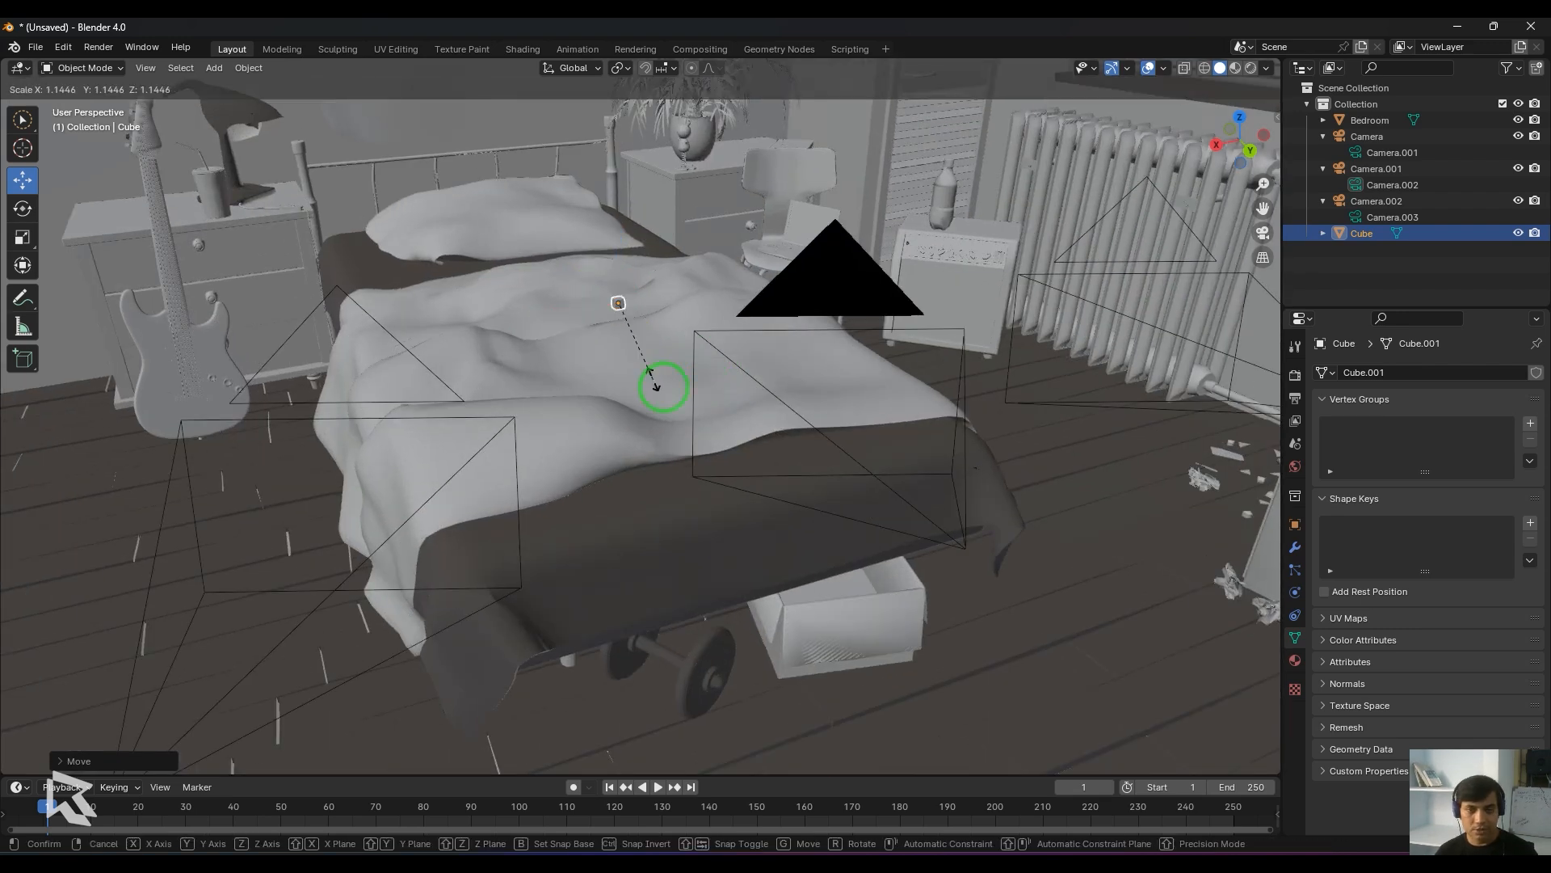
{"action": "left_click", "coordinate": [1251, 678]}
{"action": "left_click_drag", "start_coordinate": [549, 313], "coordinate": [342, 336]}
Duplicate the cube and move the copy about -73 m along the global X axis, toward the chair side of the bed
{"action": "key", "text": "shift+d"}
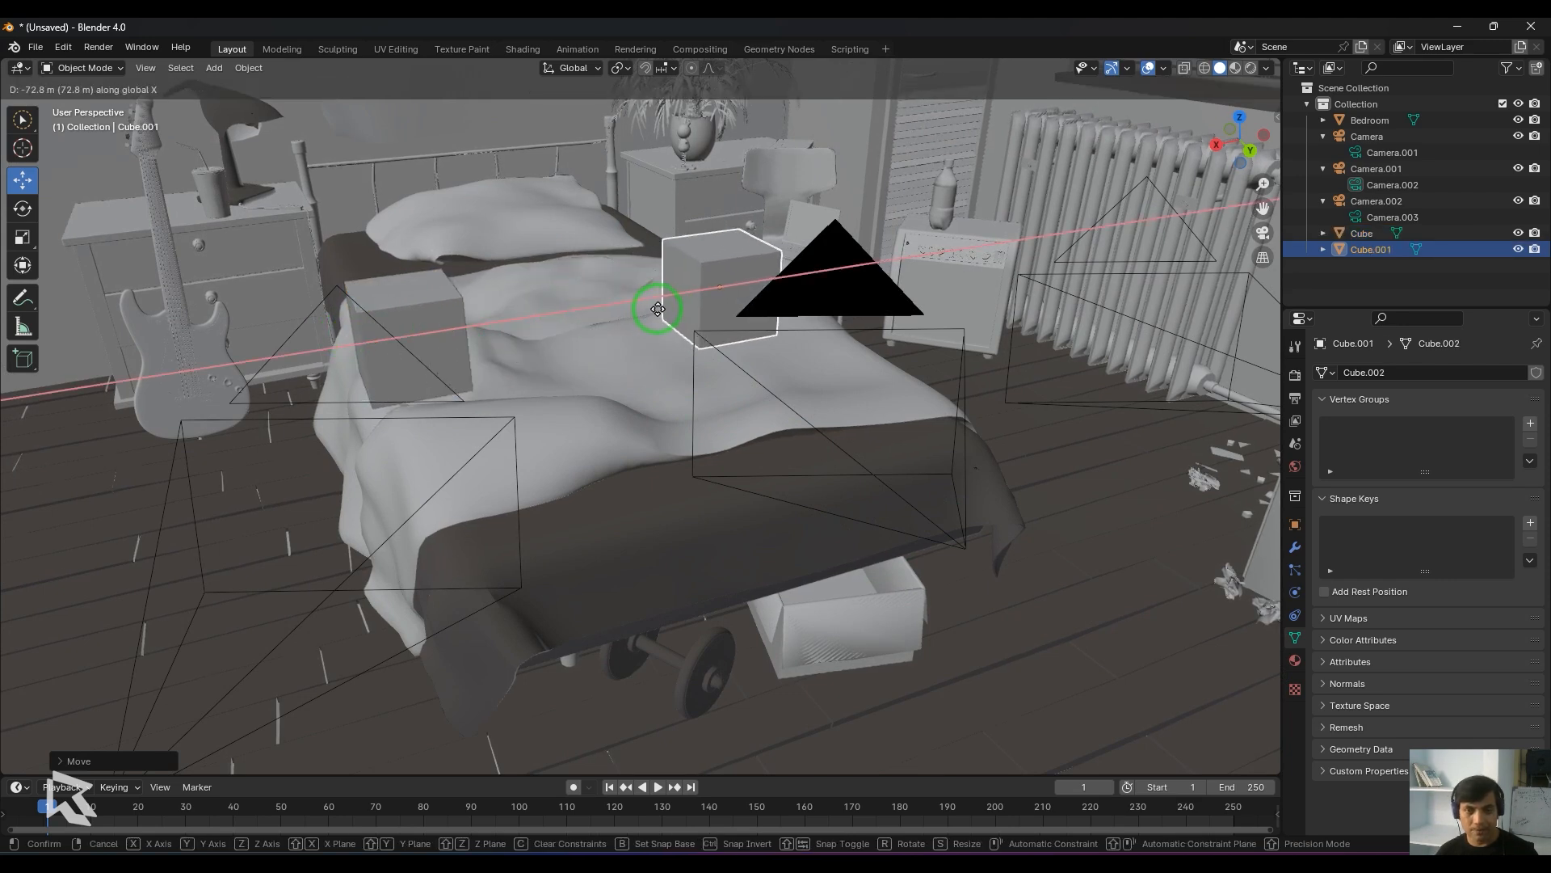
{"action": "left_click", "coordinate": [656, 289]}
{"action": "left_click", "coordinate": [434, 318]}
{"action": "left_click", "coordinate": [718, 281]}
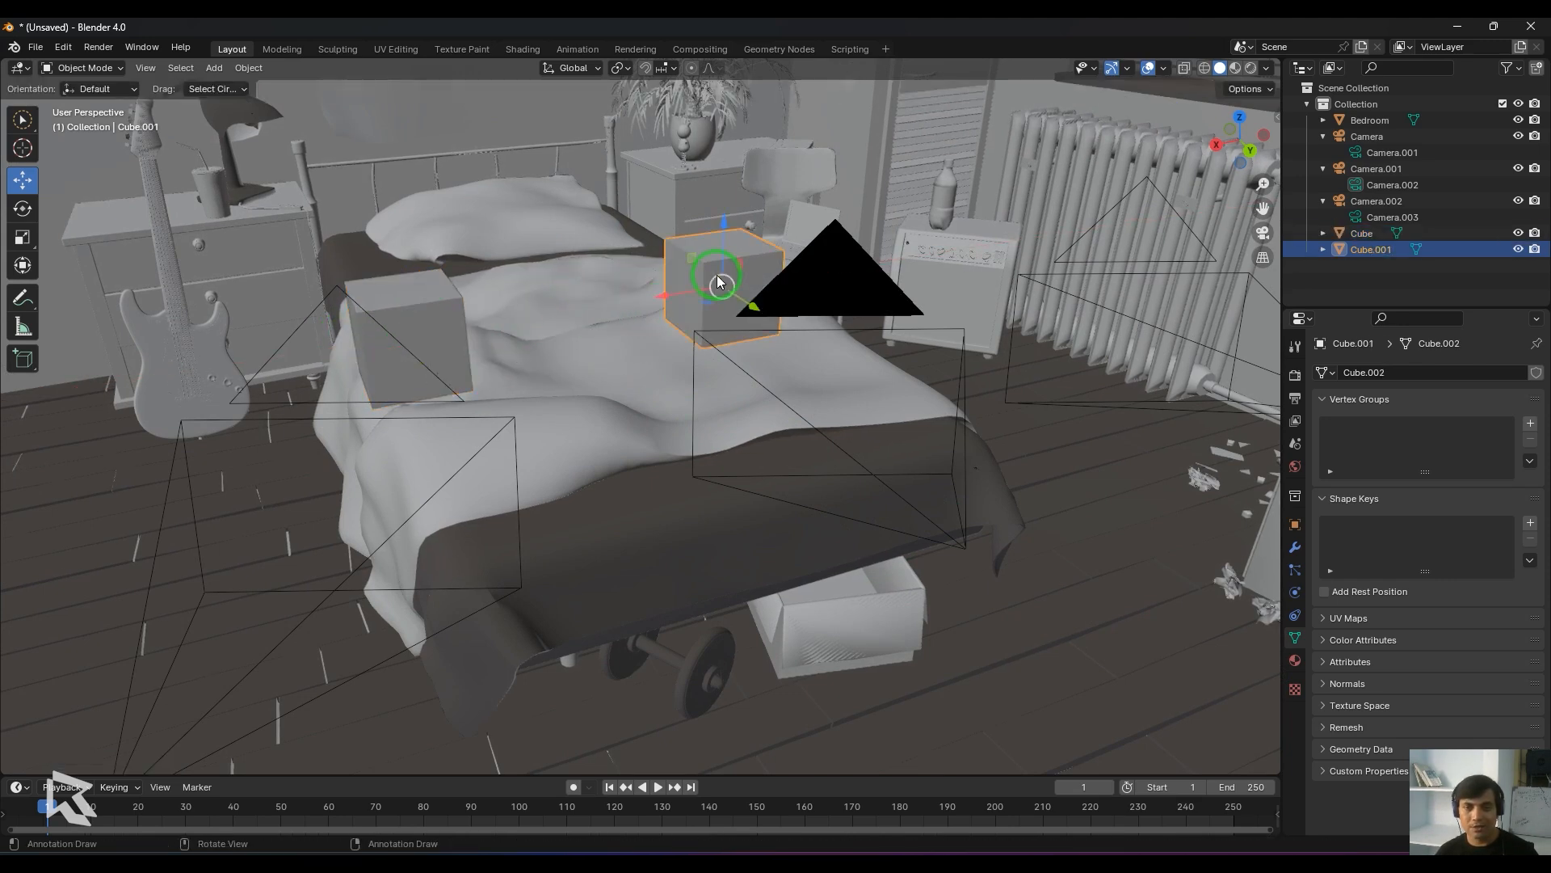
In camera view, try Align Active Camera to Selected on the original cube outside the camera frame, then undo the alignment
{"action": "key", "text": "KP_0"}
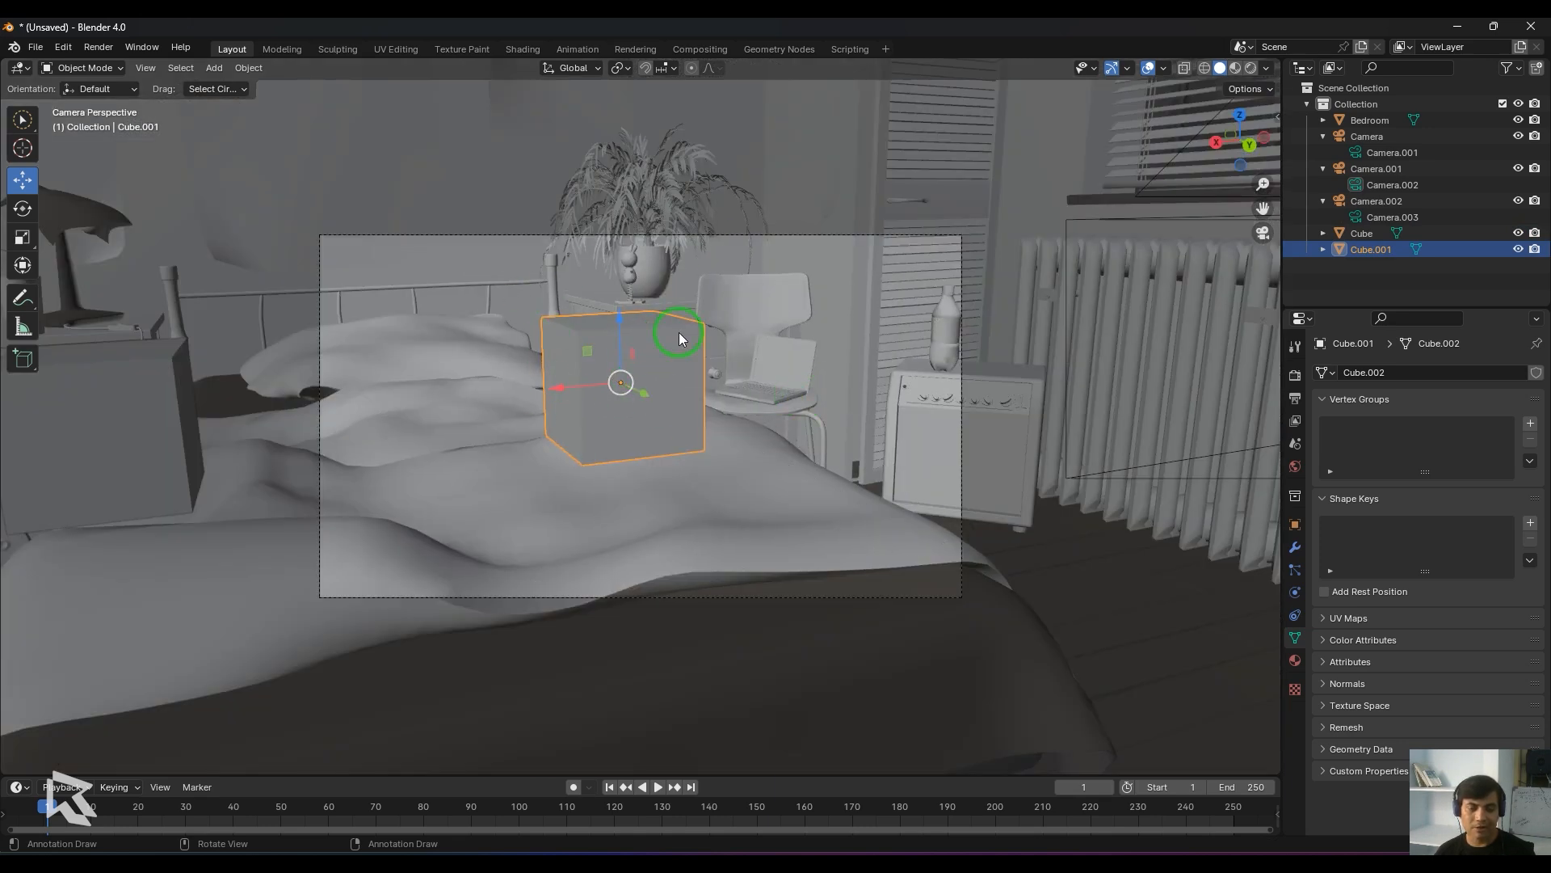
{"action": "left_click", "coordinate": [160, 412]}
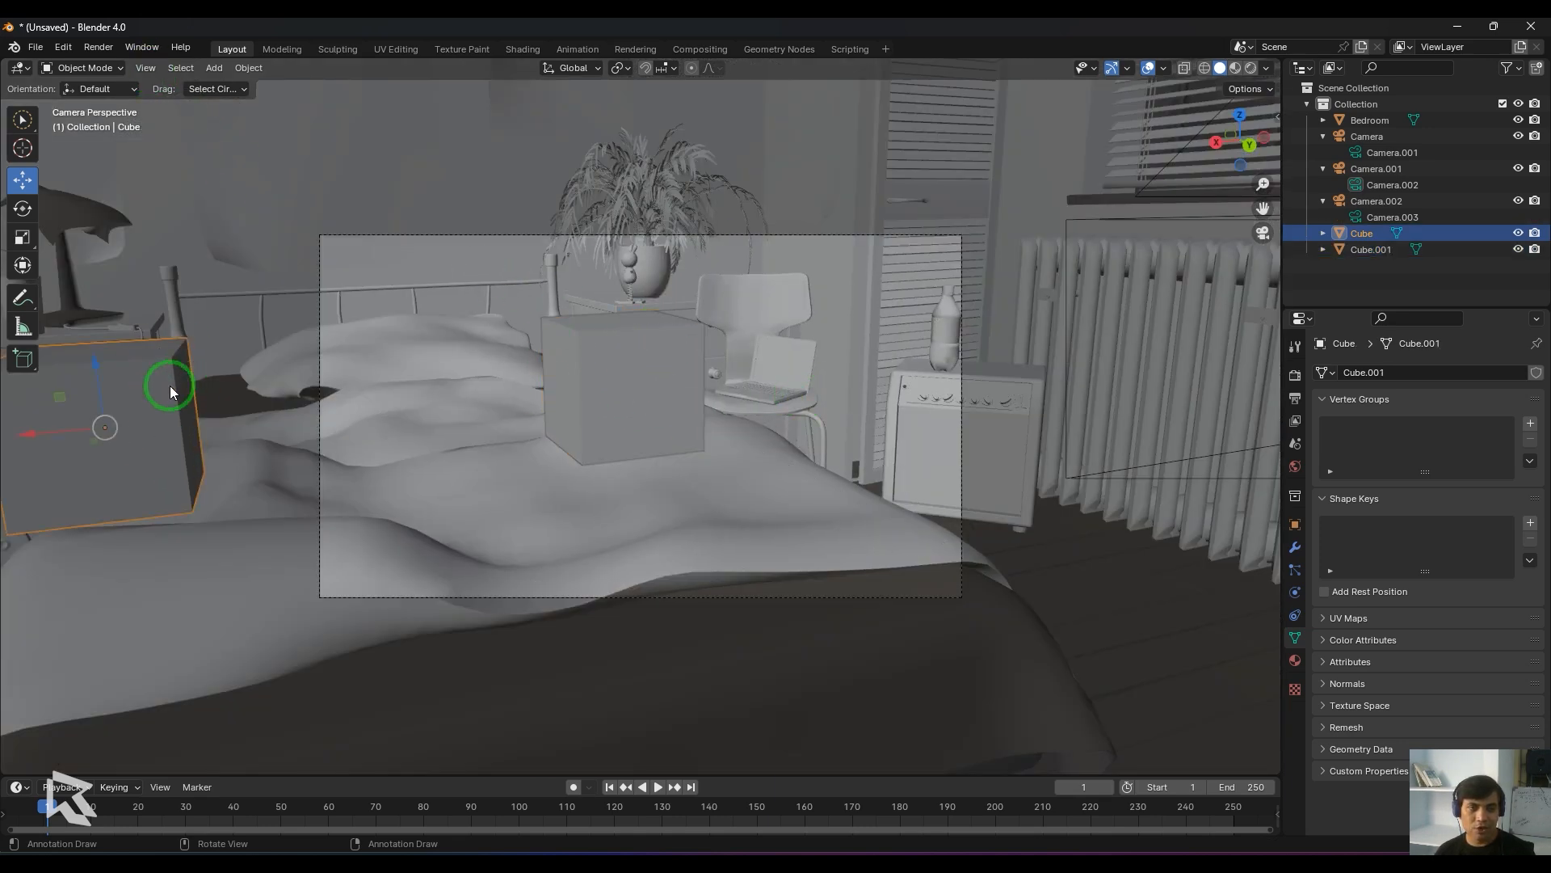
{"action": "left_click", "coordinate": [146, 68]}
{"action": "mouse_move", "coordinate": [273, 315]}
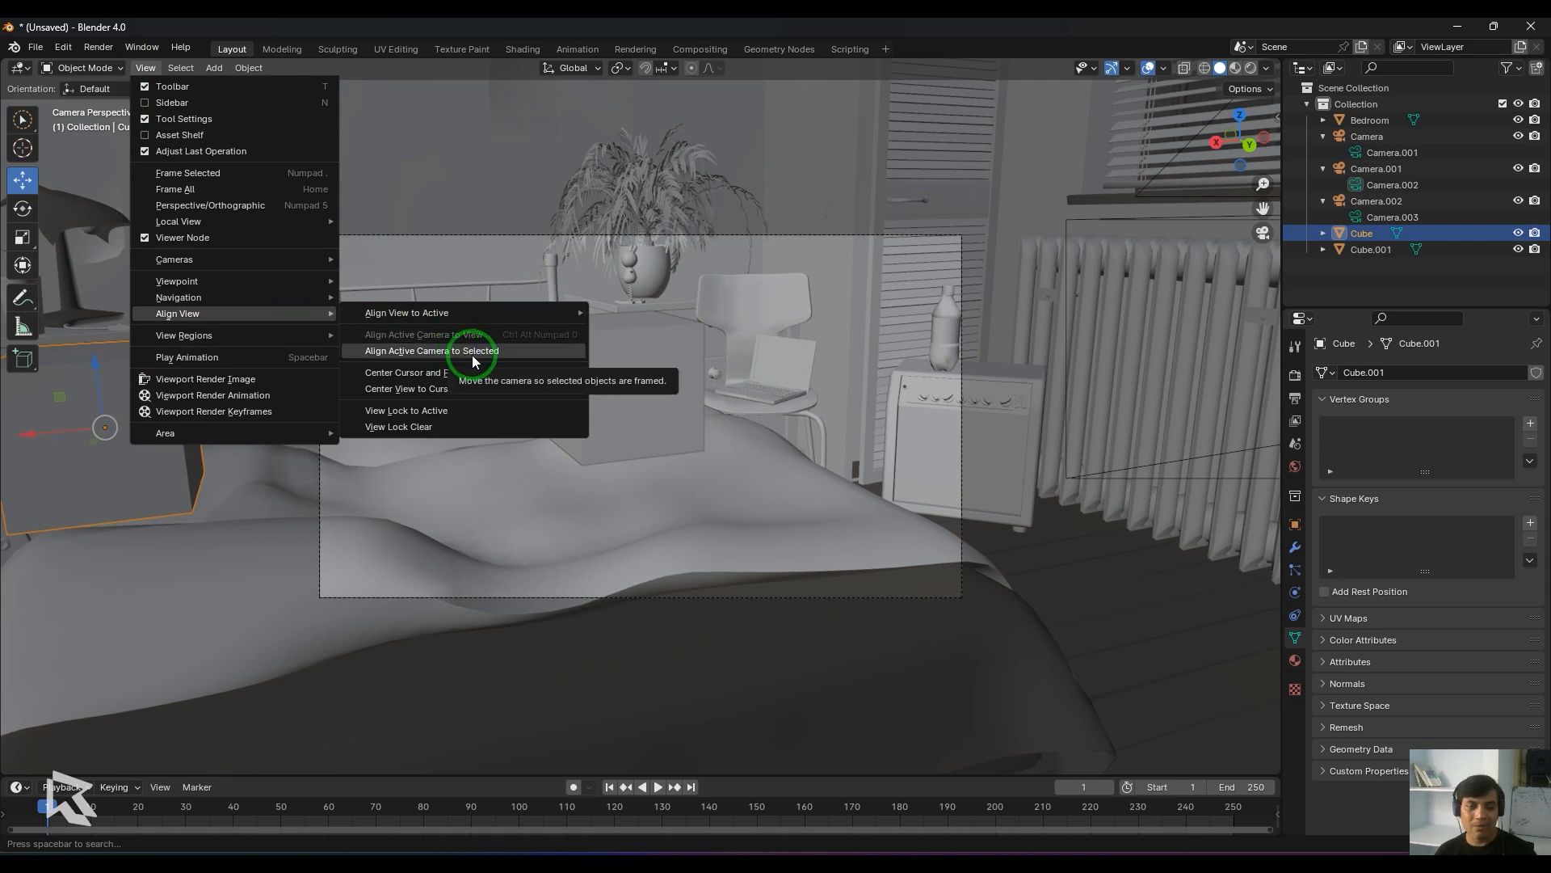
{"action": "left_click", "coordinate": [472, 350]}
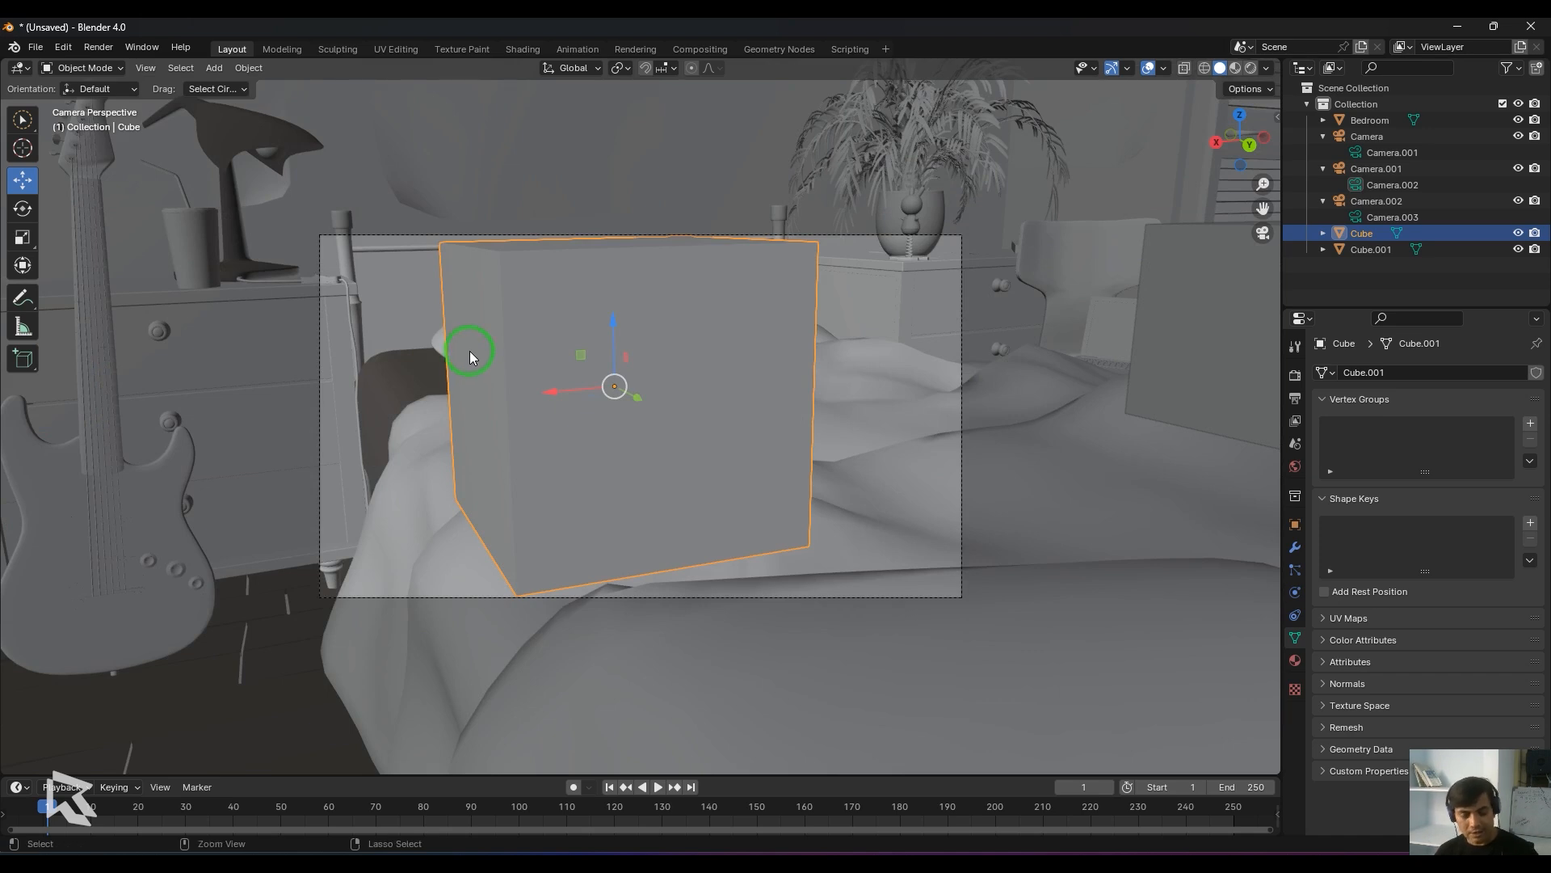
{"action": "key", "text": "ctrl+z"}
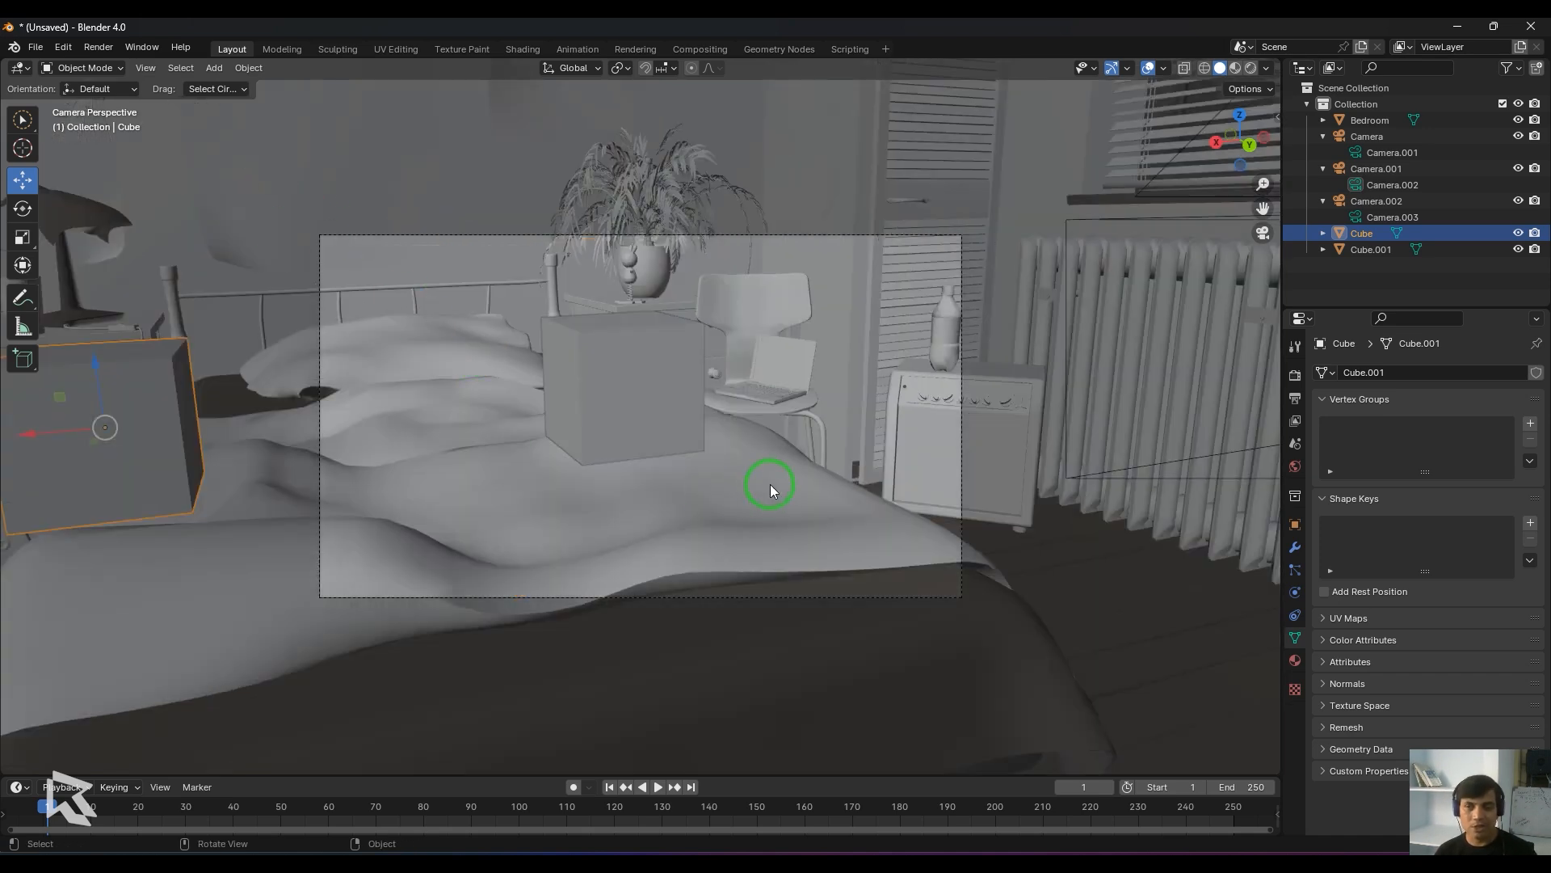